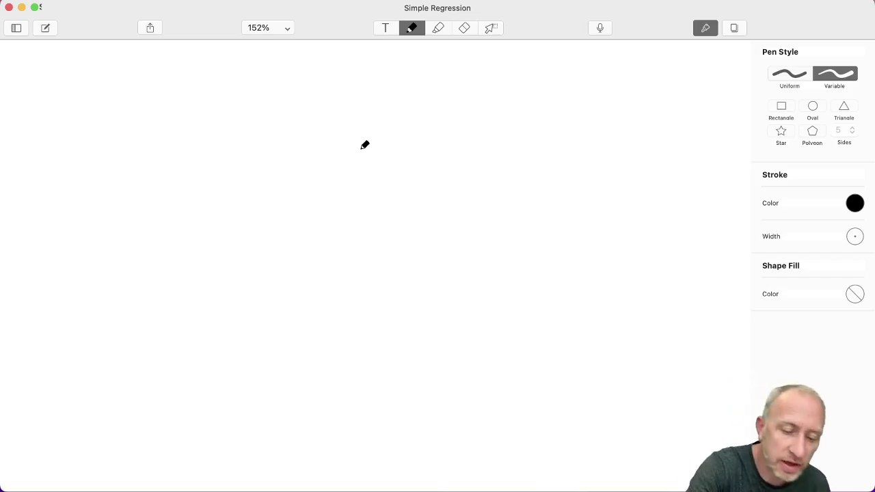
# Handwrite the title "Simple Linear Regression Analysis" across the top of the blank note.
pyautogui.moveTo(225, 89)
pyautogui.mouseDown()
pyautogui.moveTo(242, 86)
pyautogui.moveTo(266, 131)
pyautogui.moveTo(313, 94)
pyautogui.moveTo(327, 115)
pyautogui.moveTo(386, 96)
pyautogui.moveTo(471, 109)
pyautogui.moveTo(498, 103)
pyautogui.moveTo(529, 65)
pyautogui.moveTo(540, 130)
pyautogui.moveTo(553, 113)
pyautogui.moveTo(597, 105)
pyautogui.moveTo(601, 118)
pyautogui.mouseUp()
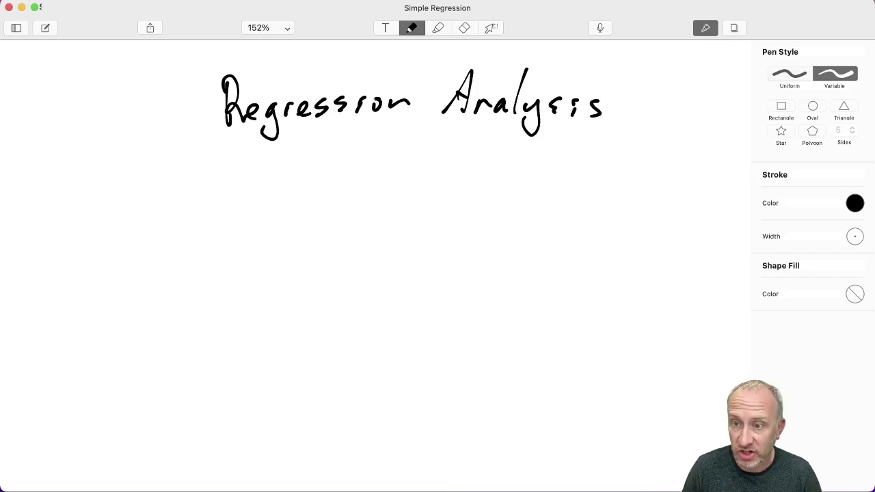
pyautogui.moveTo(41, 89)
pyautogui.mouseDown()
pyautogui.moveTo(31, 142)
pyautogui.moveTo(123, 119)
pyautogui.mouseUp()
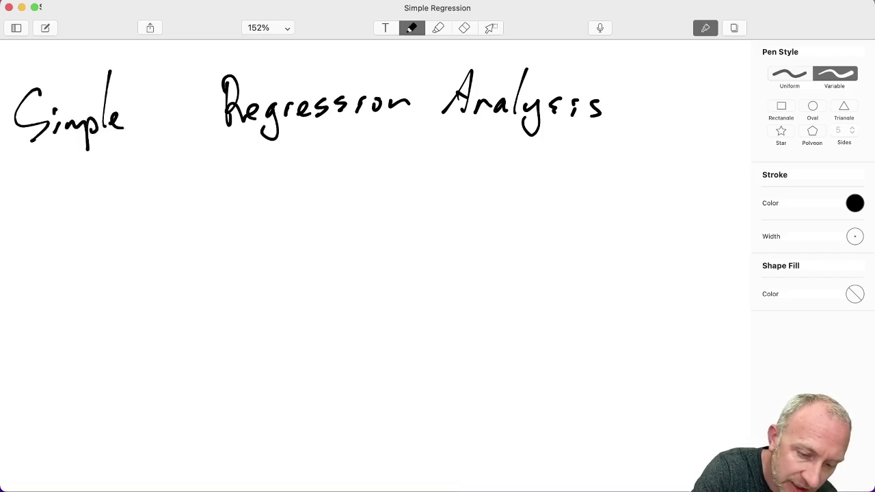
pyautogui.moveTo(150, 73)
pyautogui.mouseDown()
pyautogui.moveTo(154, 134)
pyautogui.moveTo(194, 118)
pyautogui.moveTo(198, 126)
pyautogui.mouseUp()
pyautogui.moveTo(200, 125); pyautogui.dragTo(206, 114)
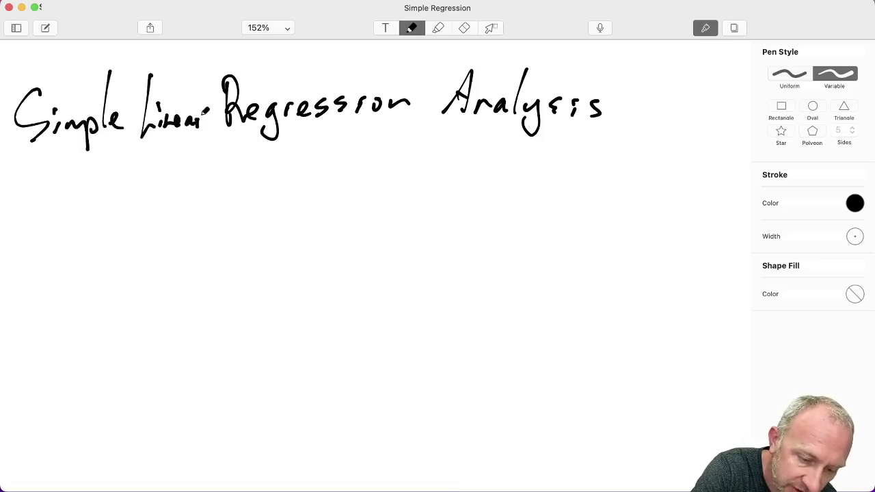
# Handwrite the population regression equation Y = β₀ + β₁x₁ + ε below the title.
pyautogui.moveTo(151, 175); pyautogui.dragTo(159, 208)
pyautogui.moveTo(176, 174); pyautogui.dragTo(155, 227)
pyautogui.moveTo(192, 194)
pyautogui.mouseDown()
pyautogui.moveTo(208, 191)
pyautogui.moveTo(209, 198)
pyautogui.mouseUp()
pyautogui.moveTo(248, 173)
pyautogui.mouseDown()
pyautogui.moveTo(237, 224)
pyautogui.moveTo(272, 209)
pyautogui.mouseUp()
pyautogui.moveTo(298, 175)
pyautogui.mouseDown()
pyautogui.moveTo(294, 205)
pyautogui.moveTo(309, 190)
pyautogui.moveTo(330, 223)
pyautogui.mouseUp()
pyautogui.moveTo(334, 177)
pyautogui.mouseDown()
pyautogui.moveTo(350, 187)
pyautogui.moveTo(334, 205)
pyautogui.mouseUp()
pyautogui.moveTo(366, 175); pyautogui.dragTo(399, 201)
pyautogui.moveTo(402, 165)
pyautogui.mouseDown()
pyautogui.moveTo(374, 202)
pyautogui.moveTo(393, 211)
pyautogui.mouseUp()
pyautogui.moveTo(431, 167); pyautogui.dragTo(427, 197)
pyautogui.moveTo(421, 182); pyautogui.dragTo(437, 179)
pyautogui.moveTo(473, 166)
pyautogui.mouseDown()
pyautogui.moveTo(459, 174)
pyautogui.moveTo(485, 201)
pyautogui.mouseUp()
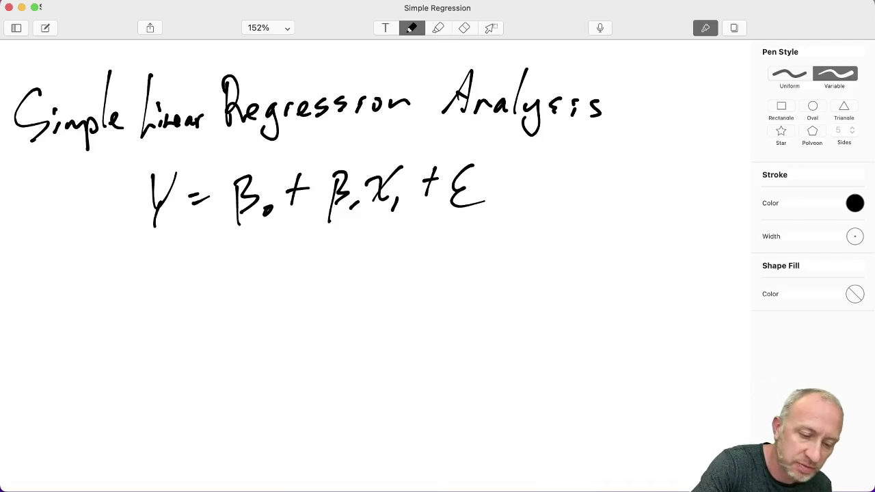
# Draw a downward arrow beneath Y and handwrite the estimated equation ŷ = b₀ + b₁x below it.
pyautogui.moveTo(158, 250); pyautogui.dragTo(163, 298)
pyautogui.moveTo(145, 345)
pyautogui.mouseDown()
pyautogui.moveTo(157, 355)
pyautogui.moveTo(151, 380)
pyautogui.moveTo(164, 337)
pyautogui.moveTo(204, 336)
pyautogui.mouseUp()
pyautogui.moveTo(188, 352); pyautogui.dragTo(207, 349)
pyautogui.moveTo(236, 299)
pyautogui.mouseDown()
pyautogui.moveTo(232, 350)
pyautogui.moveTo(257, 353)
pyautogui.mouseUp()
pyautogui.moveTo(288, 316)
pyautogui.mouseDown()
pyautogui.moveTo(287, 335)
pyautogui.moveTo(296, 325)
pyautogui.mouseUp()
pyautogui.moveTo(318, 282)
pyautogui.mouseDown()
pyautogui.moveTo(305, 337)
pyautogui.moveTo(321, 337)
pyautogui.mouseUp()
pyautogui.moveTo(325, 340); pyautogui.dragTo(321, 350)
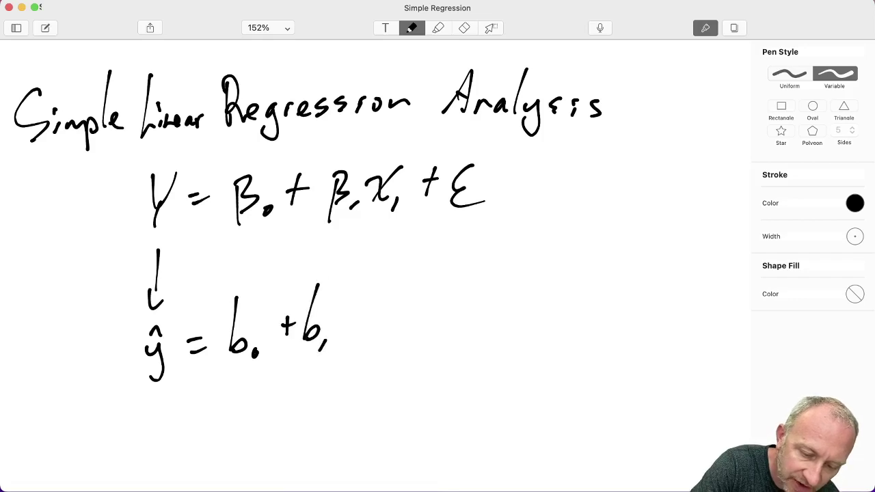
pyautogui.moveTo(345, 321)
pyautogui.mouseDown()
pyautogui.moveTo(370, 327)
pyautogui.moveTo(350, 342)
pyautogui.mouseUp()
# Draw upward arrows beneath b₁ and b₀ in the estimated equation and one pointing to ε in the population equation.
pyautogui.moveTo(315, 372); pyautogui.dragTo(314, 413)
pyautogui.moveTo(305, 385); pyautogui.dragTo(326, 374)
pyautogui.moveTo(243, 382); pyautogui.dragTo(243, 415)
pyautogui.moveTo(233, 395); pyautogui.dragTo(252, 393)
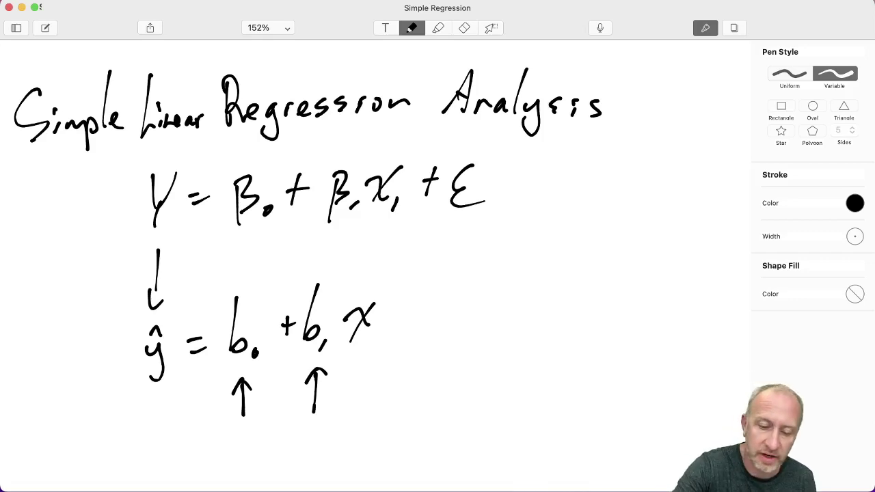
pyautogui.moveTo(485, 229); pyautogui.dragTo(504, 290)
pyautogui.moveTo(481, 251); pyautogui.dragTo(507, 236)
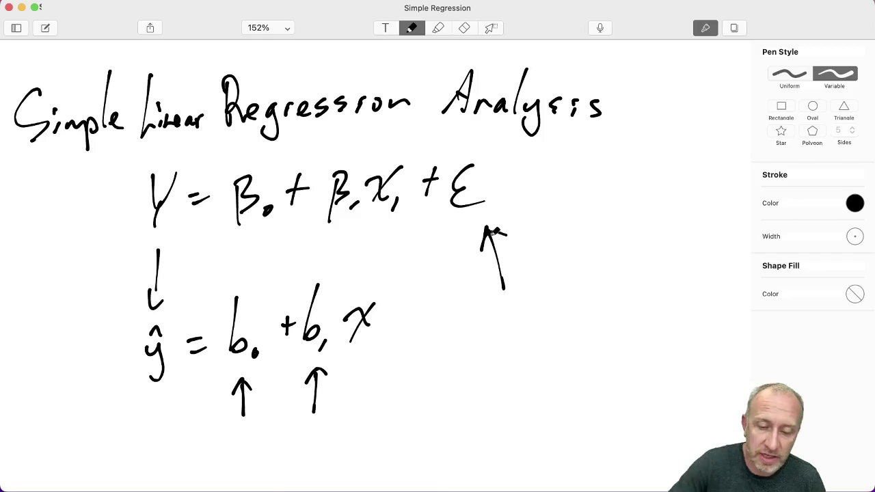
# Erase the downward arrow beneath Y and the arrow pointing to ε.
pyautogui.click(464, 28)
pyautogui.moveTo(158, 253); pyautogui.dragTo(155, 301)
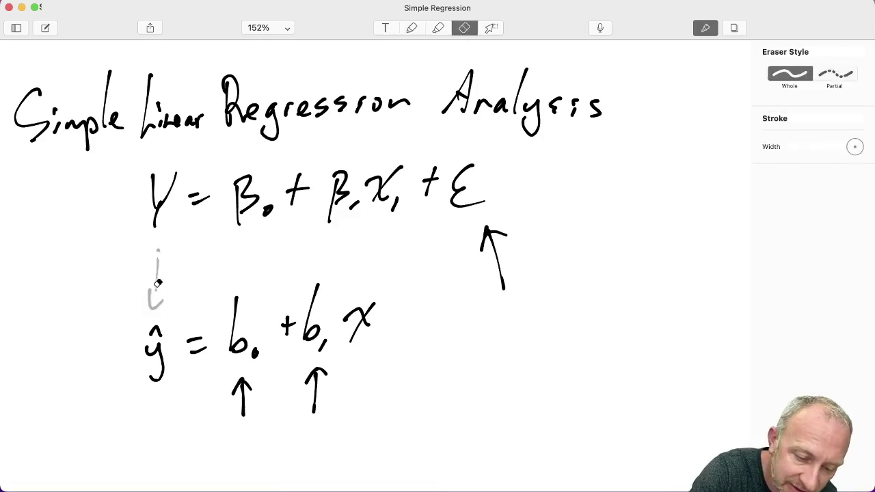
pyautogui.moveTo(506, 260); pyautogui.dragTo(508, 273)
# Draw an upward arrow beneath Y with the pen and handwrite the label "sales ($1000s)" under it.
pyautogui.click(411, 28)
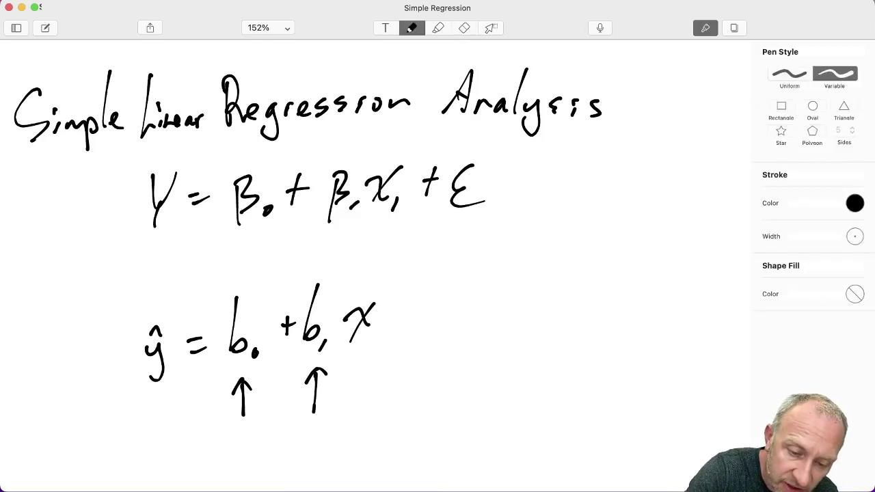
pyautogui.moveTo(162, 265); pyautogui.dragTo(162, 240)
pyautogui.moveTo(153, 254)
pyautogui.mouseDown()
pyautogui.moveTo(162, 239)
pyautogui.moveTo(170, 254)
pyautogui.mouseUp()
pyautogui.moveTo(115, 283)
pyautogui.mouseDown()
pyautogui.moveTo(101, 311)
pyautogui.moveTo(127, 301)
pyautogui.mouseUp()
pyautogui.moveTo(127, 295); pyautogui.dragTo(134, 301)
pyautogui.moveTo(141, 270)
pyautogui.mouseDown()
pyautogui.moveTo(137, 309)
pyautogui.moveTo(155, 310)
pyautogui.mouseUp()
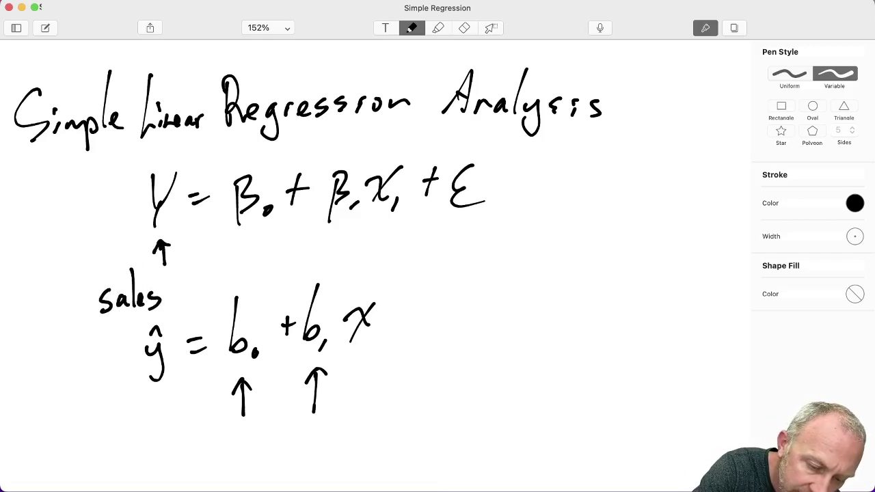
pyautogui.moveTo(189, 270)
pyautogui.mouseDown()
pyautogui.moveTo(192, 299)
pyautogui.moveTo(222, 275)
pyautogui.moveTo(260, 274)
pyautogui.mouseUp()
pyautogui.moveTo(257, 264); pyautogui.dragTo(269, 304)
# Draw an upward arrow beneath x₁ and handwrite the label "Exp (months)" under it.
pyautogui.moveTo(390, 242); pyautogui.dragTo(384, 222)
pyautogui.moveTo(374, 232); pyautogui.dragTo(384, 220)
pyautogui.moveTo(384, 220); pyautogui.dragTo(394, 231)
pyautogui.moveTo(349, 260); pyautogui.dragTo(350, 283)
pyautogui.moveTo(349, 259)
pyautogui.mouseDown()
pyautogui.moveTo(360, 259)
pyautogui.moveTo(360, 271)
pyautogui.mouseUp()
pyautogui.moveTo(350, 283); pyautogui.dragTo(380, 282)
pyautogui.moveTo(380, 266)
pyautogui.mouseDown()
pyautogui.moveTo(370, 283)
pyautogui.moveTo(387, 290)
pyautogui.mouseUp()
pyautogui.moveTo(387, 264); pyautogui.dragTo(388, 275)
pyautogui.moveTo(418, 236)
pyautogui.mouseDown()
pyautogui.moveTo(414, 276)
pyautogui.moveTo(462, 253)
pyautogui.moveTo(482, 258)
pyautogui.mouseUp()
pyautogui.moveTo(474, 247); pyautogui.dragTo(489, 245)
pyautogui.moveTo(494, 230); pyautogui.dragTo(503, 259)
pyautogui.moveTo(518, 240); pyautogui.dragTo(507, 257)
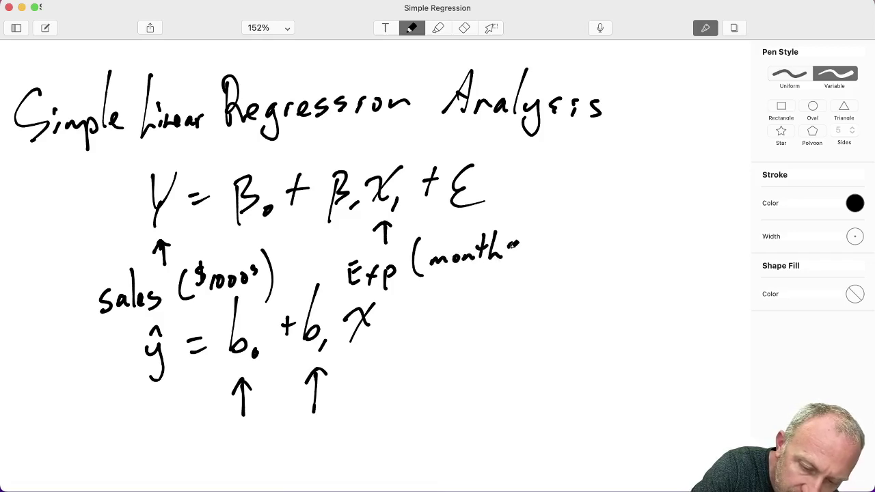
pyautogui.moveTo(520, 220); pyautogui.dragTo(524, 275)
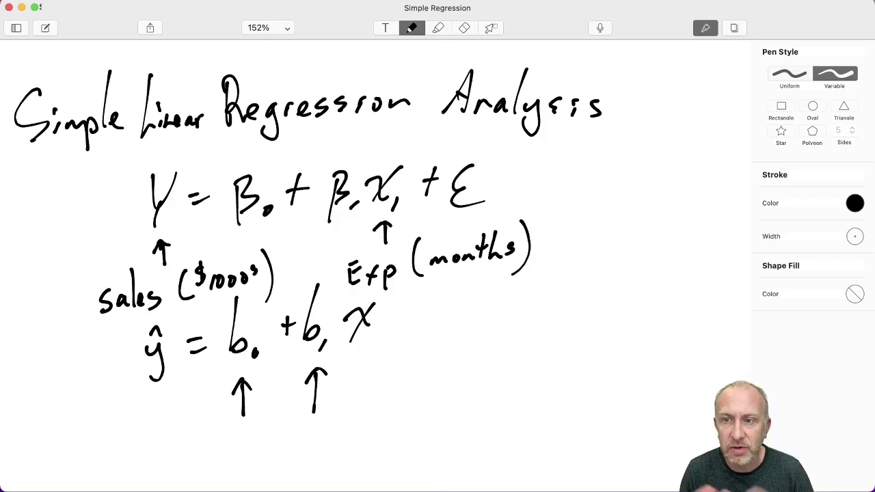
# Switch to the Excel workbook and label the Sales column Y in C1 and the Experience column X in D1.
pyautogui.hotkey('ctrl', 'Up')
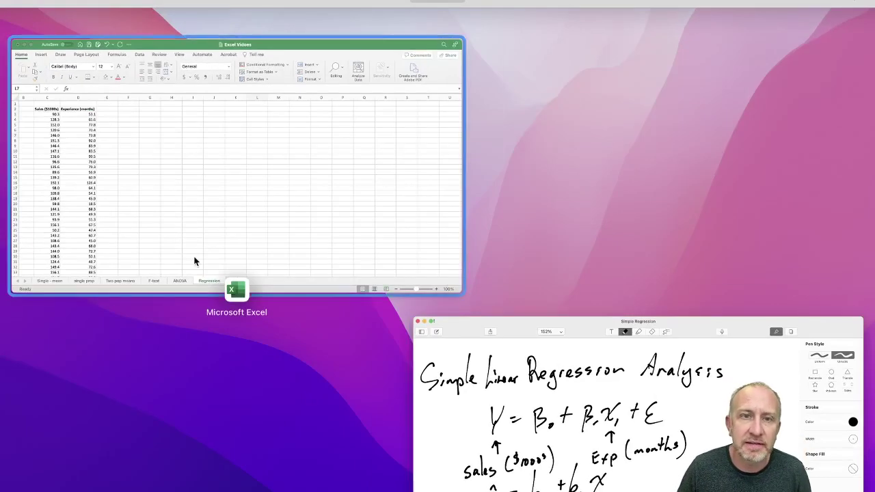
pyautogui.click(205, 193)
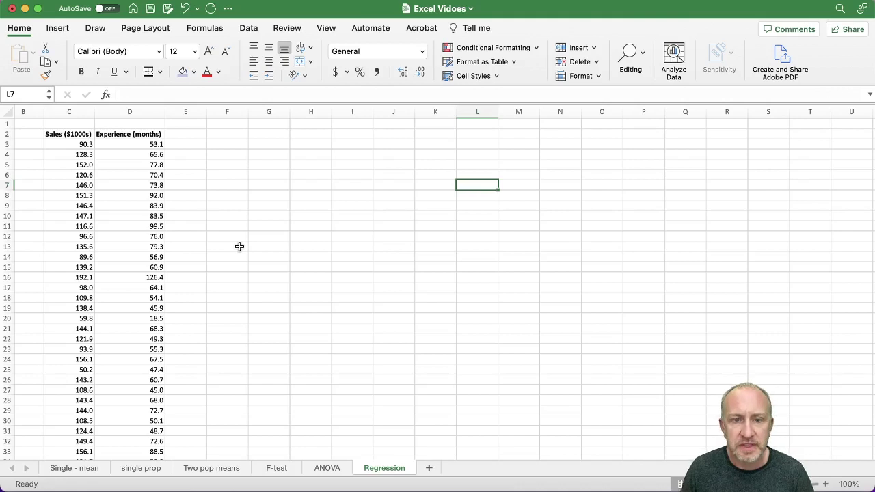
pyautogui.click(63, 123)
pyautogui.write('Y')
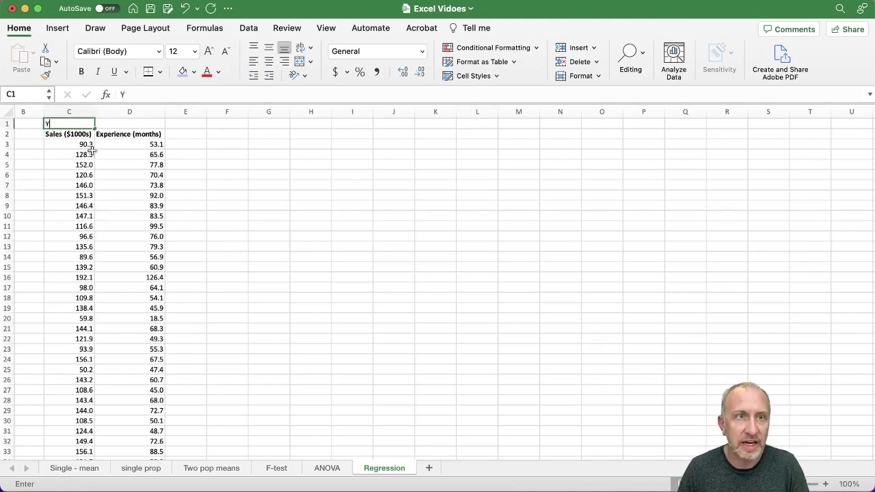
pyautogui.click(125, 125)
pyautogui.write('X')
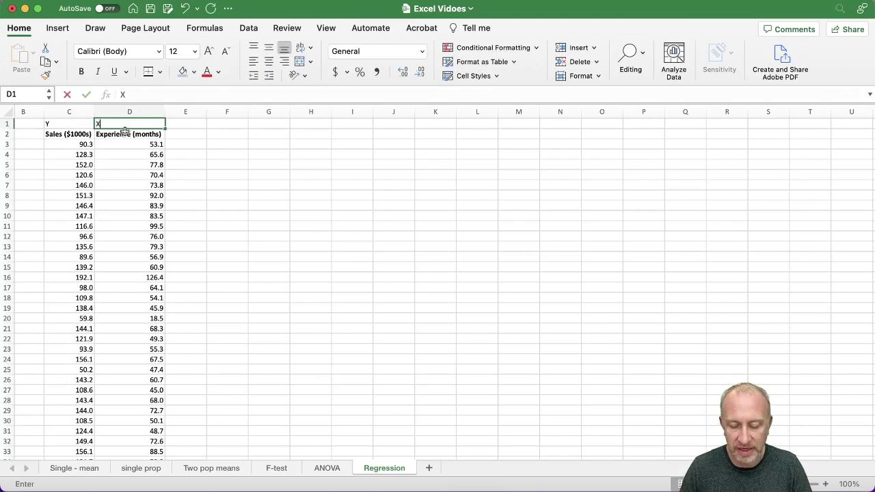
pyautogui.press('Return')
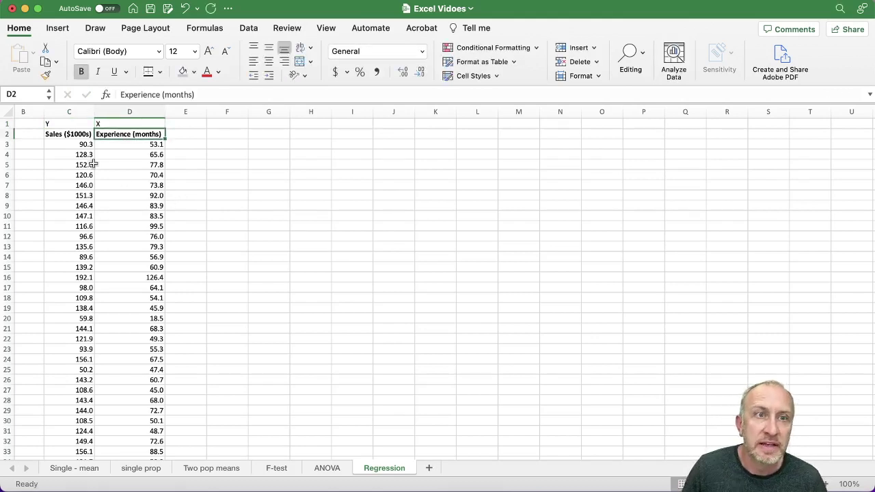
pyautogui.click(76, 123)
pyautogui.click(120, 123)
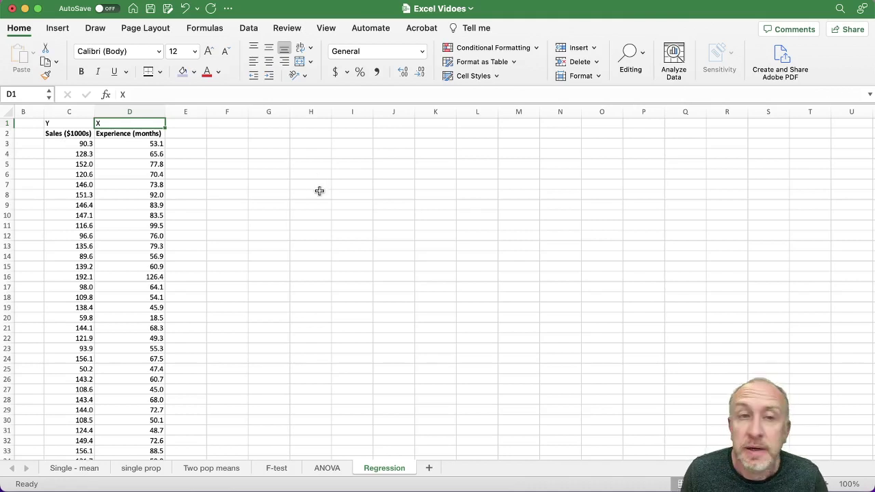
# Insert a markers-only scatter chart of the Sales and Experience data in C2:D34 and place it beside the data.
pyautogui.click(61, 29)
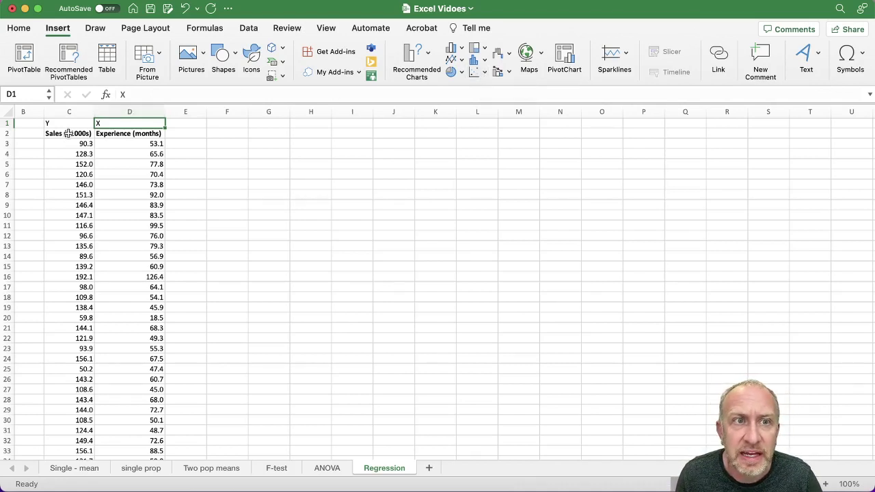
pyautogui.moveTo(67, 133); pyautogui.dragTo(159, 288)
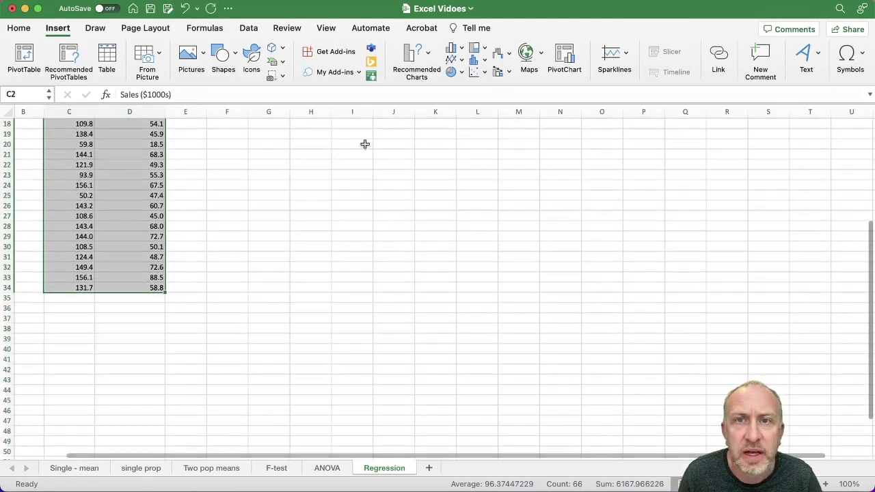
pyautogui.click(482, 73)
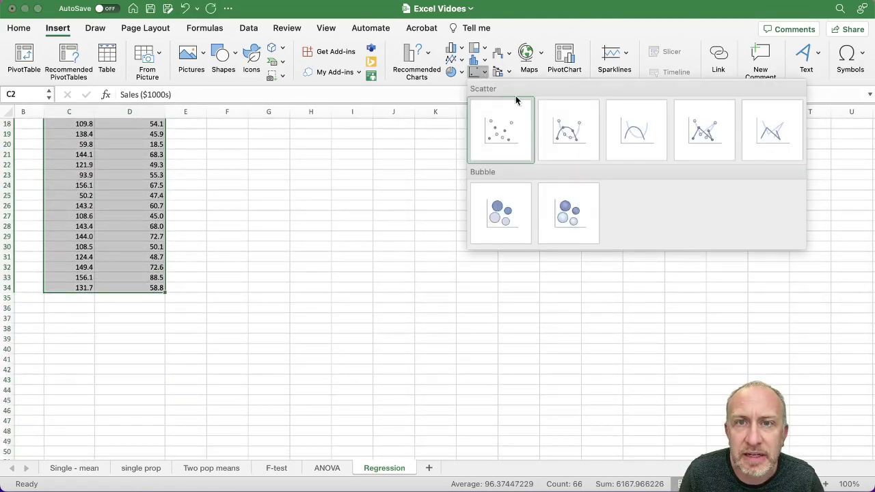
pyautogui.click(499, 133)
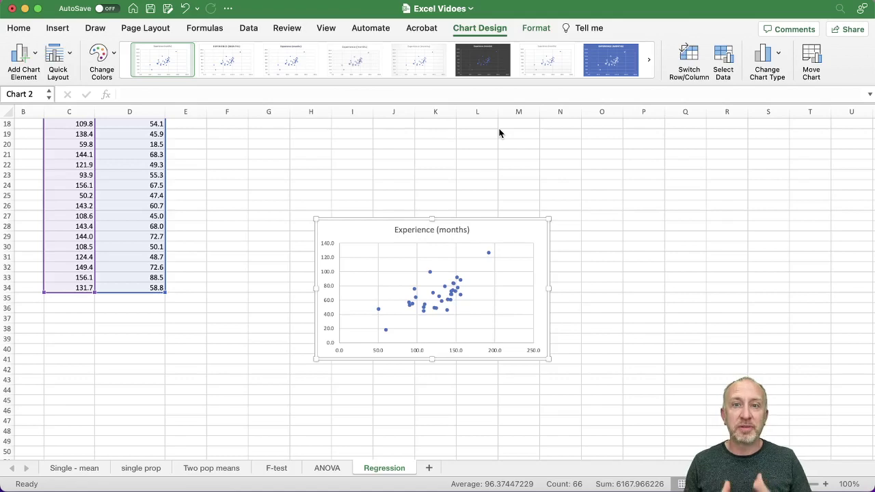
pyautogui.scroll(5, 334, 264)
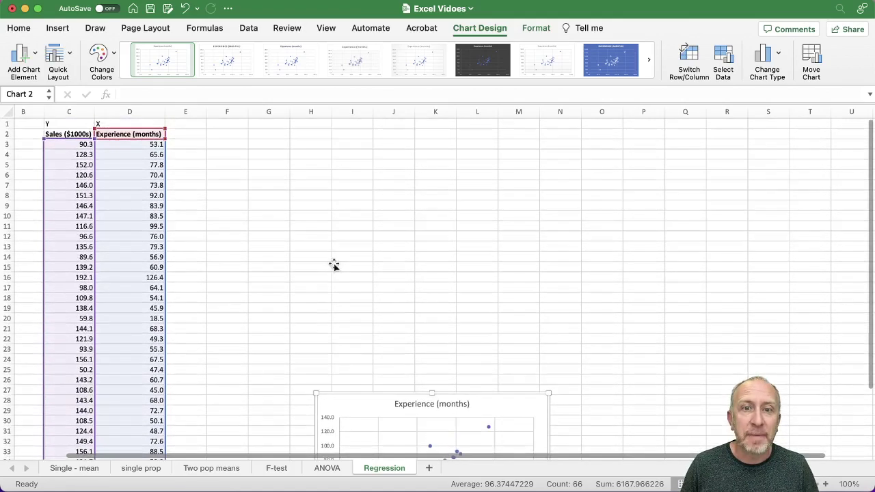
pyautogui.moveTo(343, 408); pyautogui.dragTo(228, 193)
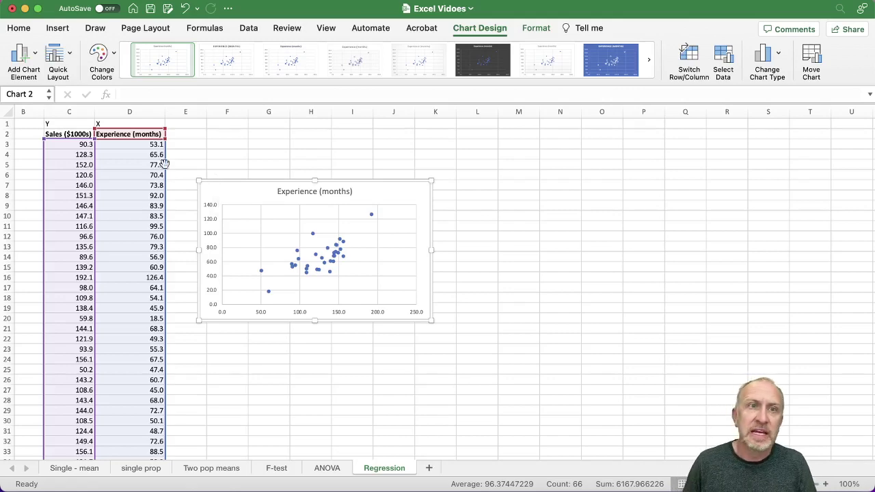
pyautogui.click(141, 112)
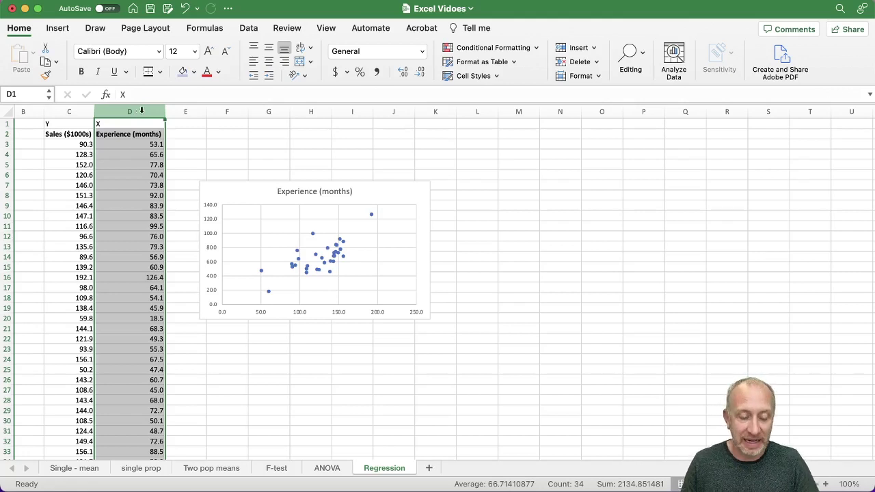
pyautogui.click(75, 111)
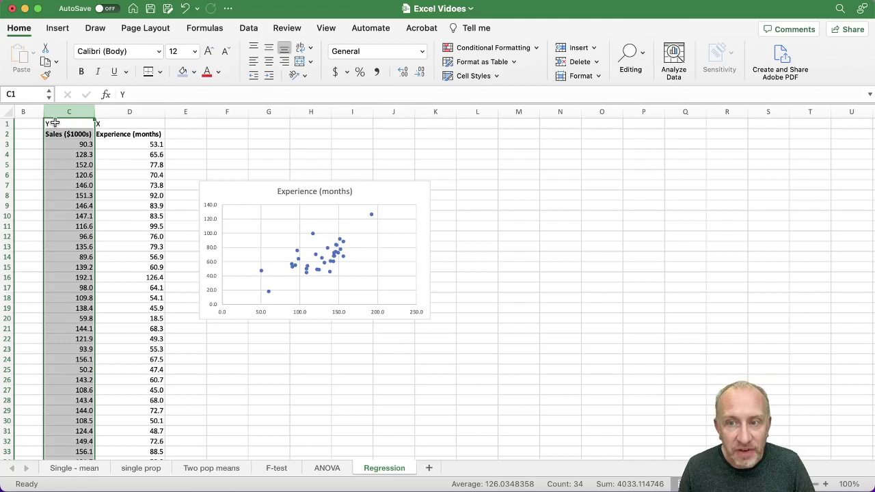
pyautogui.click(115, 112)
pyautogui.click(83, 111)
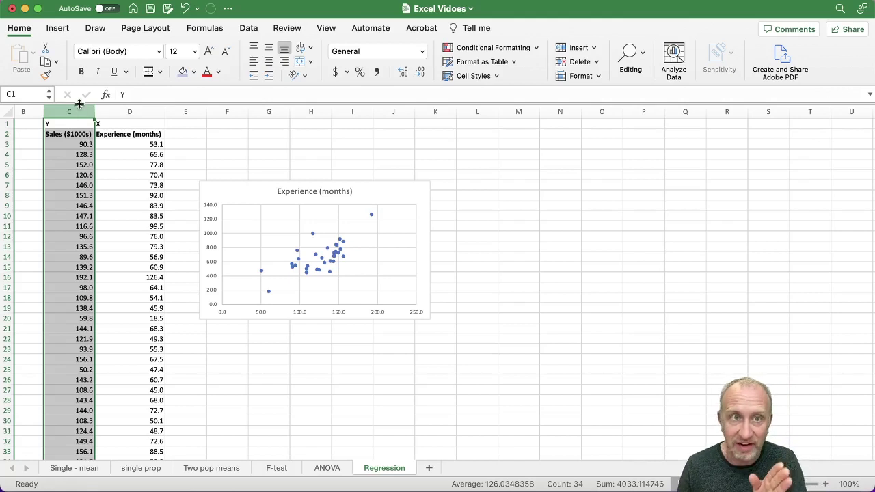
pyautogui.click(105, 111)
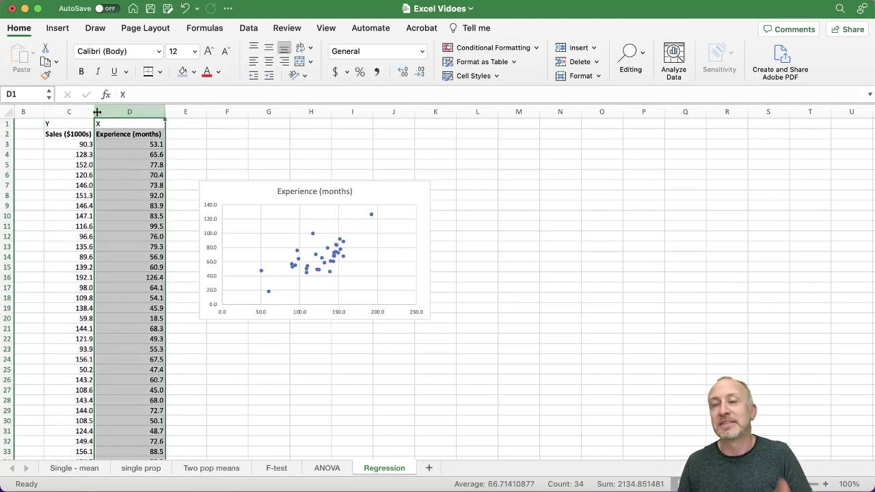
pyautogui.click(72, 112)
pyautogui.rightClick(72, 111)
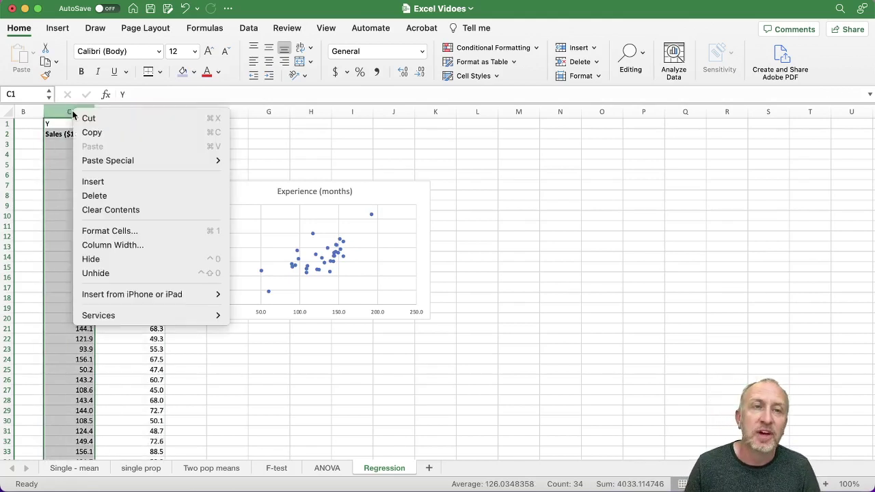
pyautogui.click(92, 132)
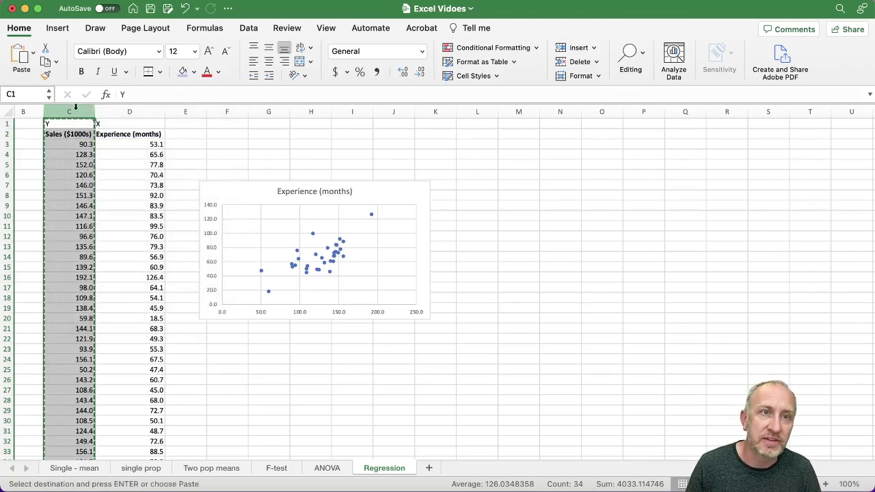
pyautogui.press('Escape')
# Move the Sales ($1000s) column from column C to column E, after the Experience column.
pyautogui.rightClick(81, 112)
pyautogui.click(93, 119)
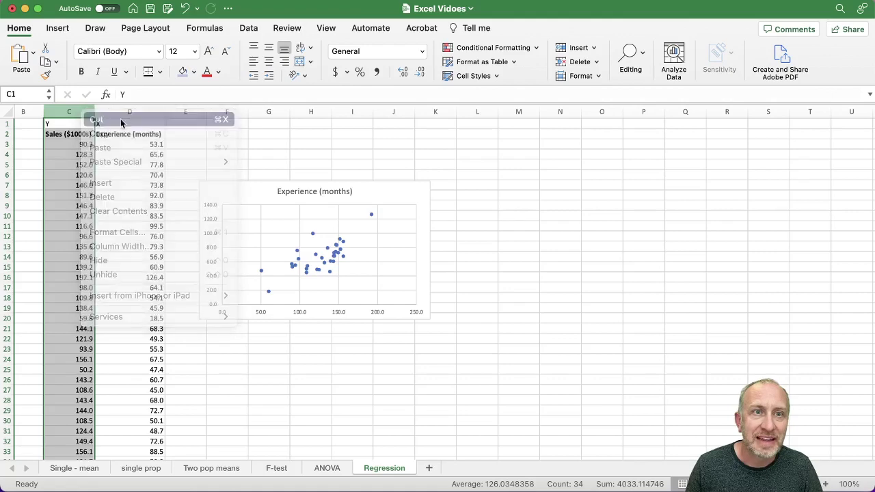
pyautogui.rightClick(176, 113)
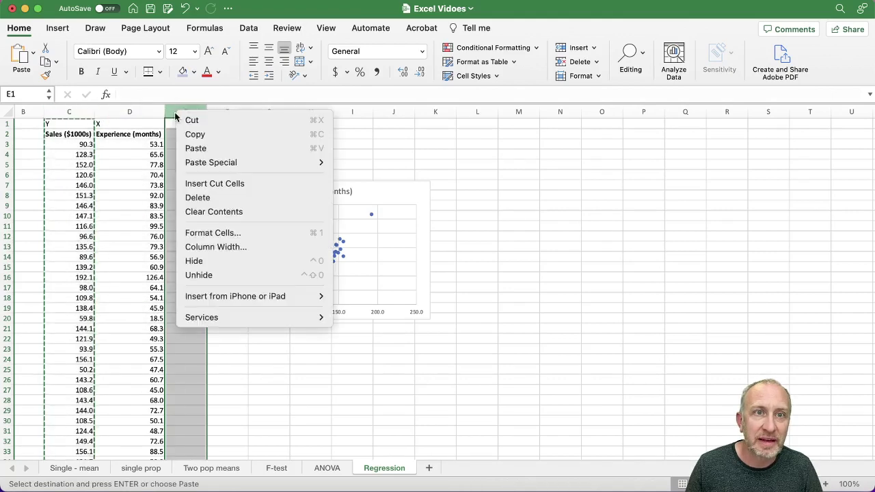
pyautogui.click(196, 148)
# Delete the scatter chart and undo the clearing of the Sales data in column E.
pyautogui.moveTo(226, 191); pyautogui.dragTo(267, 135)
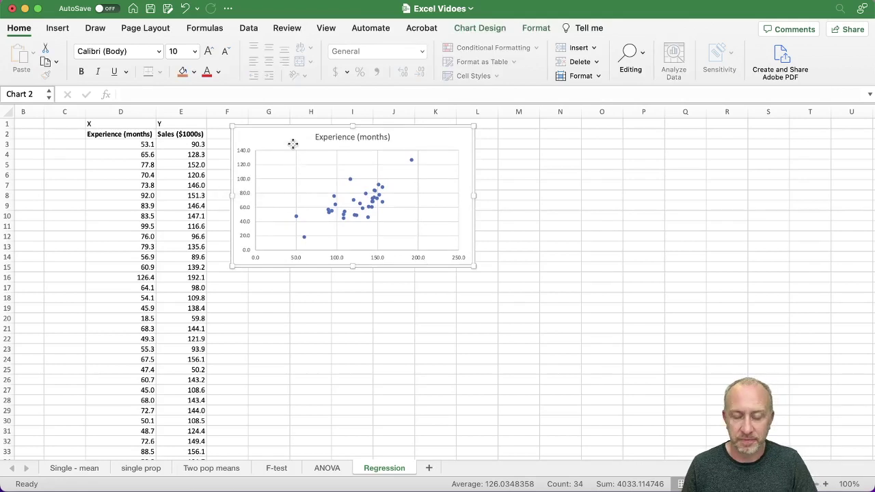
pyautogui.press('Delete')
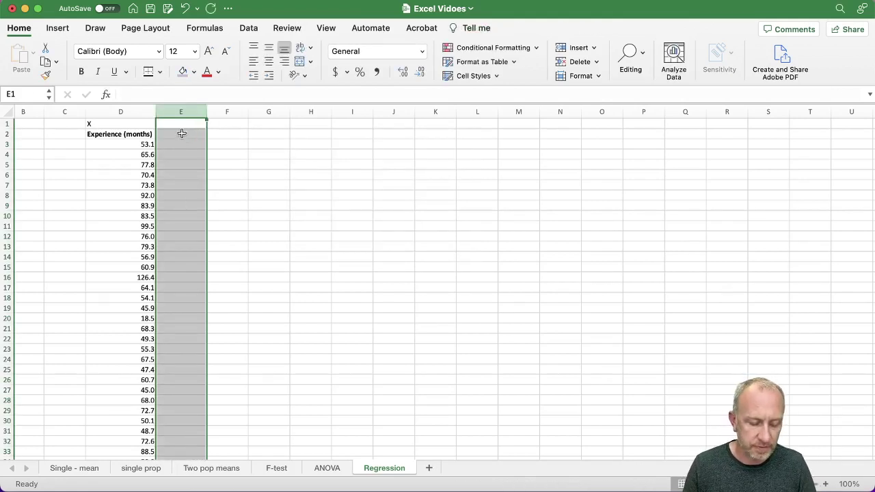
pyautogui.press('super+z')
pyautogui.click(265, 163)
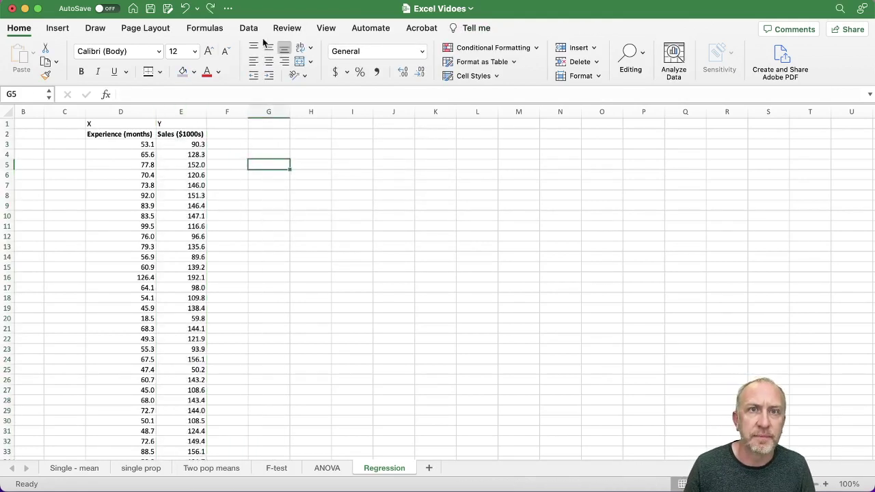
# Insert a markers-only scatter chart of the Experience and Sales data in D2:E34 and place it beside the data.
pyautogui.click(50, 28)
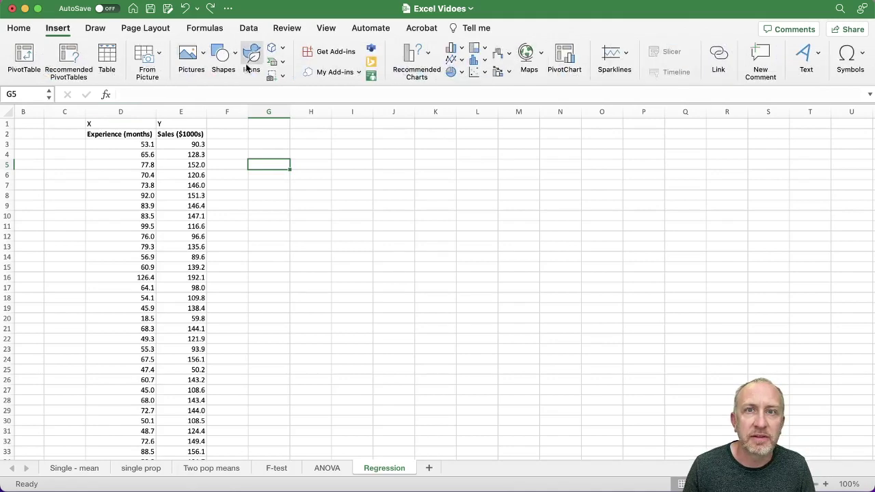
pyautogui.moveTo(144, 134); pyautogui.dragTo(195, 289)
pyautogui.click(476, 71)
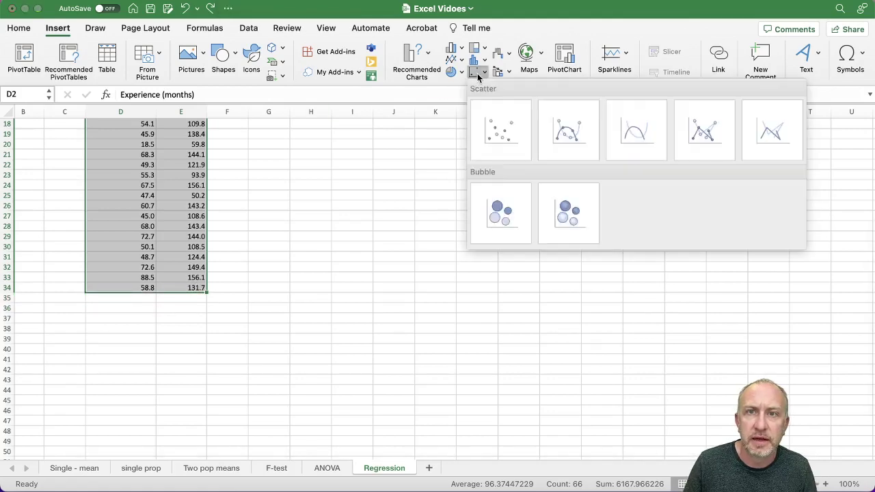
pyautogui.click(499, 124)
pyautogui.moveTo(478, 225); pyautogui.dragTo(407, 156)
pyautogui.scroll(5, 433, 193)
pyautogui.moveTo(410, 297); pyautogui.dragTo(390, 171)
pyautogui.scroll(1, 390, 171)
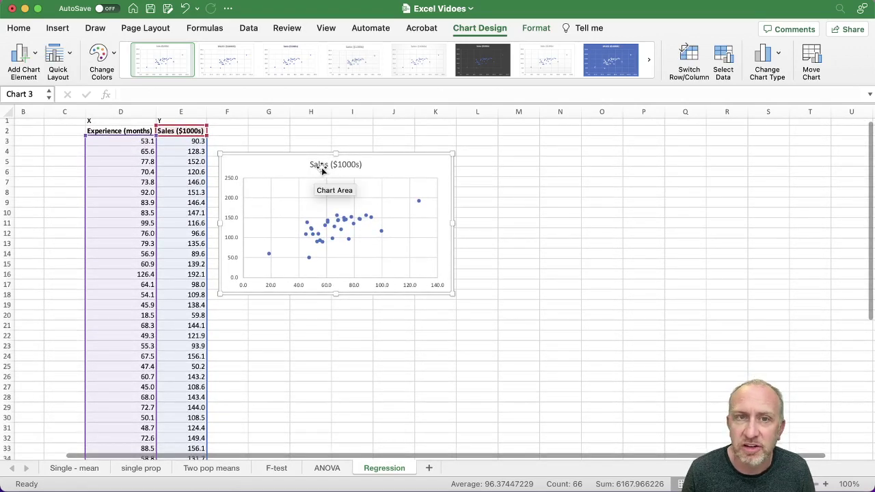
# Apply a quick layout with axis titles, a legend and data labels to the scatter chart.
pyautogui.click(323, 167)
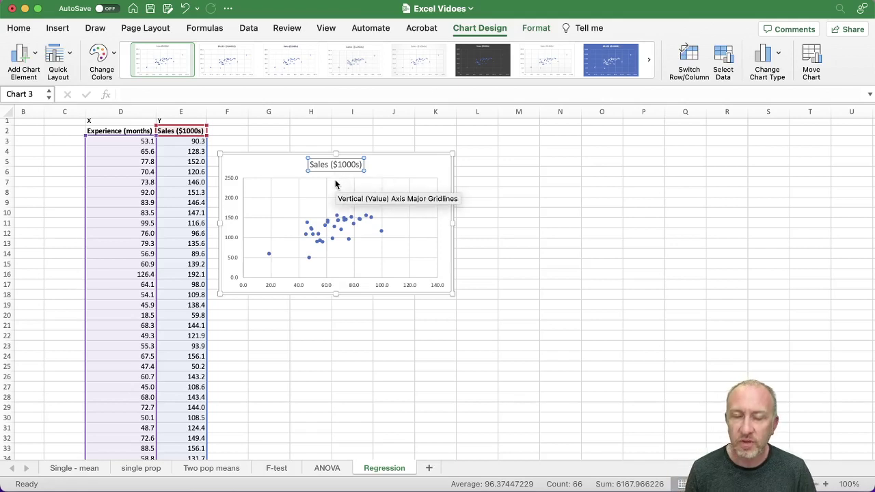
pyautogui.click(483, 167)
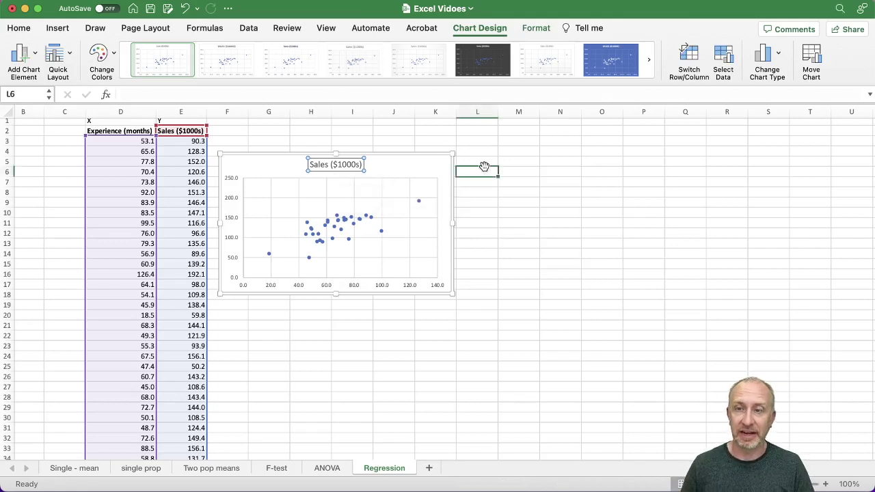
pyautogui.click(442, 164)
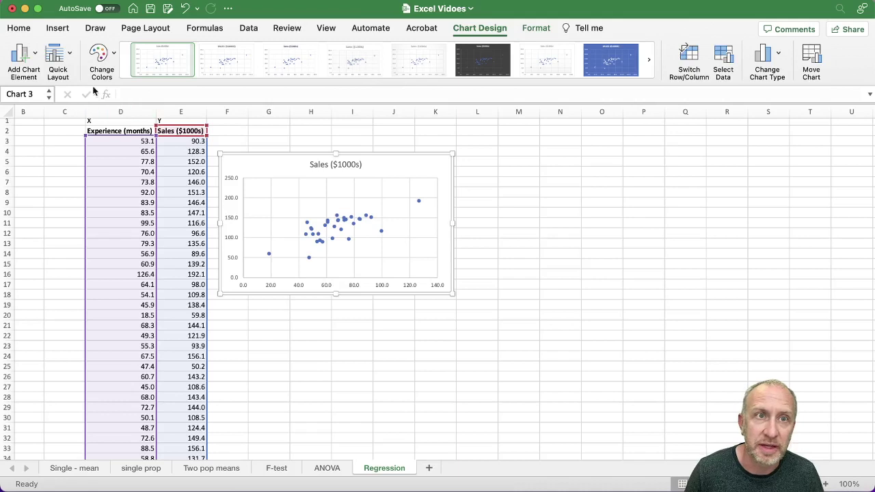
pyautogui.click(70, 53)
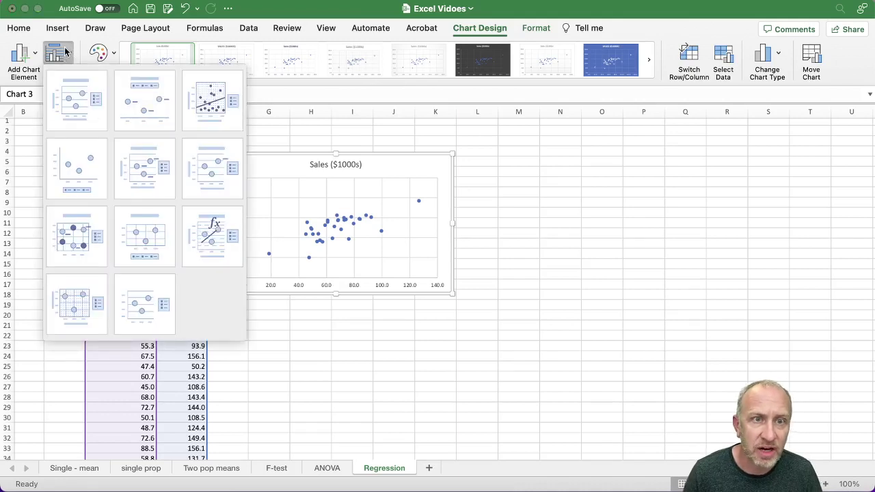
pyautogui.click(146, 156)
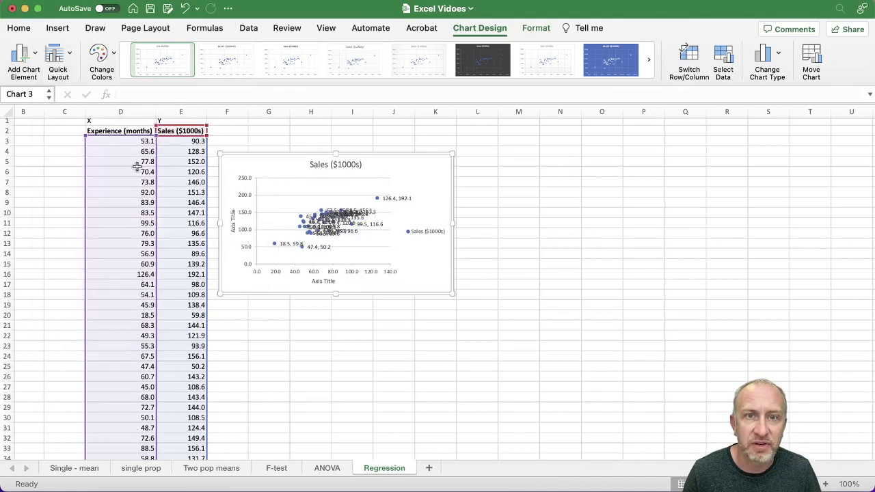
# Apply the quick layout with axis titles and a legend but no data labels to the scatter chart, and delete the legend.
pyautogui.click(115, 54)
pyautogui.click(74, 60)
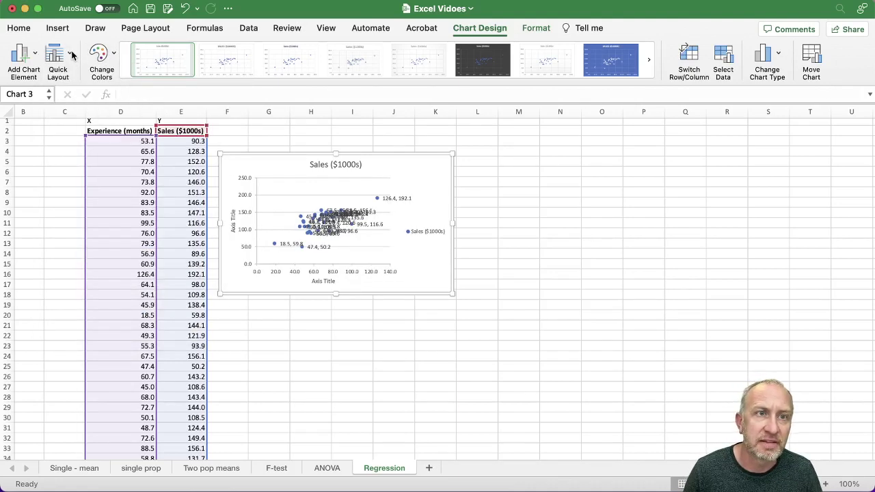
pyautogui.click(73, 56)
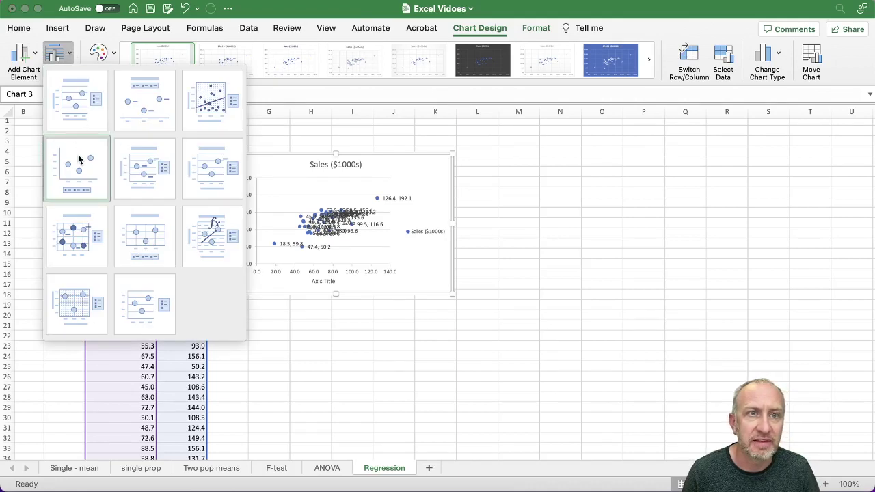
pyautogui.click(74, 120)
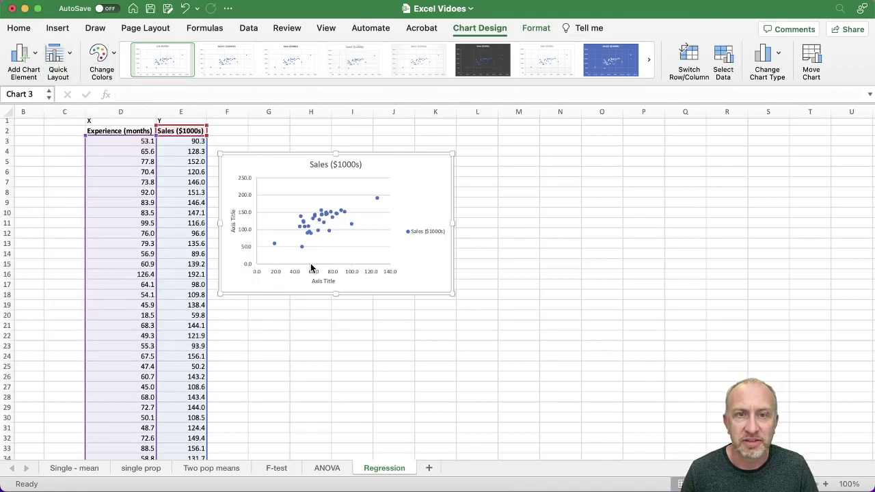
pyautogui.click(409, 229)
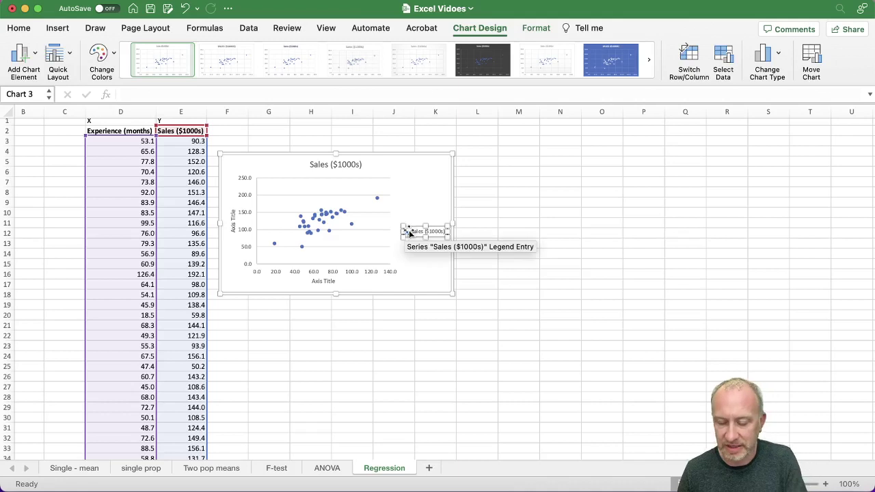
pyautogui.press('Delete')
pyautogui.click(412, 230)
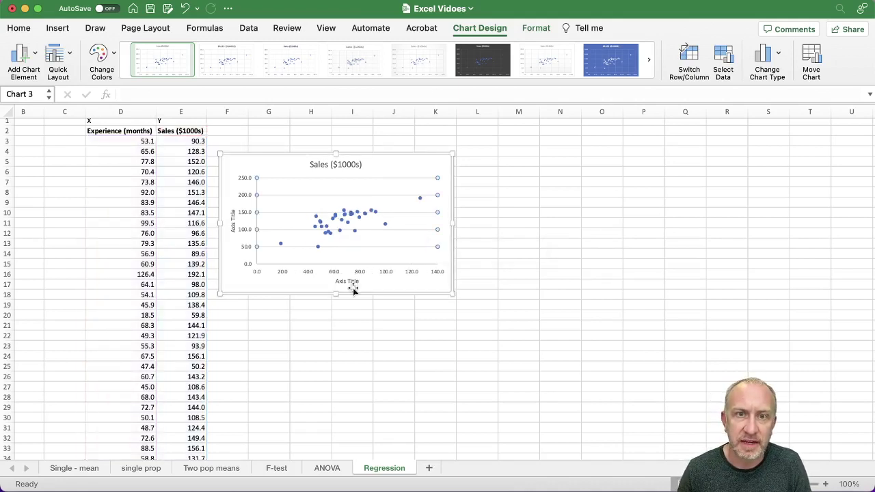
# Title the scatter chart's horizontal axis Experience and its vertical axis Sales.
pyautogui.doubleClick(347, 282)
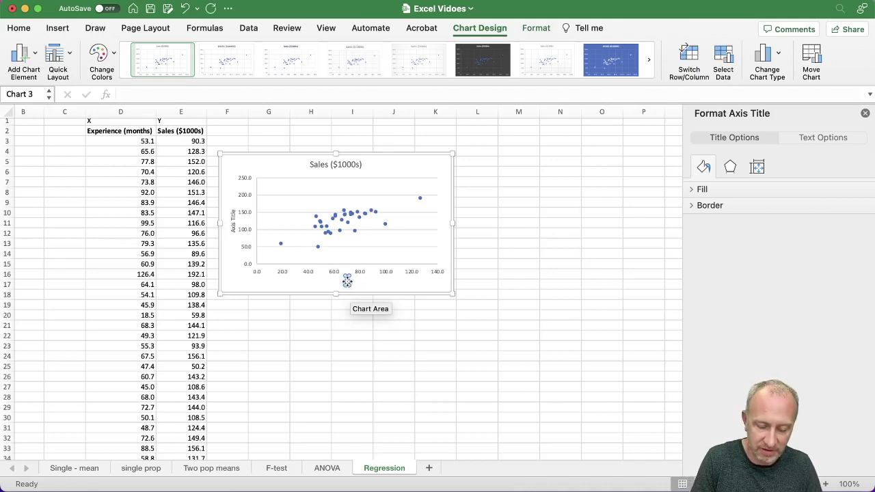
pyautogui.write('Experience')
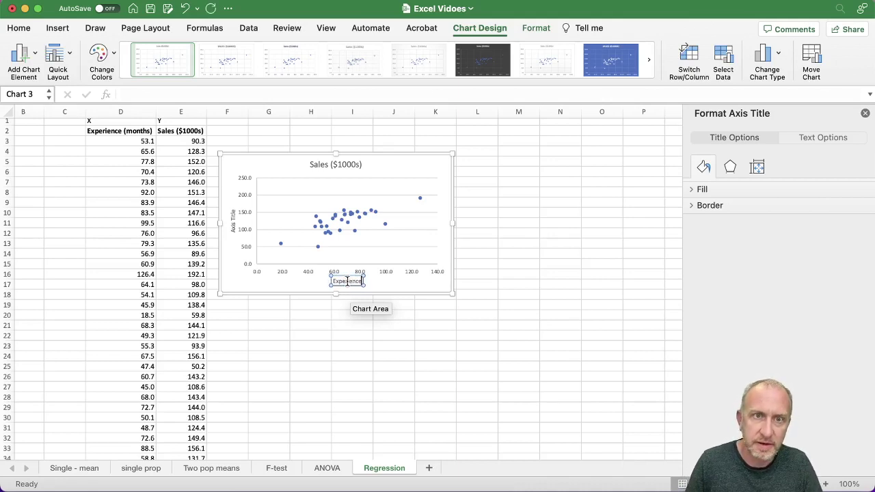
pyautogui.click(234, 222)
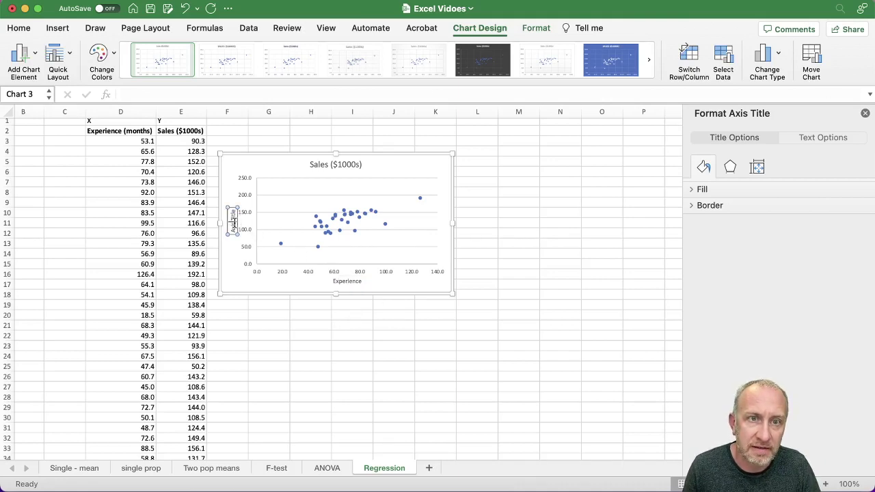
pyautogui.write('Sales')
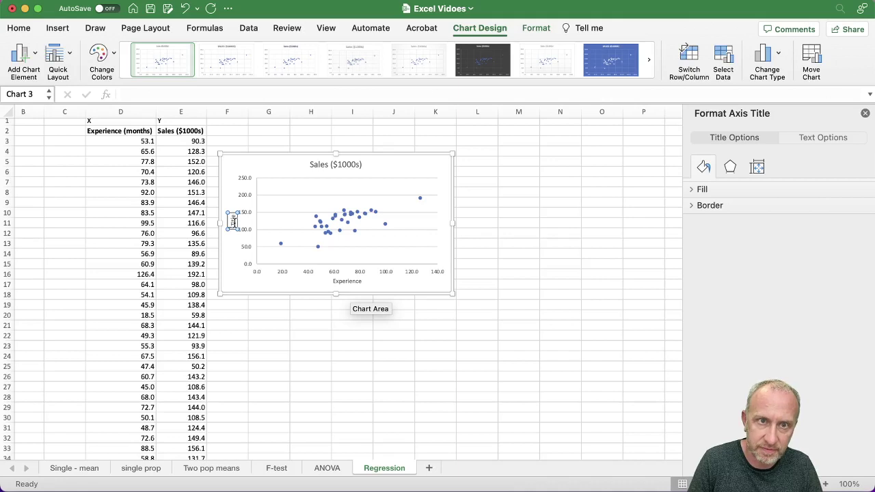
pyautogui.write(' ($1000s)')
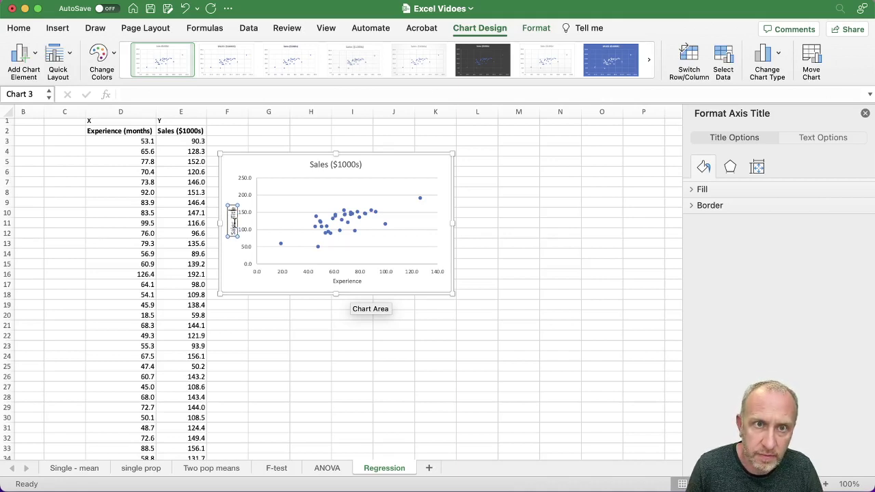
pyautogui.press('BackSpace')
pyautogui.press('BackSpace')
pyautogui.press('BackSpace')
pyautogui.press('BackSpace')
pyautogui.press('BackSpace')
pyautogui.press('BackSpace')
pyautogui.press('BackSpace')
pyautogui.press('BackSpace')
pyautogui.press('BackSpace')
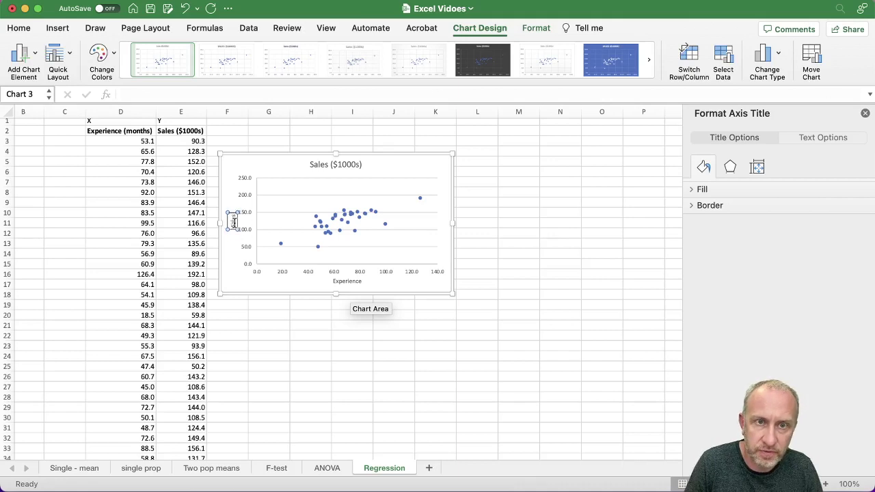
pyautogui.press('Return')
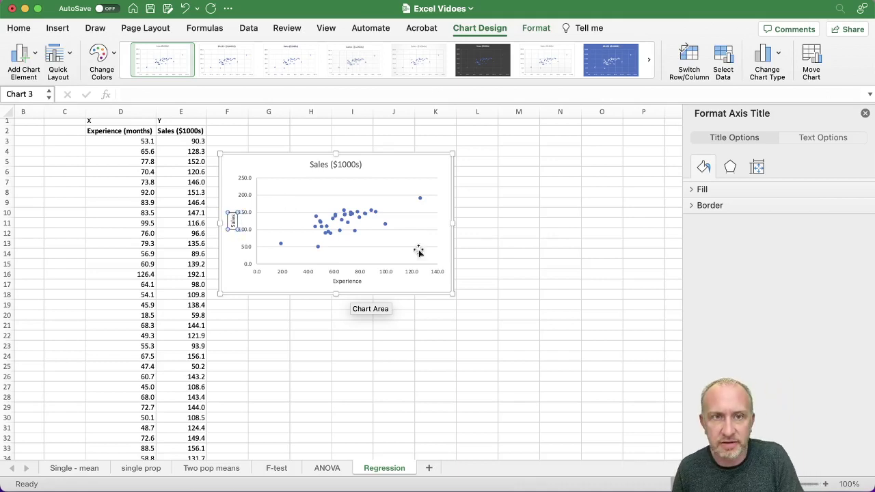
# Close the formatting pane and move the scatter chart up beside the first data rows.
pyautogui.click(521, 243)
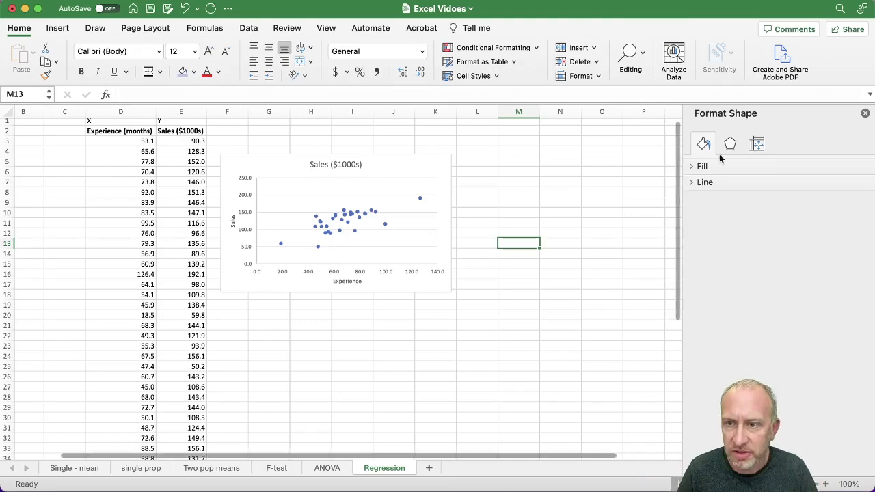
pyautogui.click(866, 113)
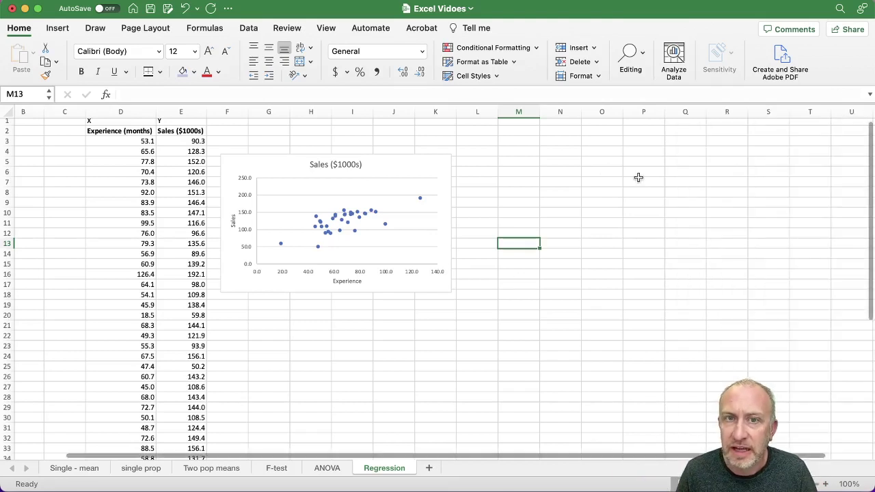
pyautogui.moveTo(402, 167); pyautogui.dragTo(397, 142)
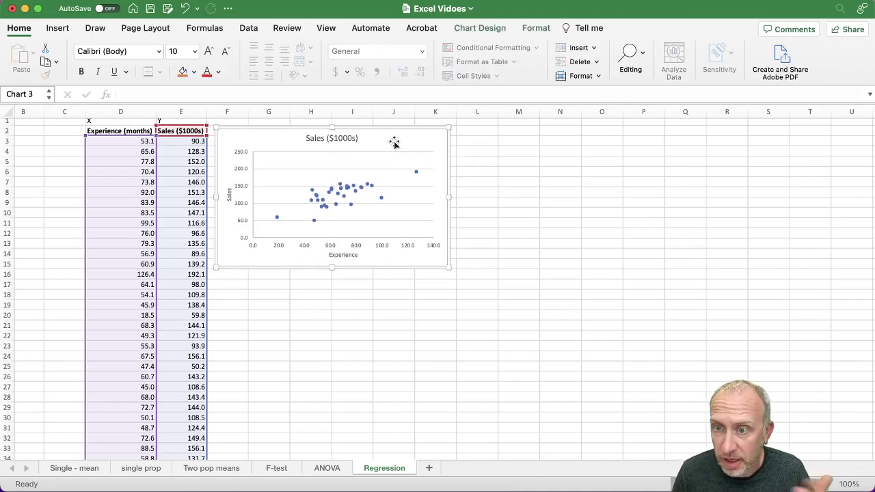
pyautogui.click(376, 324)
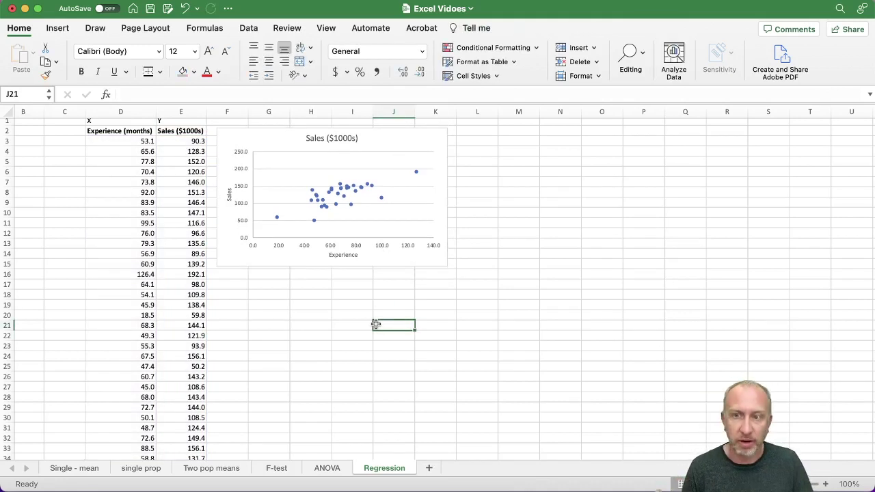
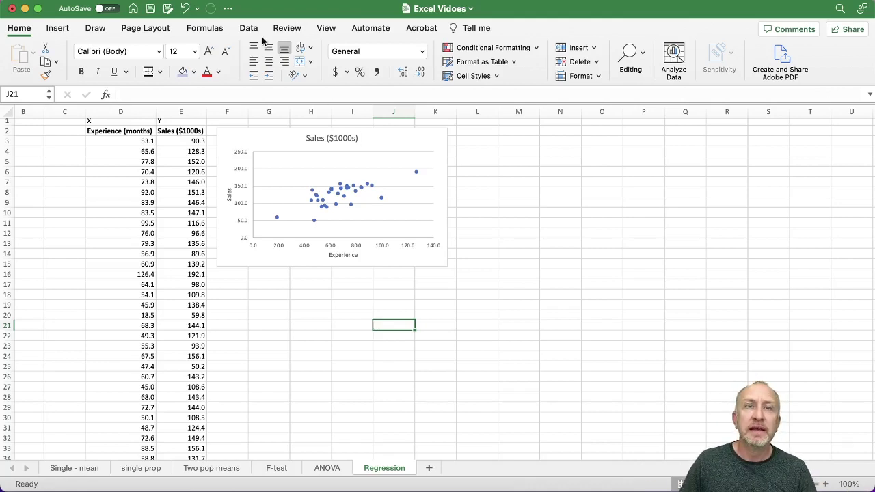
# Open the Regression tool from the Data Analysis tools.
pyautogui.click(250, 31)
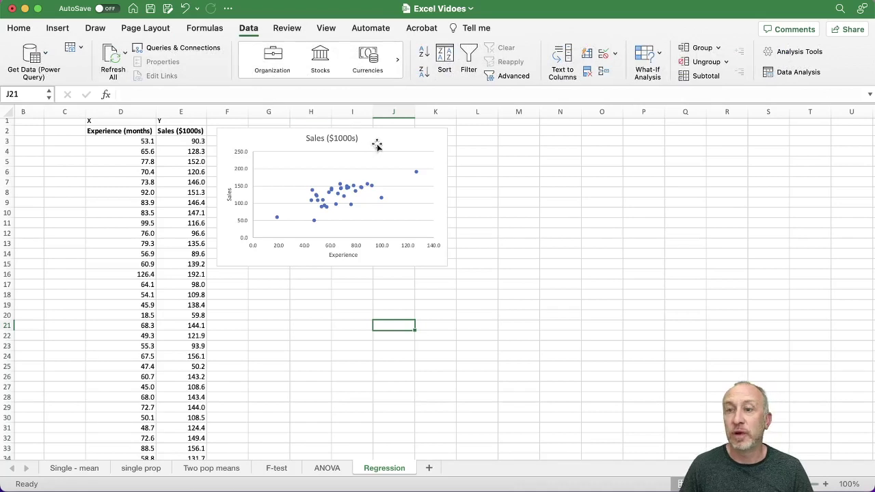
pyautogui.click(786, 73)
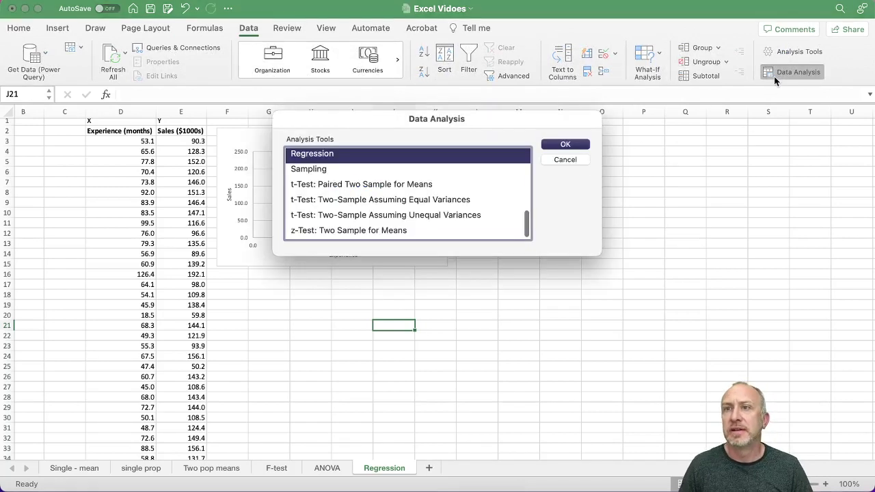
pyautogui.scroll(10, 481, 183)
pyautogui.scroll(-2, 480, 182)
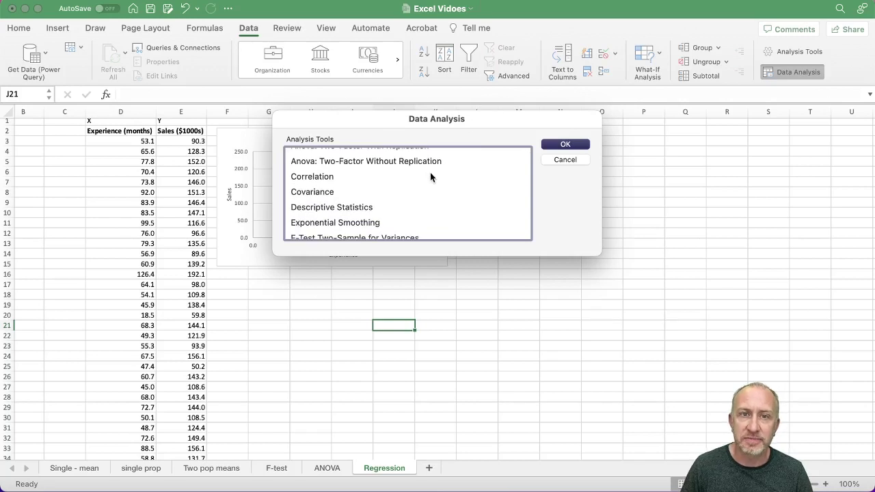
pyautogui.scroll(-3, 430, 171)
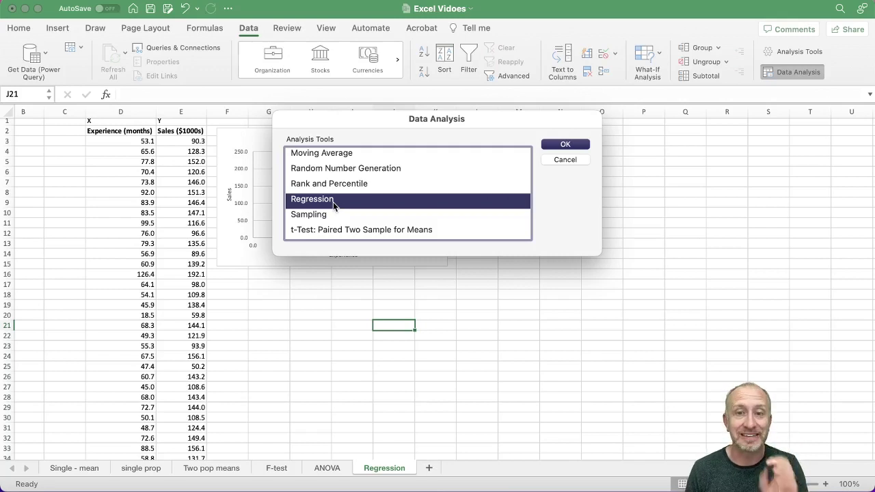
pyautogui.click(565, 146)
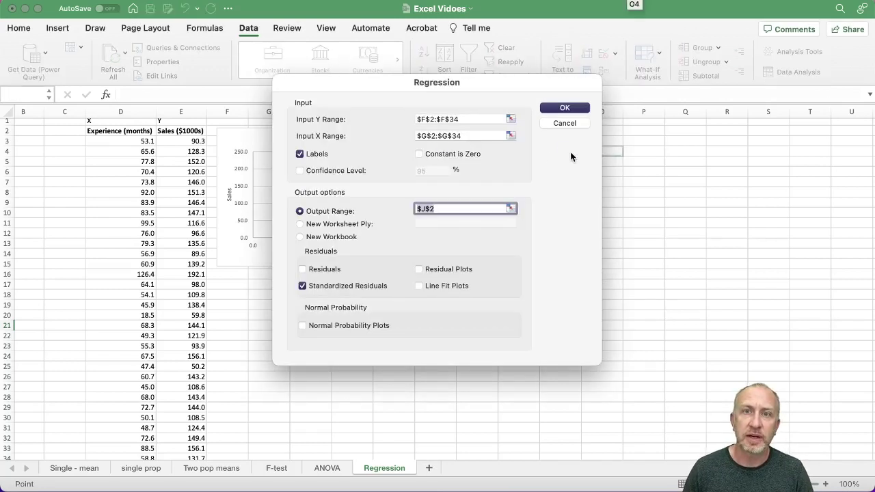
# Clear the Y input range, the X input range and the output range in the Regression settings.
pyautogui.click(486, 119)
pyautogui.press('BackSpace')
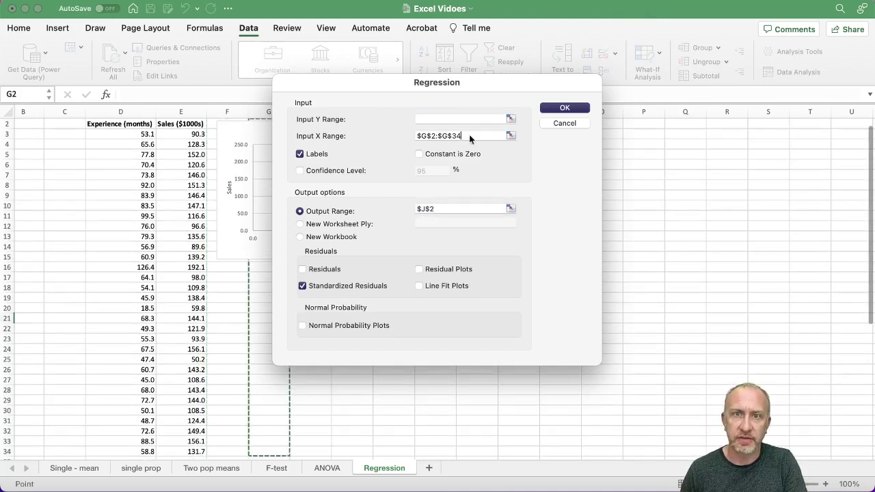
pyautogui.press('Tab')
pyautogui.press('BackSpace')
pyautogui.click(446, 210)
pyautogui.press('BackSpace')
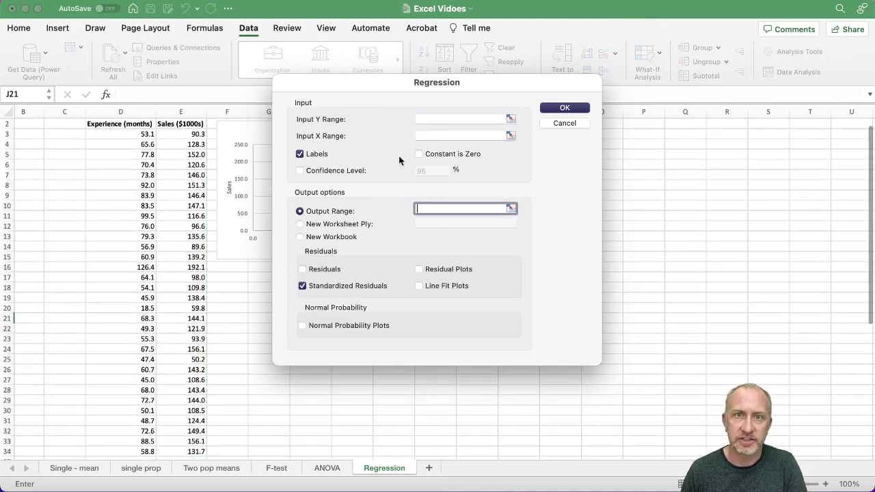
# Set the Regression's Y input range to the Sales column, $E$2:$E$34, including its header.
pyautogui.click(441, 120)
pyautogui.moveTo(378, 81); pyautogui.dragTo(461, 78)
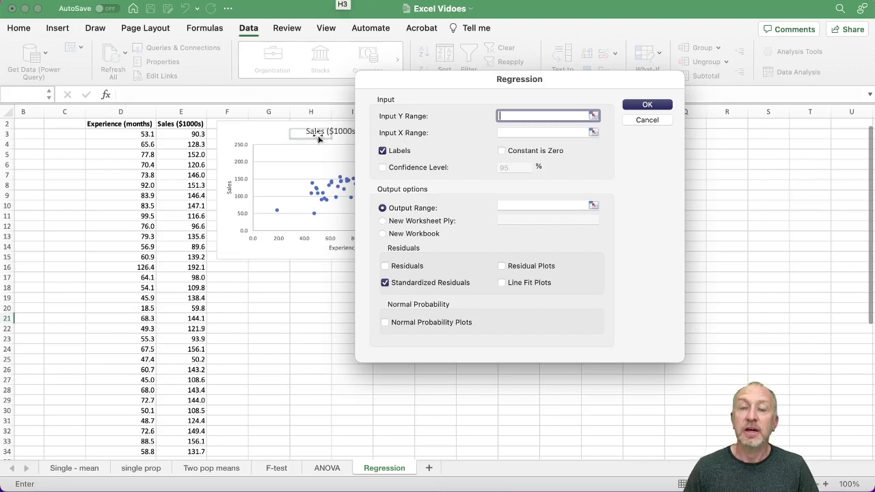
pyautogui.click(593, 115)
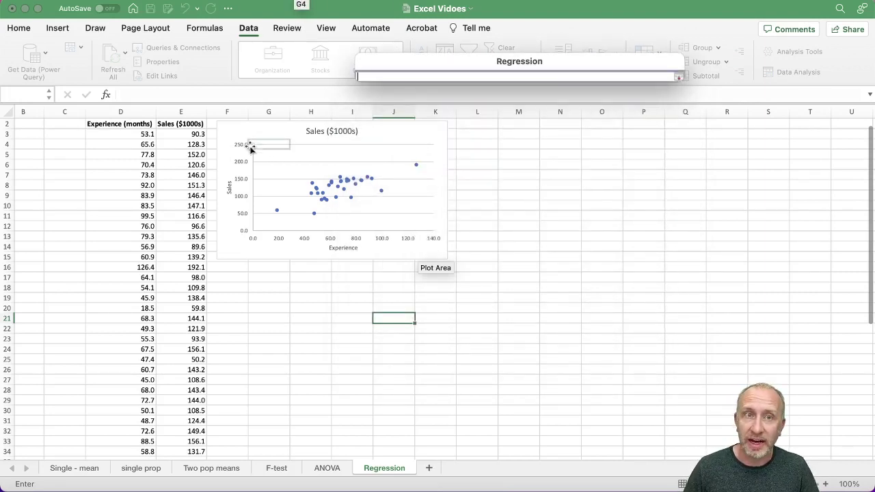
pyautogui.moveTo(192, 124); pyautogui.dragTo(184, 379)
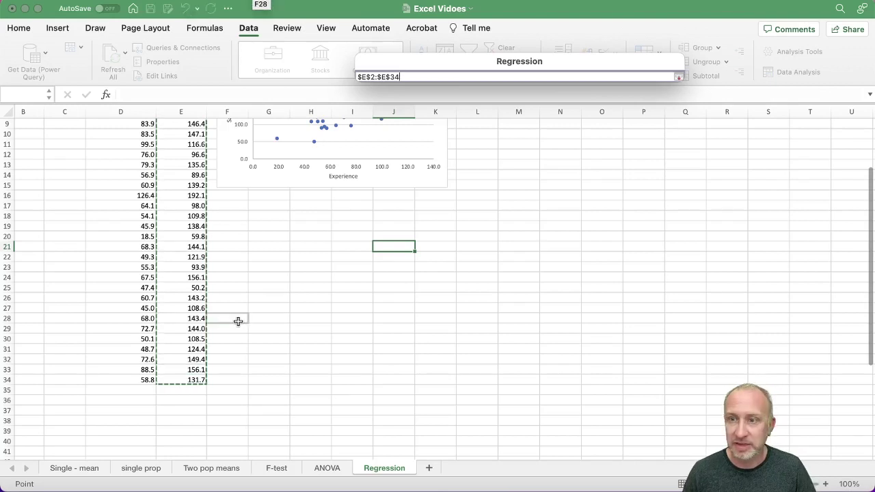
pyautogui.click(678, 77)
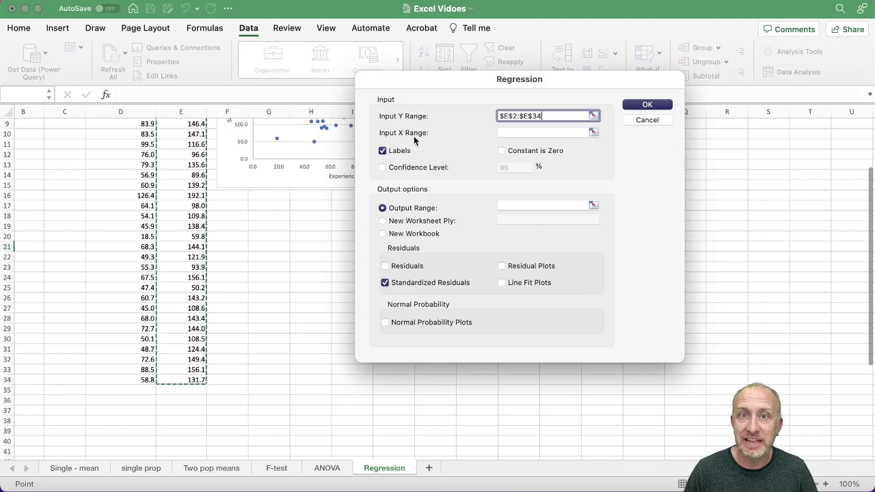
# Set the Regression's X input range to the Experience column, $D$2:$D$34, including its header.
pyautogui.click(593, 132)
pyautogui.moveTo(146, 381); pyautogui.dragTo(128, 135)
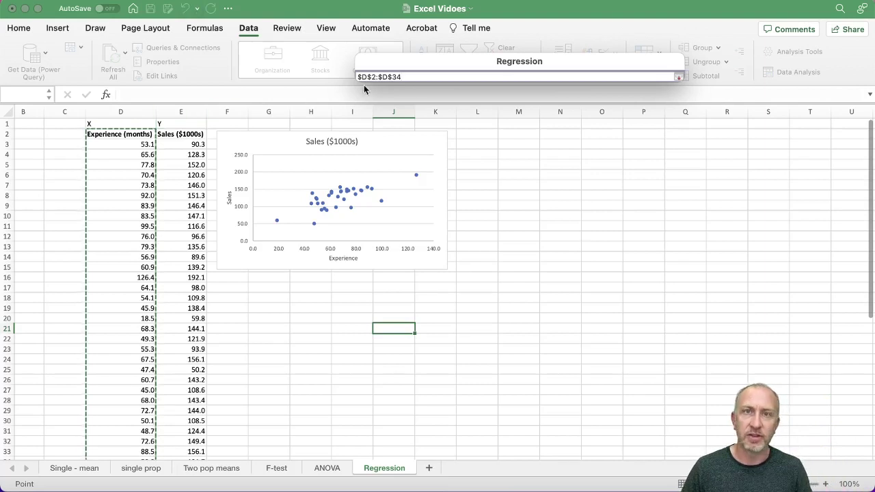
pyautogui.click(679, 77)
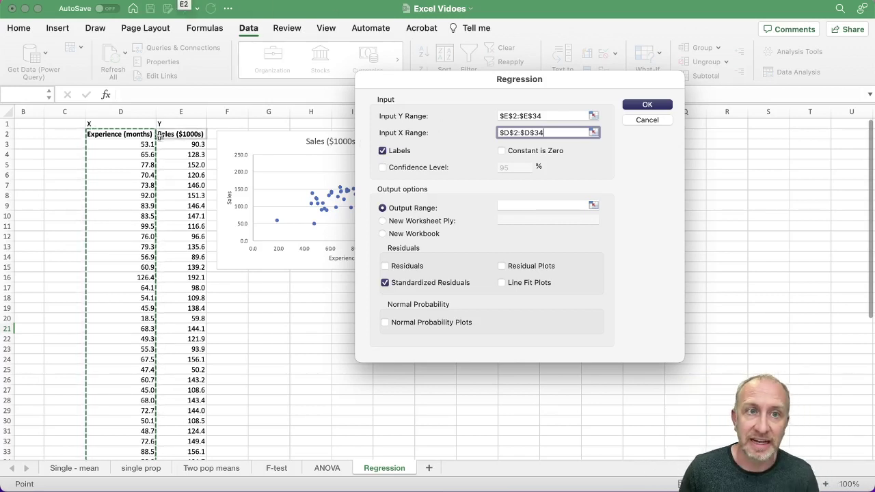
# Enable the Regression's confidence level option and set it to 90%.
pyautogui.click(384, 168)
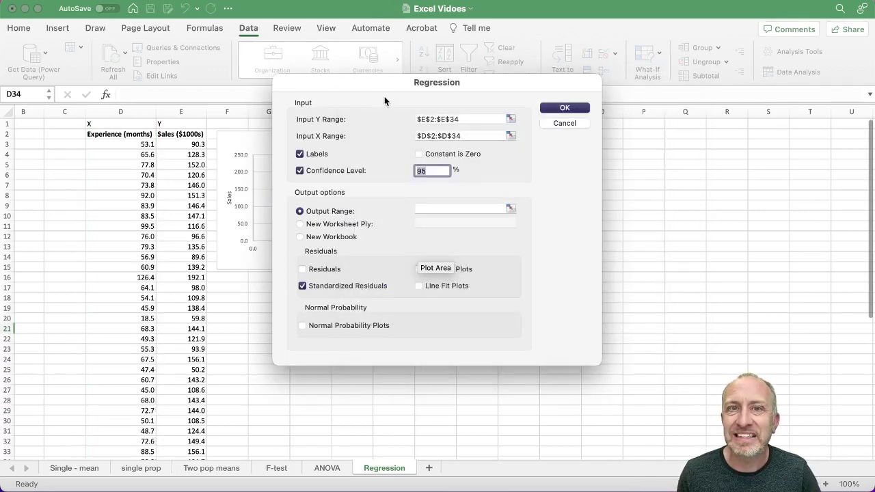
pyautogui.moveTo(383, 82); pyautogui.dragTo(378, 103)
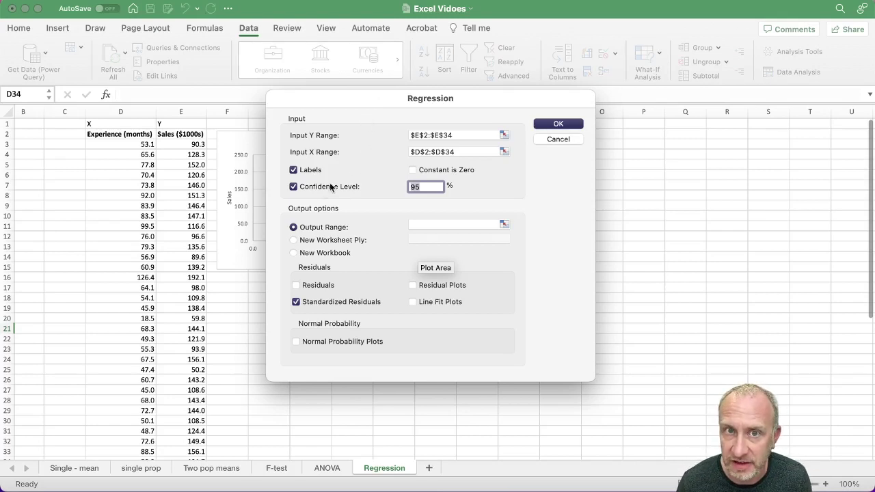
pyautogui.doubleClick(413, 189)
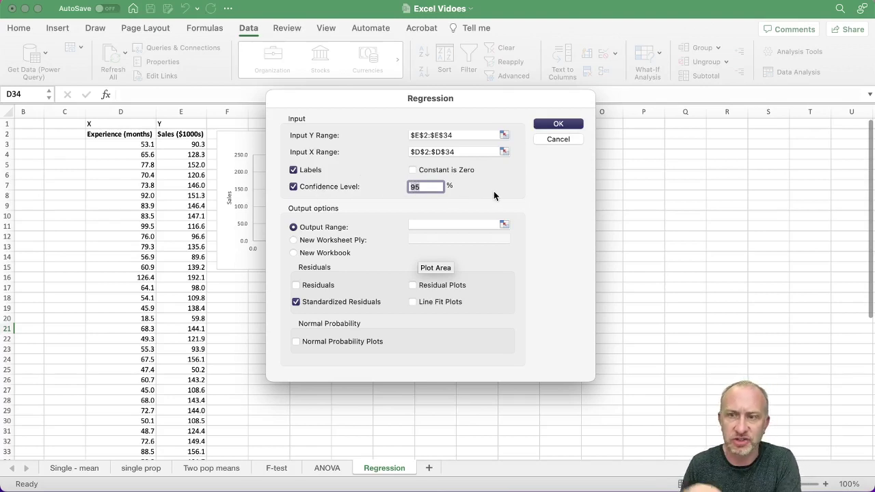
pyautogui.write('90')
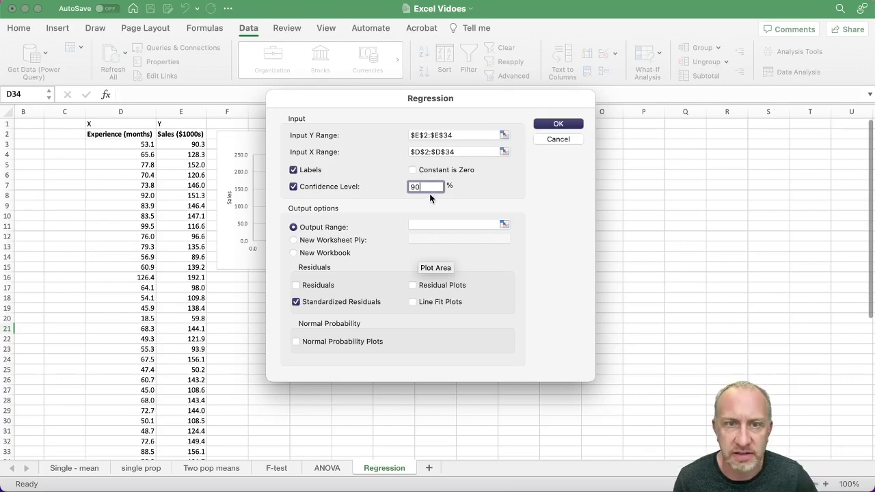
# Set the output range to cell M2 and run the regression with only standardized residuals selected.
pyautogui.click(415, 226)
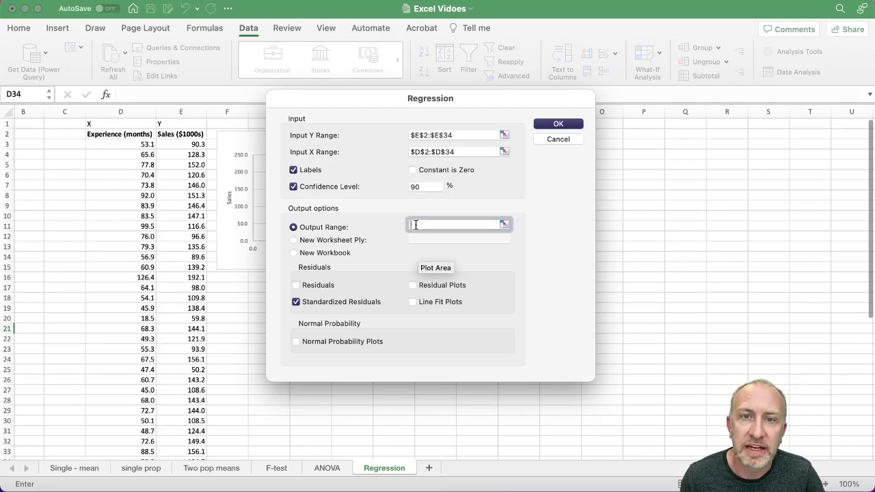
pyautogui.moveTo(484, 99); pyautogui.dragTo(266, 110)
pyautogui.click(512, 135)
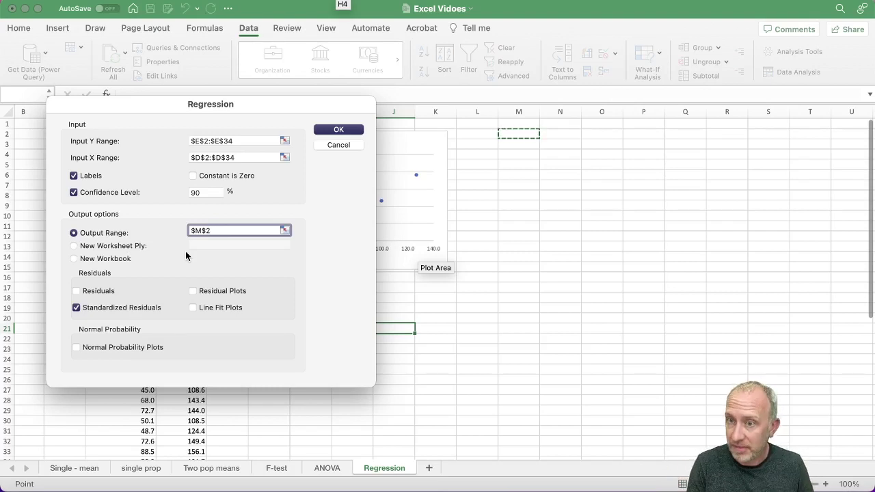
pyautogui.click(82, 294)
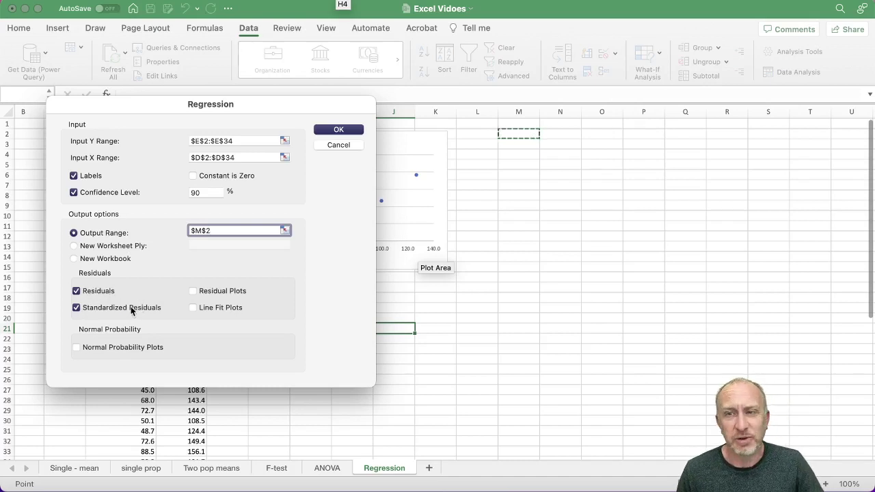
pyautogui.click(85, 295)
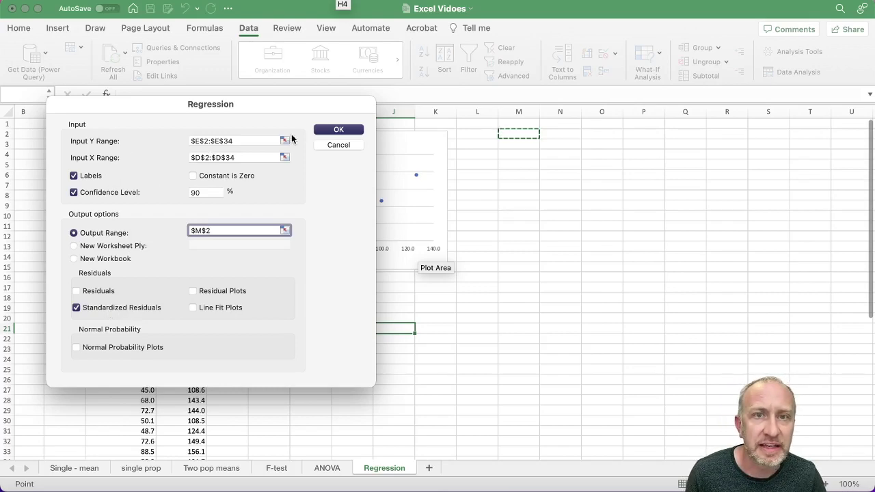
pyautogui.click(338, 129)
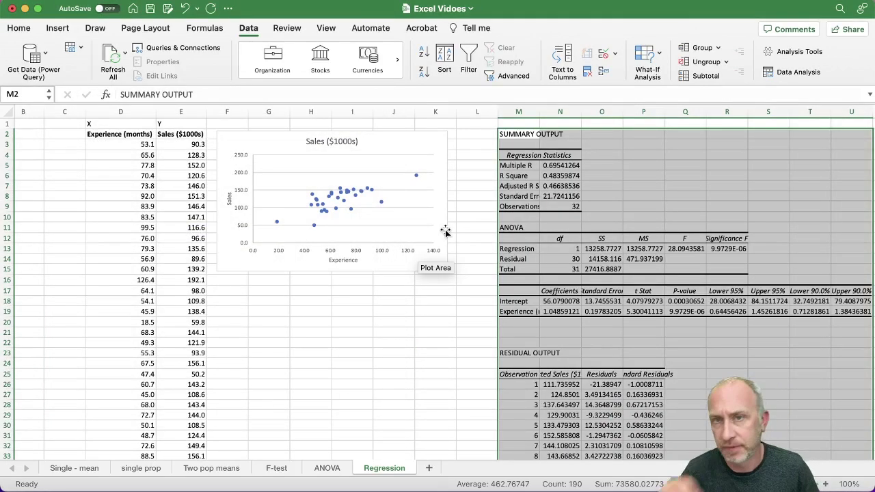
# Format the regression statistics from Multiple R to Standard Error (N5:N8) with two decimal places.
pyautogui.hscroll(3, 446, 229)
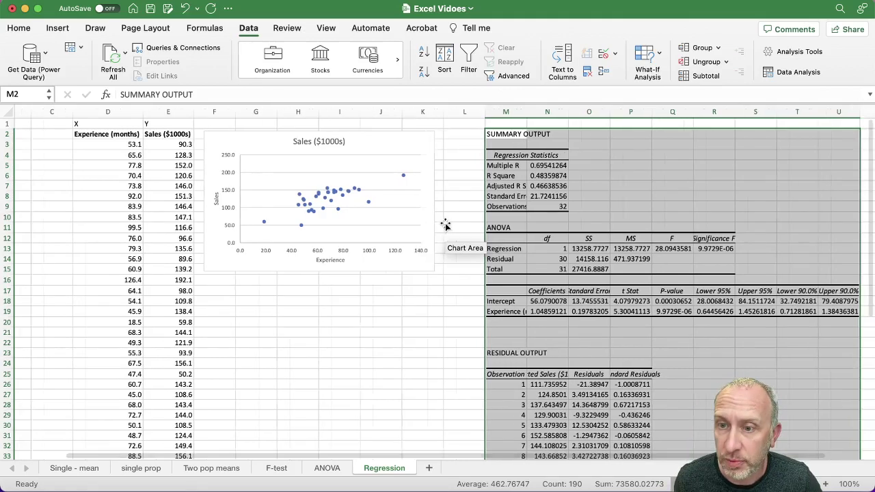
pyautogui.hscroll(-1, 448, 224)
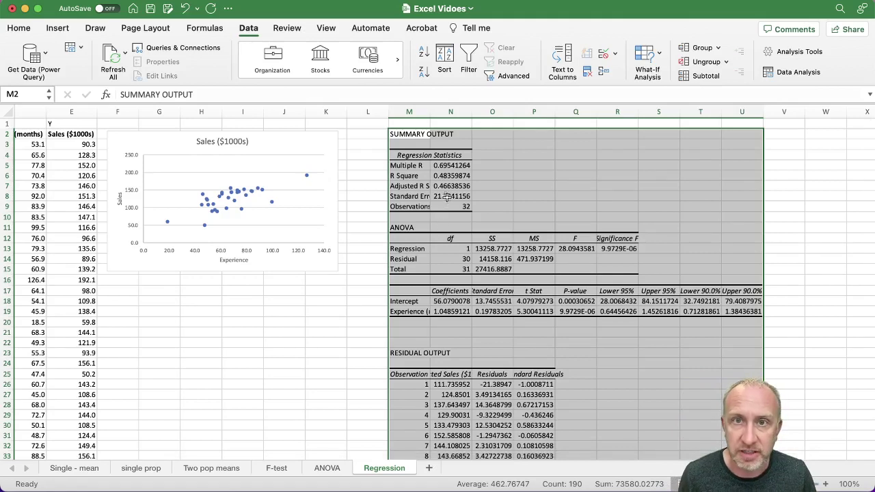
pyautogui.moveTo(453, 166); pyautogui.dragTo(452, 196)
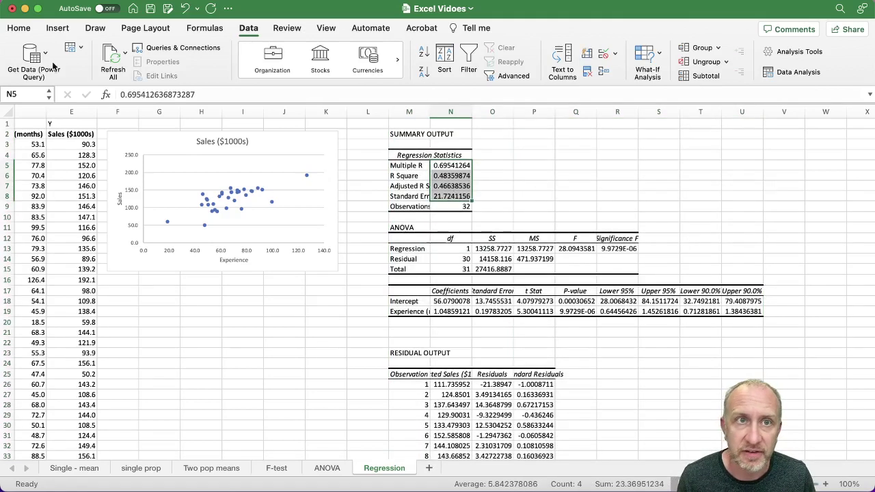
pyautogui.click(19, 28)
pyautogui.click(422, 72)
pyautogui.click(421, 72)
pyautogui.click(421, 71)
pyautogui.click(421, 72)
pyautogui.click(421, 72)
pyautogui.click(421, 72)
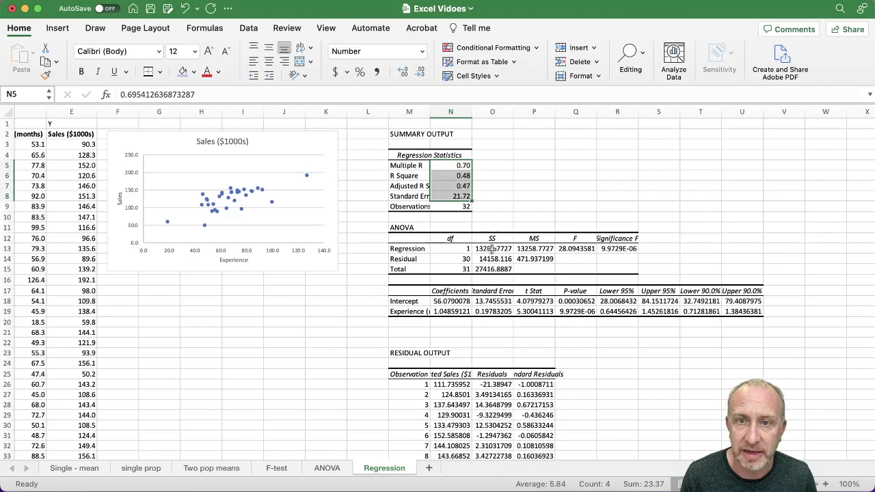
# Format the ANOVA table's SS, MS, F and Significance F values with thousands separators and two decimal places.
pyautogui.moveTo(456, 246); pyautogui.dragTo(618, 269)
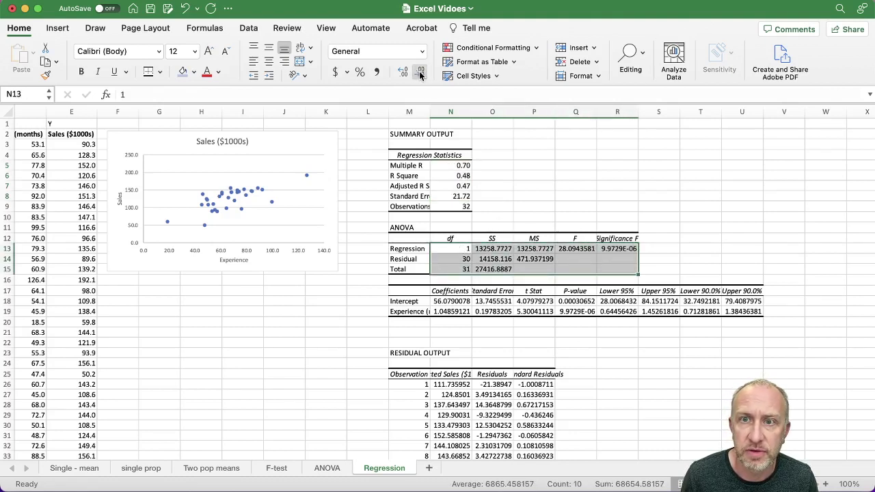
pyautogui.moveTo(479, 250); pyautogui.dragTo(619, 271)
pyautogui.click(377, 72)
pyautogui.click(420, 71)
pyautogui.click(402, 72)
# Format the coefficients table values (N18:U19) with two decimal places and widen column M to fit its labels.
pyautogui.moveTo(448, 300); pyautogui.dragTo(711, 309)
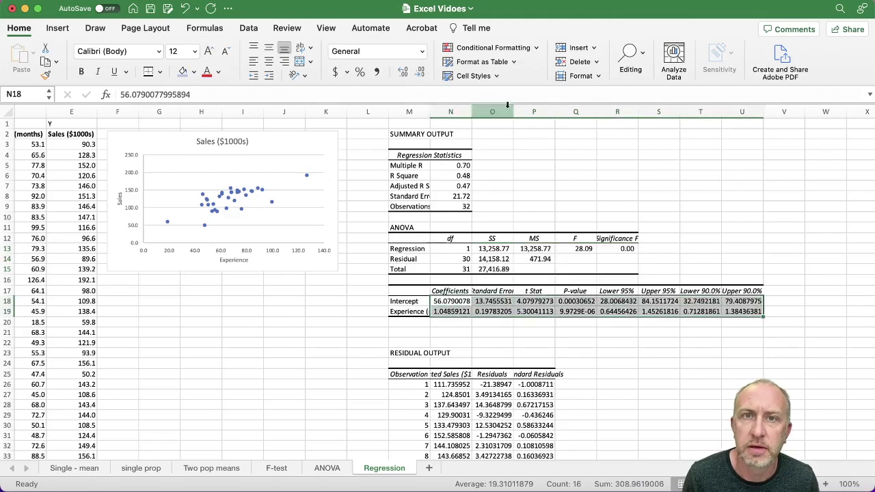
pyautogui.click(421, 72)
pyautogui.click(420, 71)
pyautogui.click(421, 72)
pyautogui.click(420, 72)
pyautogui.click(565, 182)
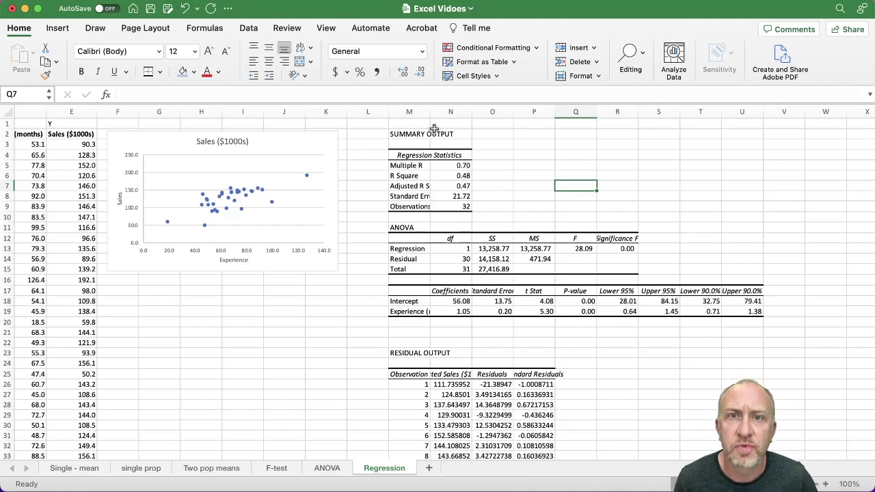
pyautogui.moveTo(429, 112); pyautogui.dragTo(458, 111)
# Examine the R Square, Multiple R, Adjusted R Square and Standard Error values in the regression statistics.
pyautogui.click(485, 176)
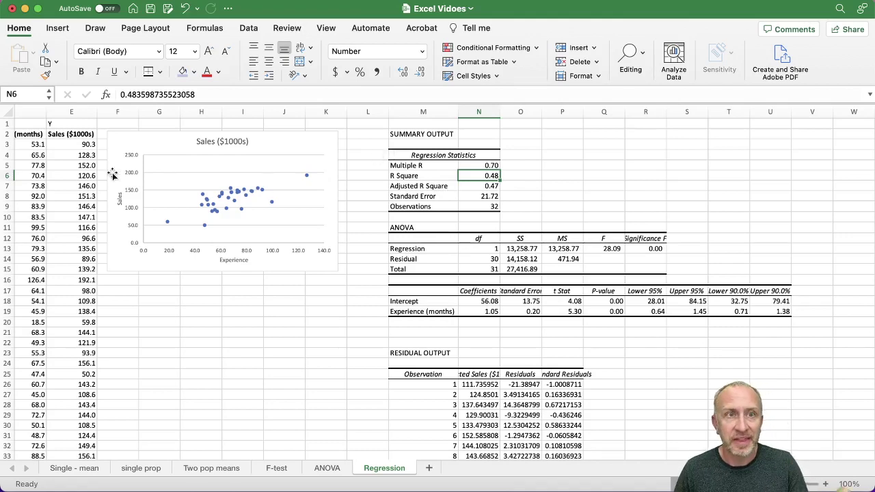
pyautogui.hscroll(-2, 86, 145)
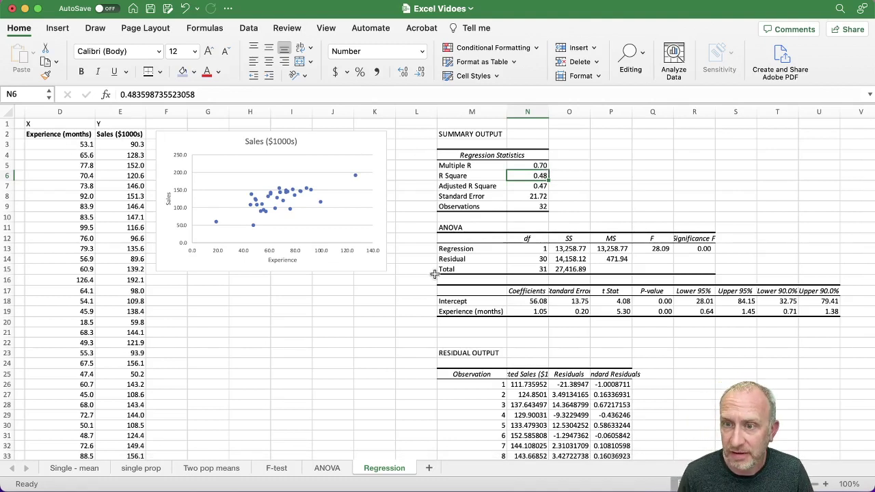
pyautogui.click(126, 131)
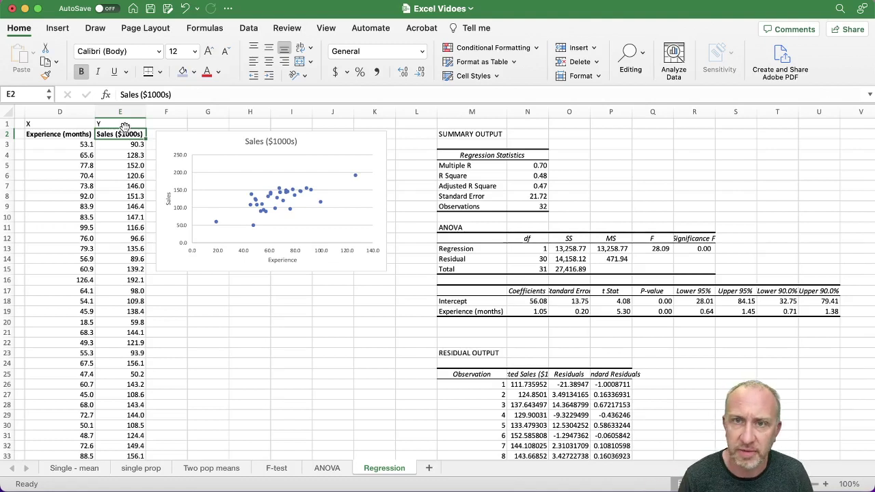
pyautogui.click(532, 167)
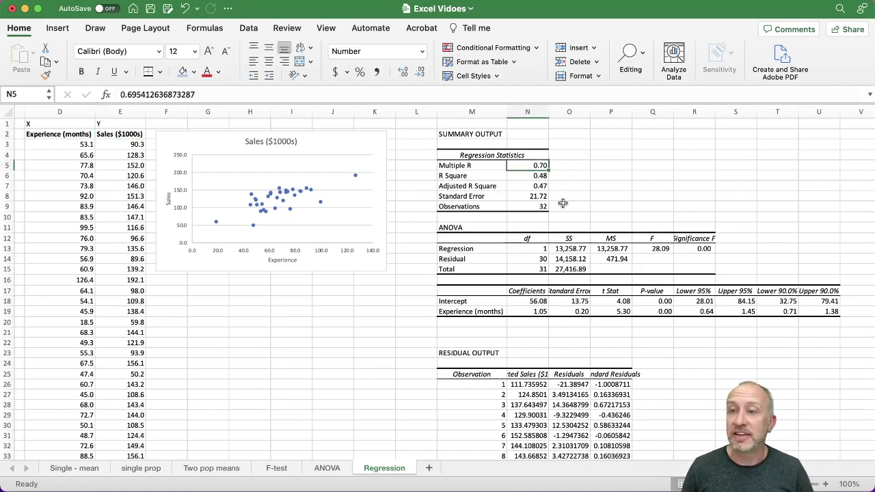
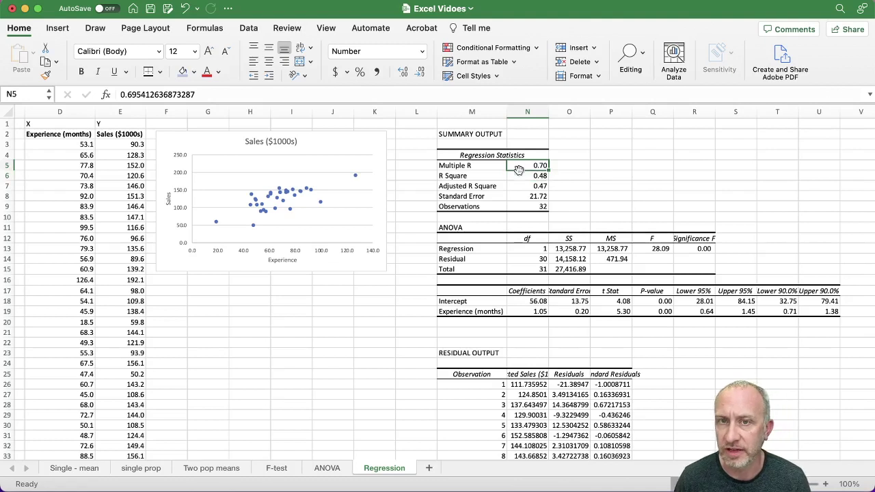
pyautogui.moveTo(498, 185); pyautogui.dragTo(514, 185)
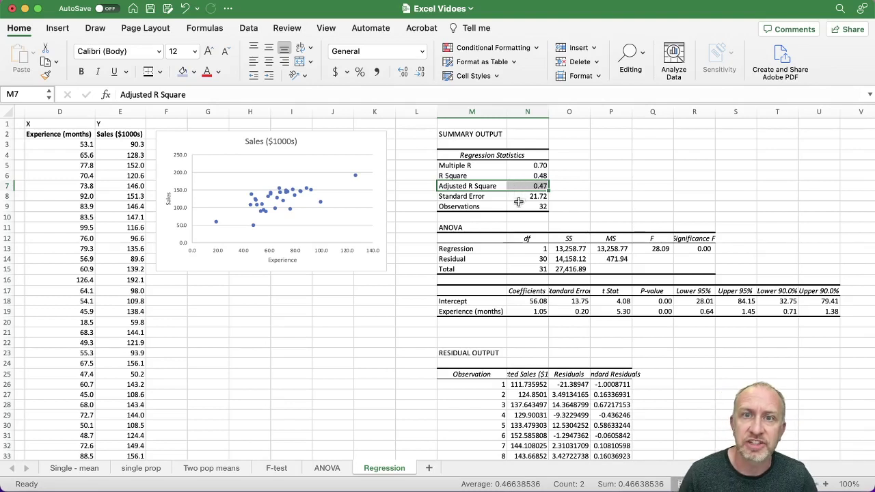
pyautogui.click(517, 196)
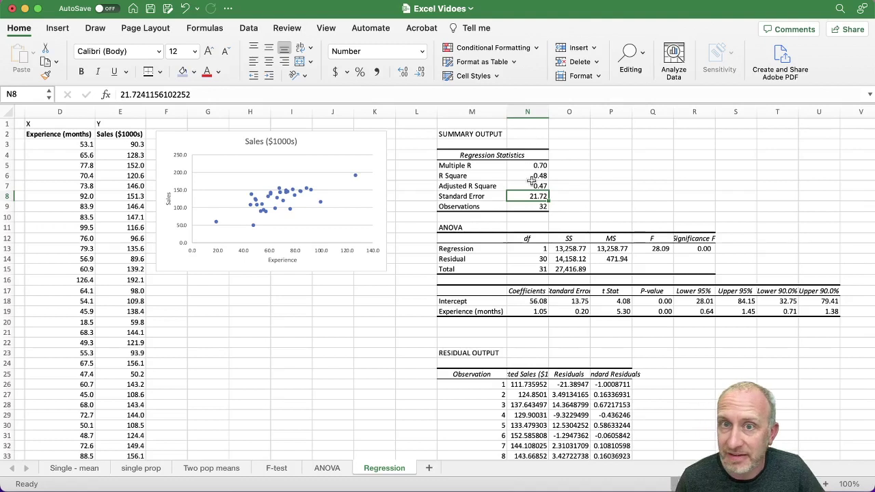
# Examine the ANOVA table and compare its residual mean square with the Standard Error in the regression statistics.
pyautogui.moveTo(482, 228); pyautogui.dragTo(693, 270)
pyautogui.click(615, 261)
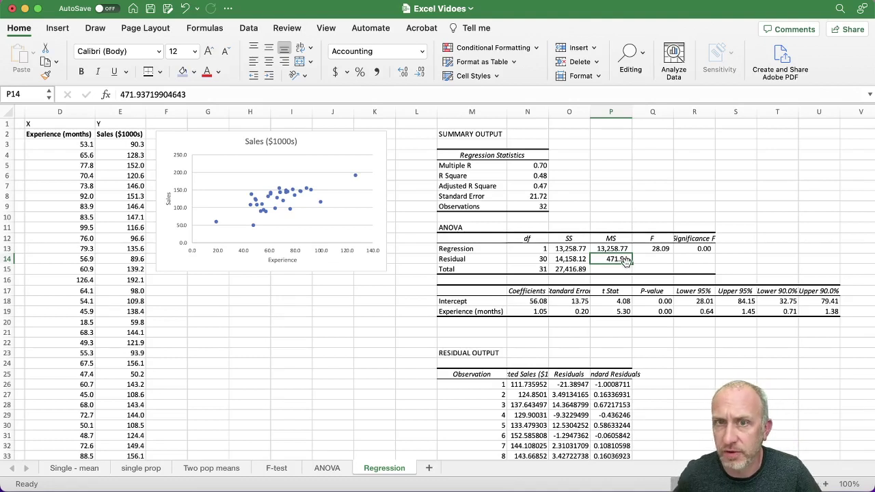
pyautogui.click(537, 197)
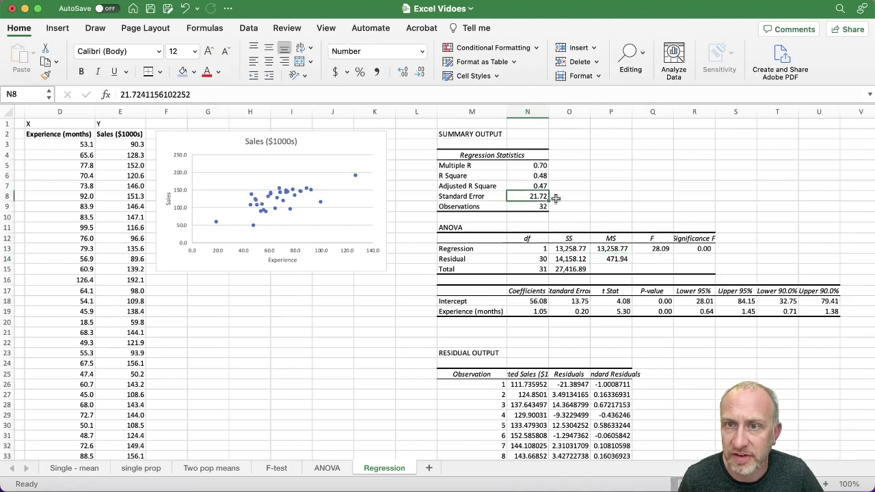
pyautogui.click(616, 260)
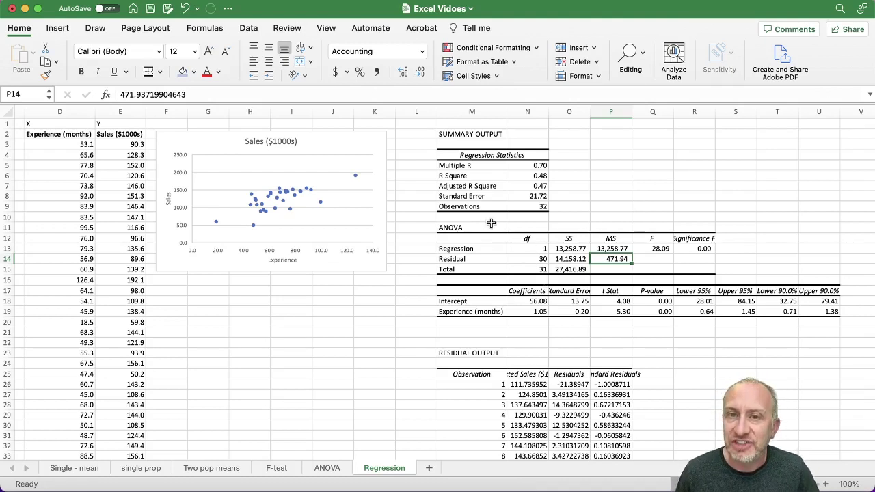
pyautogui.moveTo(491, 227); pyautogui.dragTo(697, 269)
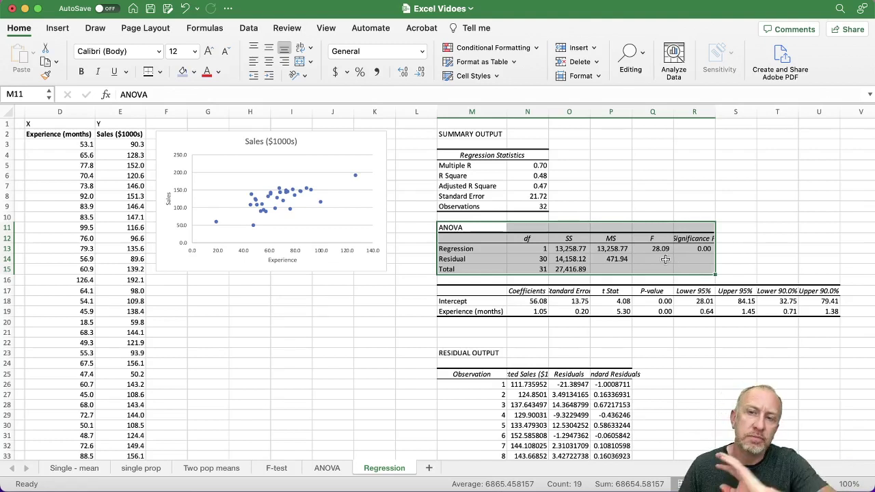
pyautogui.moveTo(467, 229); pyautogui.dragTo(815, 268)
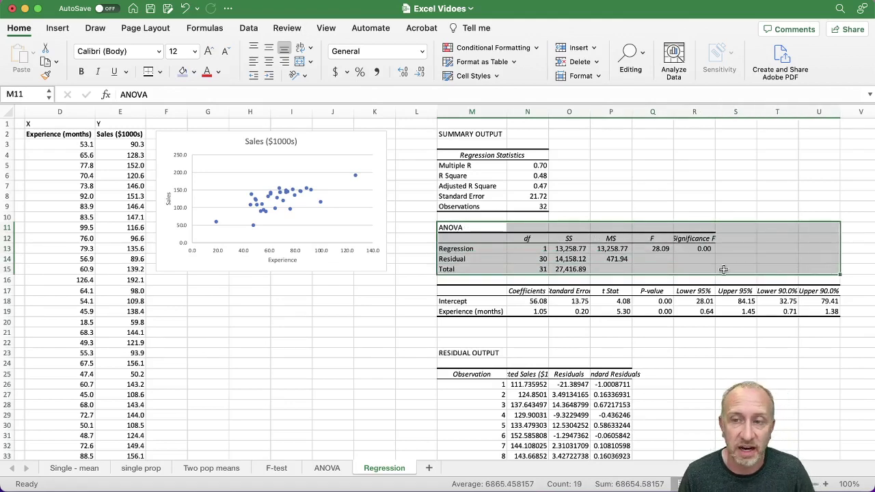
pyautogui.scroll(-1, 723, 269)
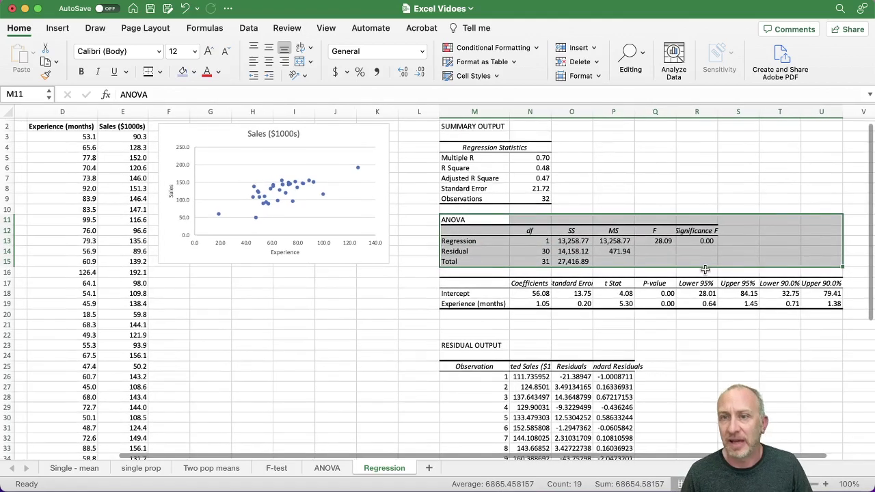
# Widen column R so the Significance F heading in the ANOVA table fits.
pyautogui.hscroll(2, 705, 269)
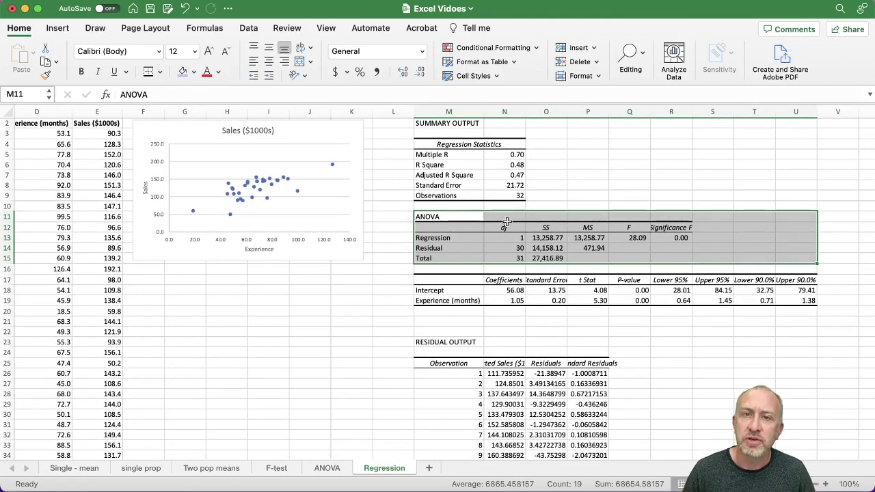
pyautogui.click(479, 216)
pyautogui.moveTo(479, 216); pyautogui.dragTo(787, 257)
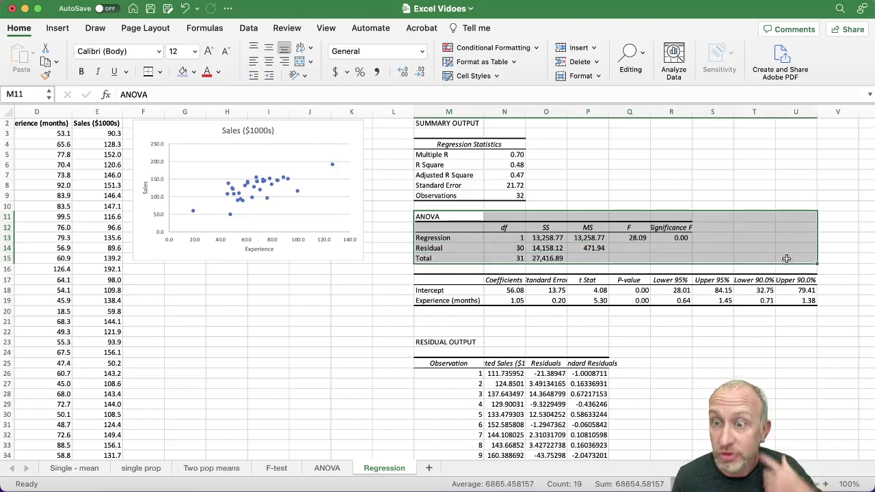
pyautogui.moveTo(692, 113); pyautogui.dragTo(697, 113)
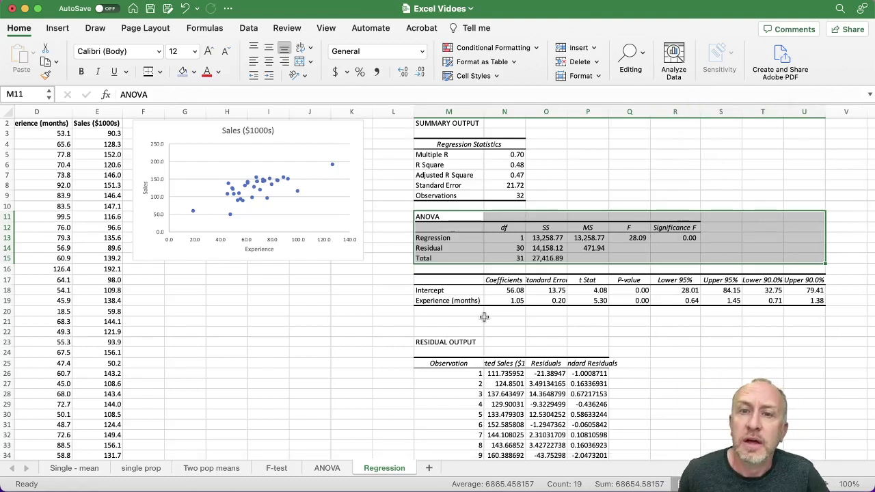
# Examine the coefficients table, focusing on the Intercept and Experience (months) coefficients.
pyautogui.moveTo(467, 280); pyautogui.dragTo(804, 296)
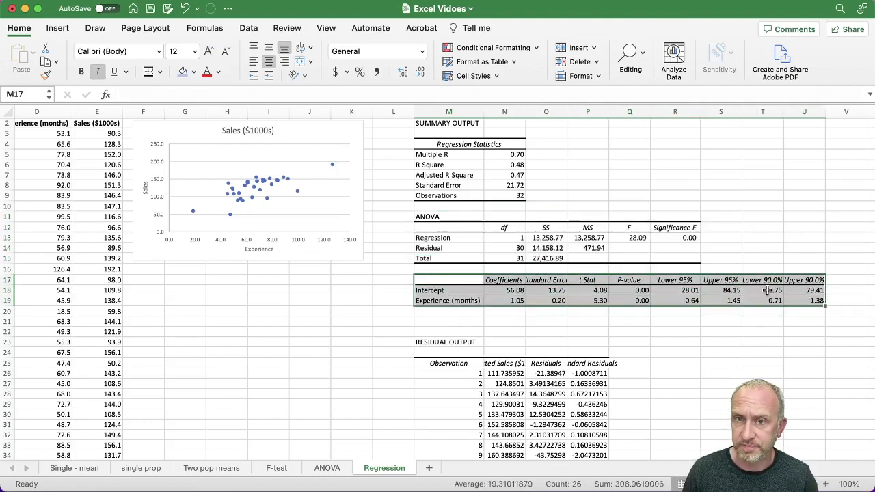
pyautogui.click(504, 292)
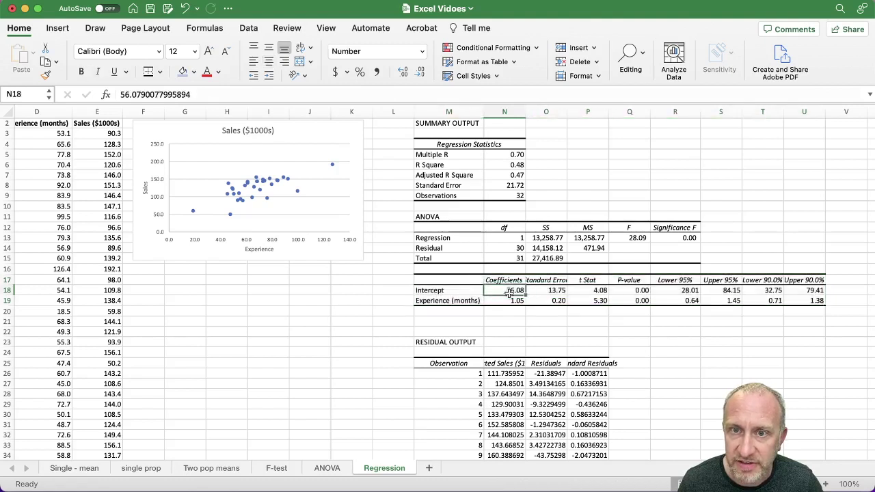
pyautogui.click(505, 302)
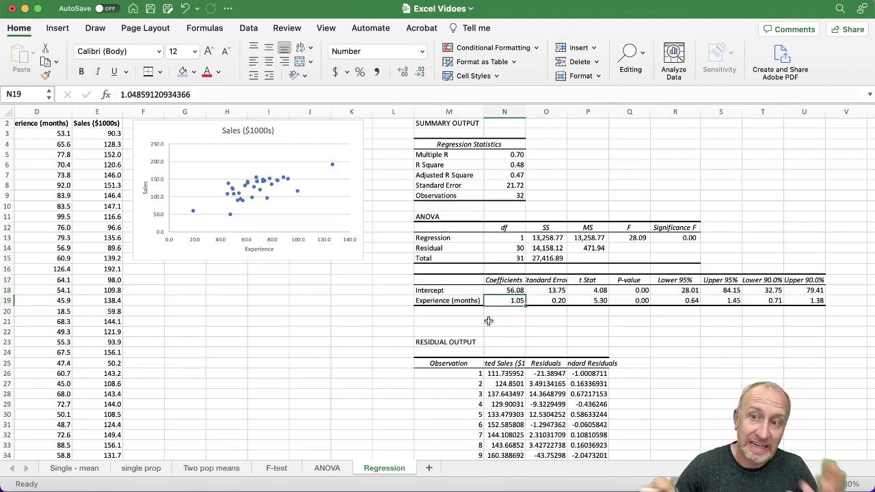
pyautogui.click(503, 291)
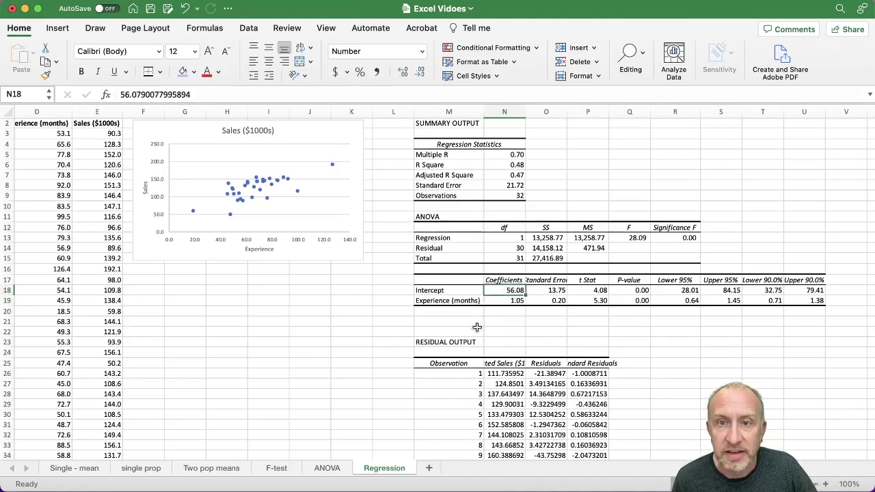
# Switch to the Simple Regression note and handwrite the fitted equation ŷ = 56.08 + 1.05x beneath the b₀ and b₁ arrows.
pyautogui.hotkey('ctrl', 'Up')
pyautogui.click(399, 395)
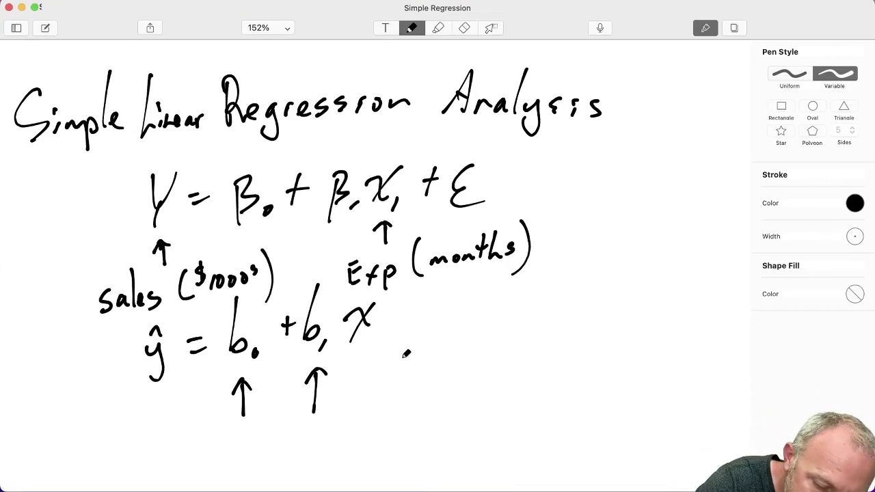
pyautogui.moveTo(150, 448)
pyautogui.mouseDown()
pyautogui.moveTo(171, 474)
pyautogui.moveTo(169, 438)
pyautogui.moveTo(201, 437)
pyautogui.mouseUp()
pyautogui.moveTo(188, 447)
pyautogui.mouseDown()
pyautogui.moveTo(216, 440)
pyautogui.moveTo(217, 456)
pyautogui.mouseUp()
pyautogui.moveTo(218, 432)
pyautogui.mouseDown()
pyautogui.moveTo(231, 431)
pyautogui.moveTo(240, 446)
pyautogui.moveTo(270, 427)
pyautogui.moveTo(295, 451)
pyautogui.moveTo(316, 444)
pyautogui.mouseUp()
pyautogui.click(257, 448)
pyautogui.moveTo(309, 435); pyautogui.dragTo(341, 444)
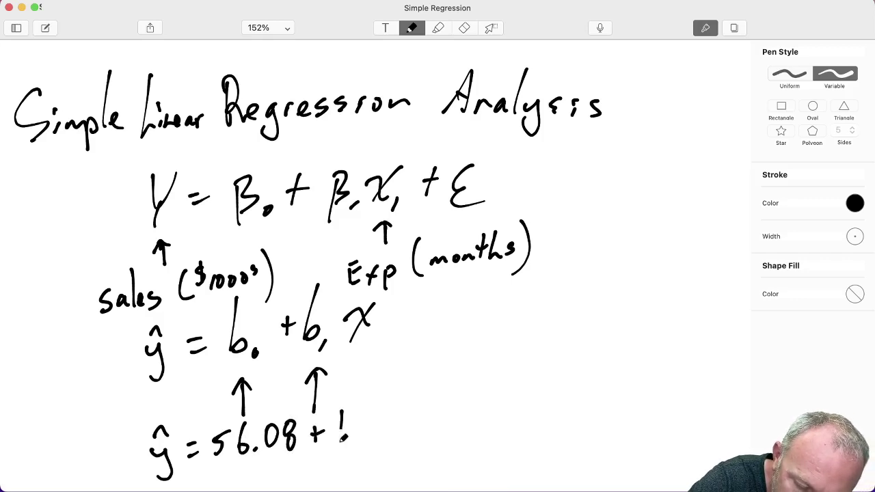
pyautogui.click(352, 441)
pyautogui.moveTo(371, 411); pyautogui.dragTo(384, 433)
pyautogui.moveTo(388, 410); pyautogui.dragTo(429, 420)
pyautogui.moveTo(436, 404); pyautogui.dragTo(409, 438)
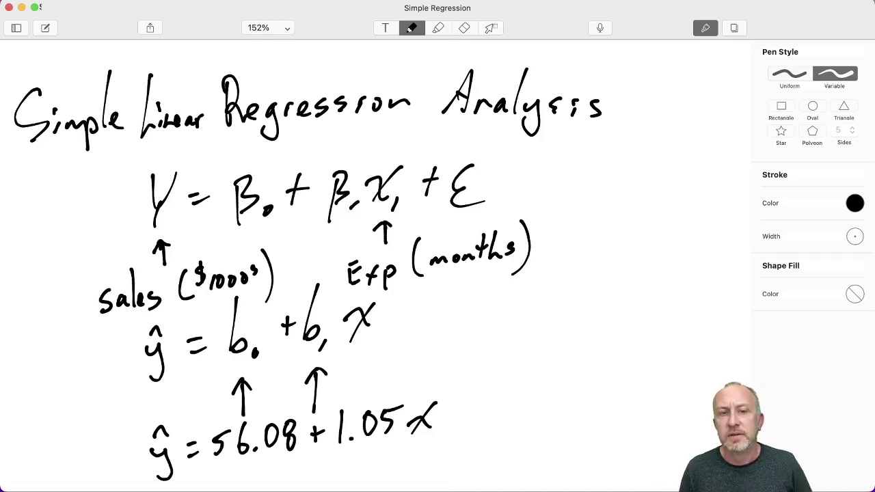
# Switch back to the Excel workbook and review the Intercept and Experience coefficients in N18:N19.
pyautogui.hotkey('ctrl', 'Up')
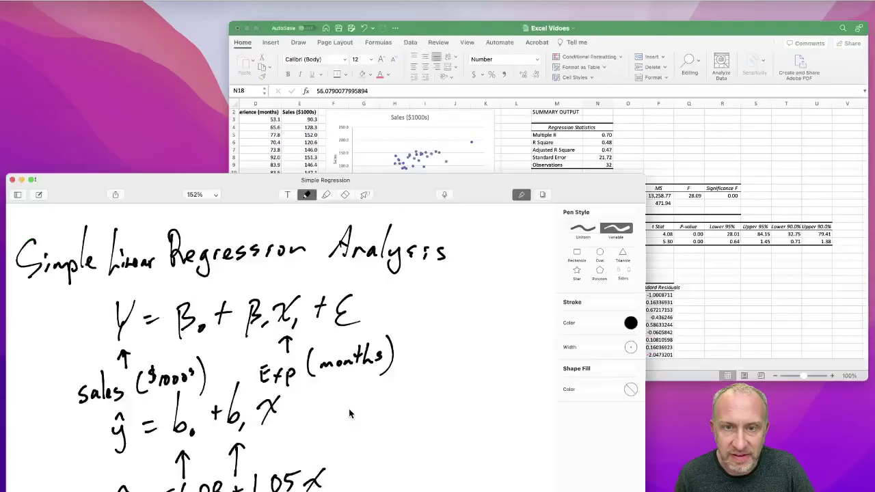
pyautogui.click(674, 200)
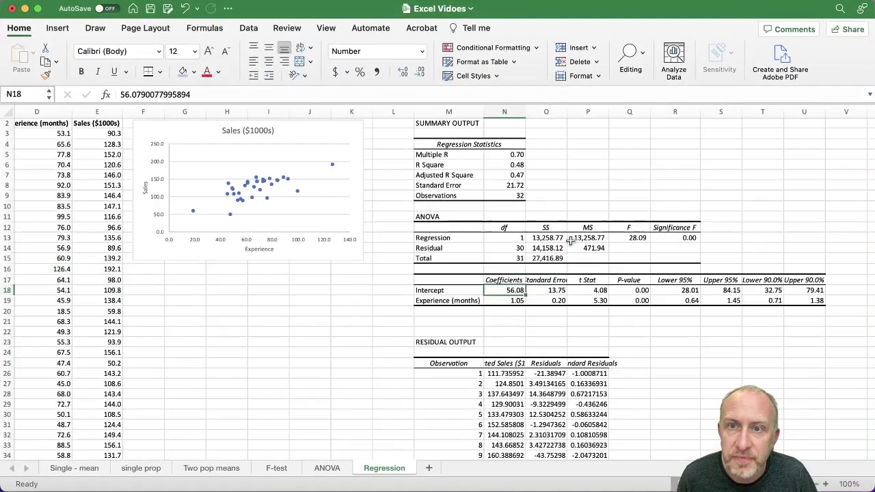
pyautogui.click(513, 300)
pyautogui.moveTo(513, 300); pyautogui.dragTo(510, 291)
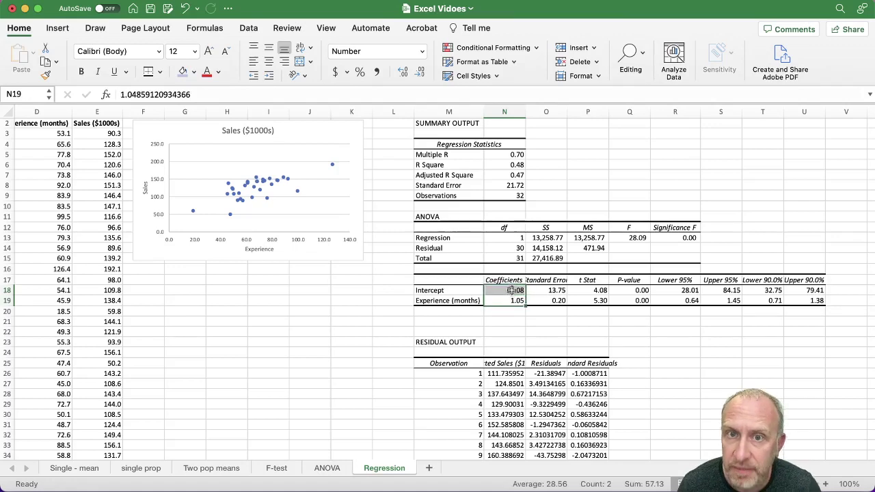
pyautogui.click(509, 291)
pyautogui.click(501, 301)
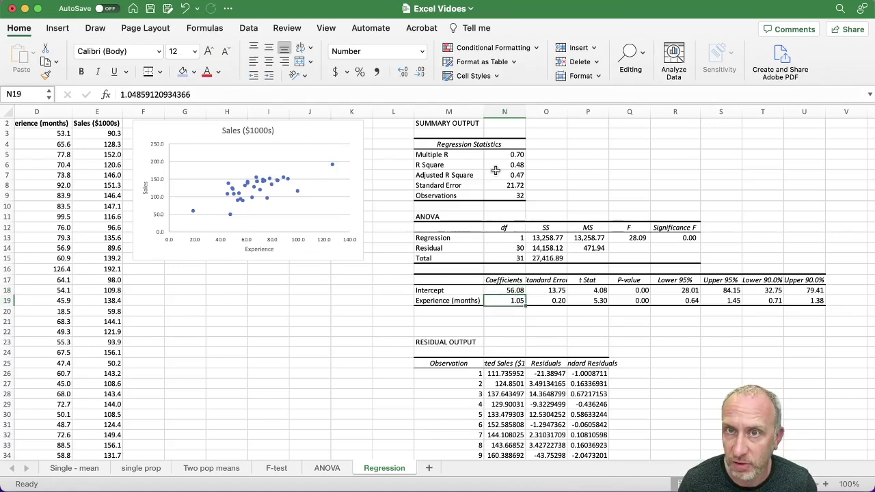
# Autofit columns O through T to their contents so the regression output headings fit.
pyautogui.moveTo(530, 113); pyautogui.dragTo(783, 110)
pyautogui.doubleClick(783, 110)
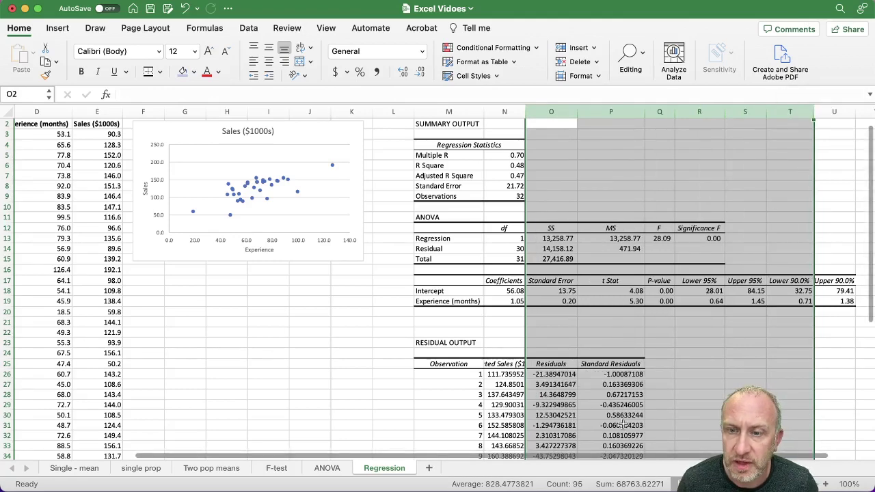
pyautogui.hscroll(3, 616, 401)
pyautogui.hscroll(2, 616, 401)
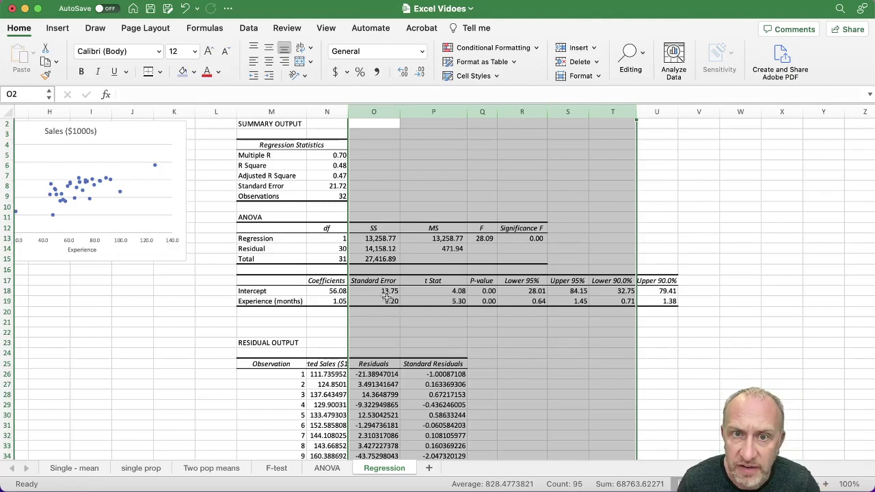
# Examine the standard errors, t statistics, P-values and 95% confidence bounds in the coefficients table.
pyautogui.moveTo(388, 292); pyautogui.dragTo(420, 299)
pyautogui.click(419, 293)
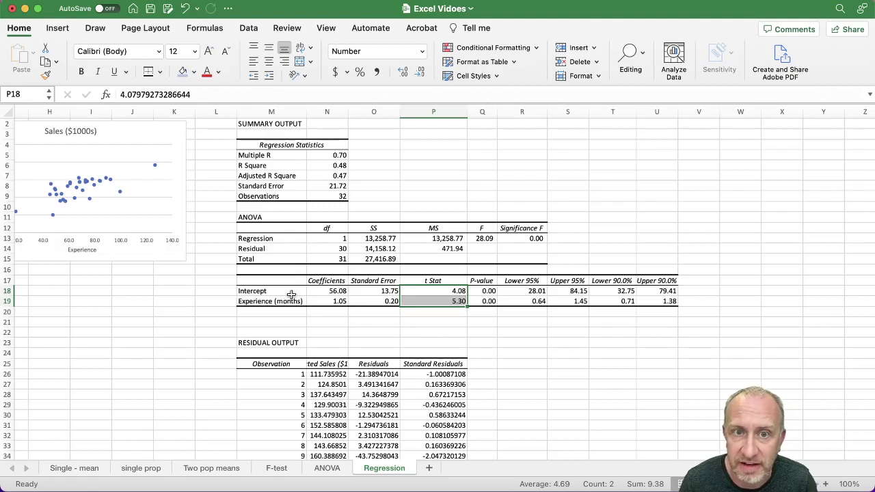
pyautogui.moveTo(476, 292); pyautogui.dragTo(479, 301)
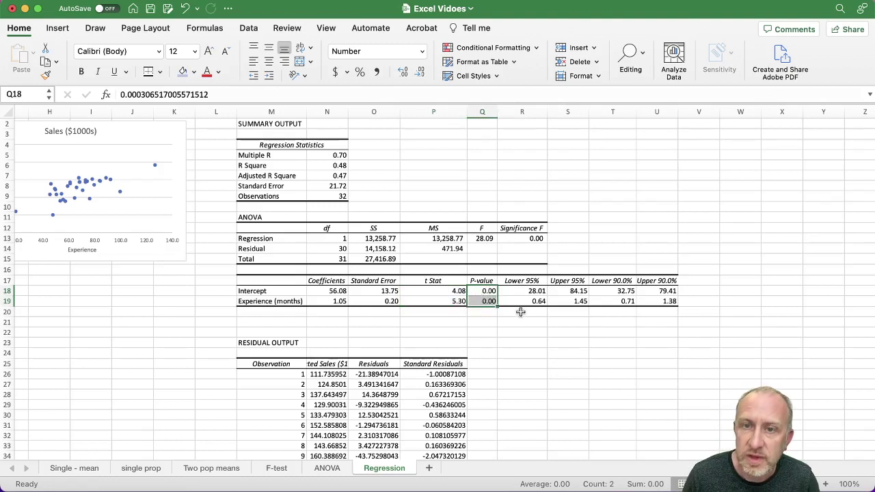
pyautogui.moveTo(523, 282); pyautogui.dragTo(562, 282)
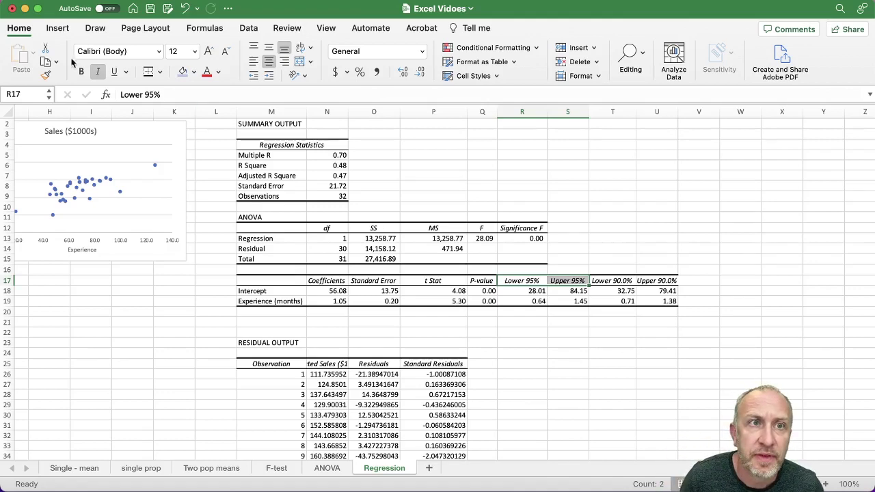
# Review the confidence level setting in the Regression analysis options, and close them without rerunning the analysis.
pyautogui.click(243, 29)
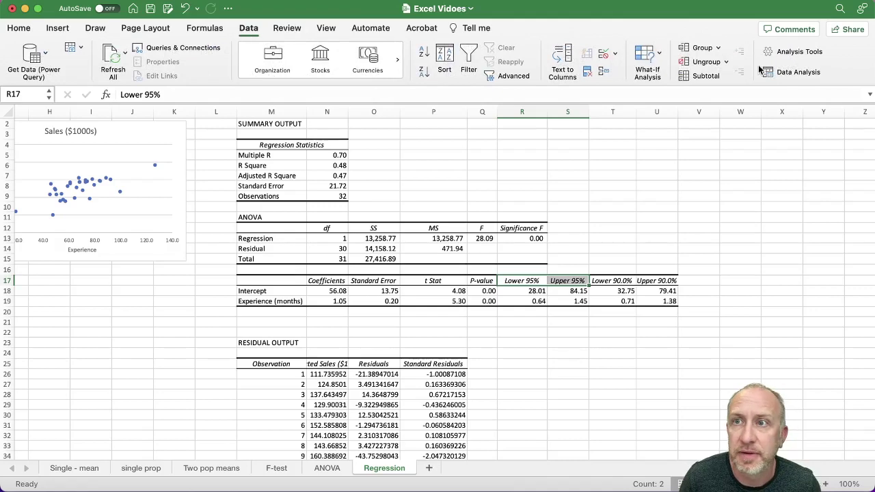
pyautogui.click(793, 71)
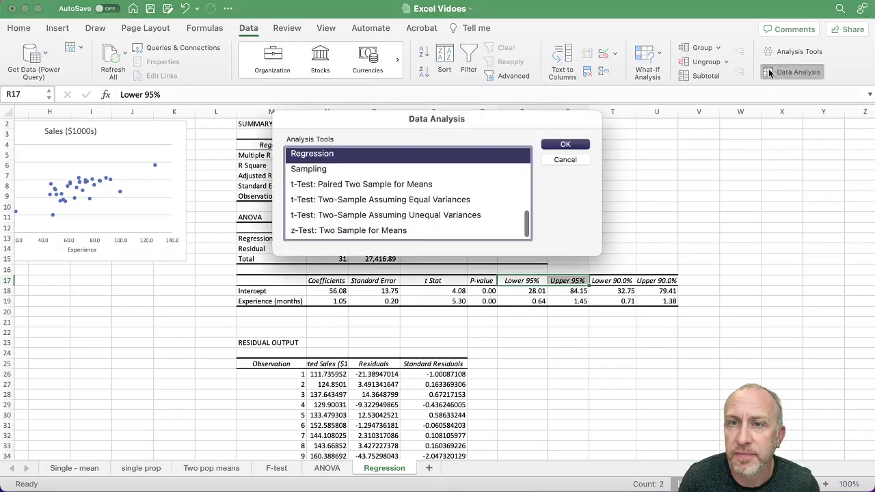
pyautogui.click(560, 145)
pyautogui.click(421, 171)
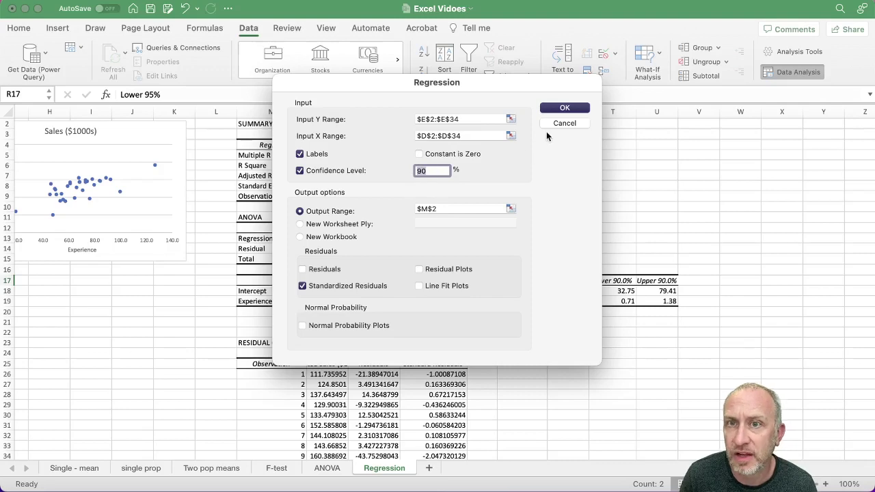
pyautogui.moveTo(551, 89); pyautogui.dragTo(400, 96)
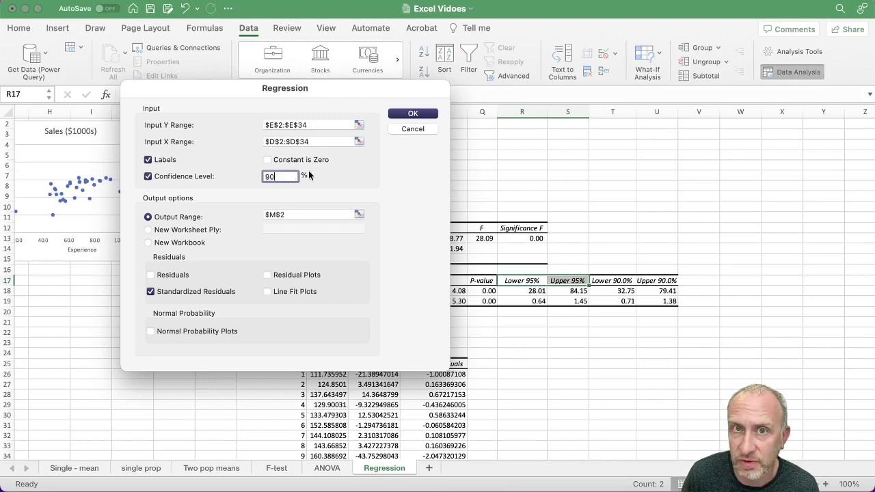
pyautogui.click(411, 129)
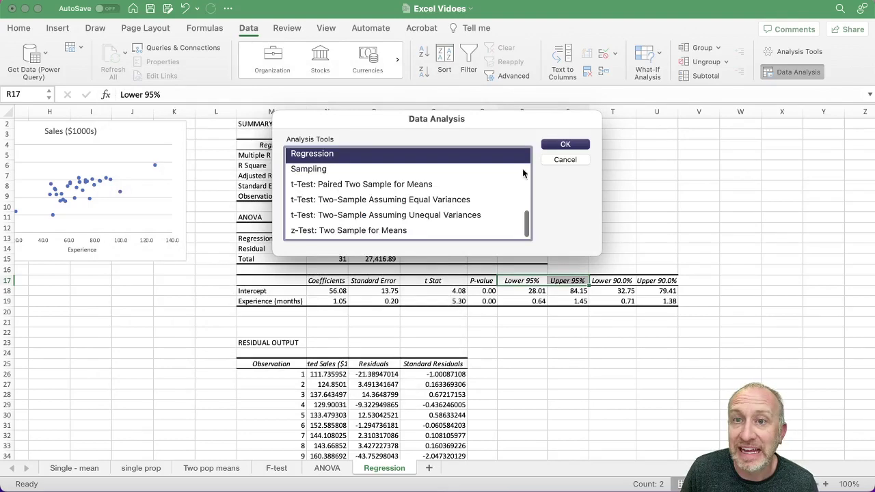
pyautogui.click(563, 160)
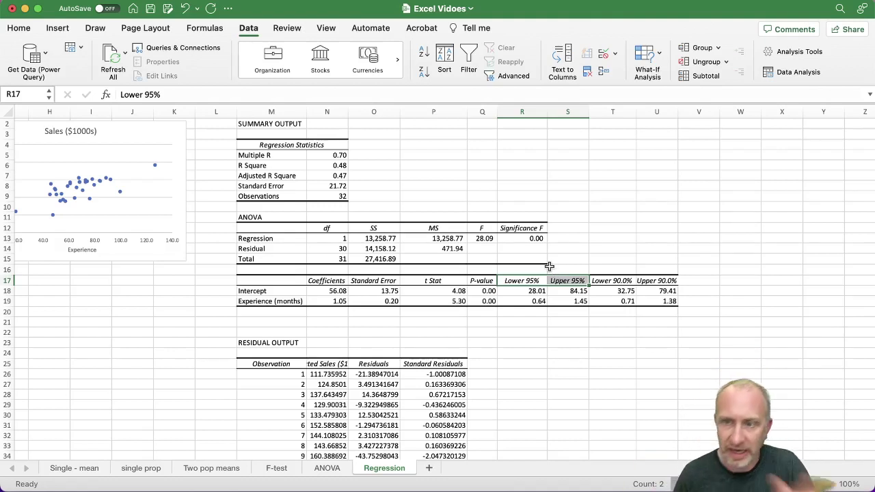
# Examine the R Square value, the Experience P-value and the Experience coefficient in the regression output.
pyautogui.click(567, 320)
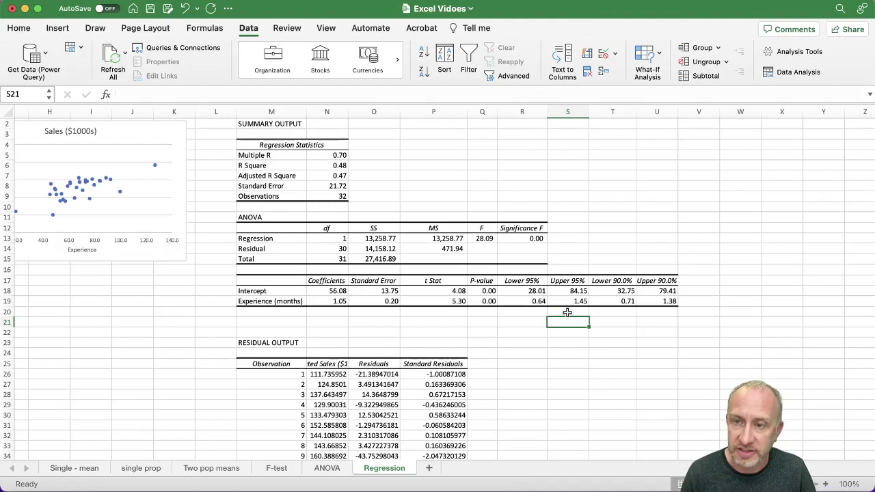
pyautogui.click(335, 166)
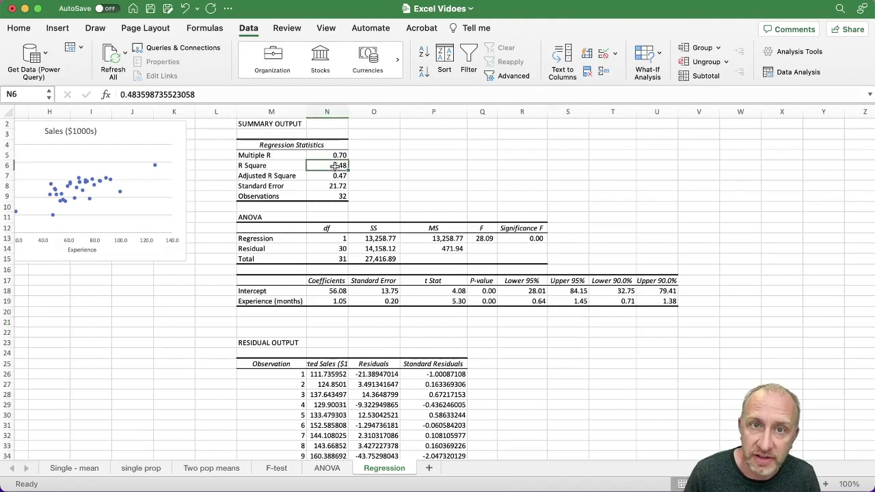
pyautogui.click(488, 303)
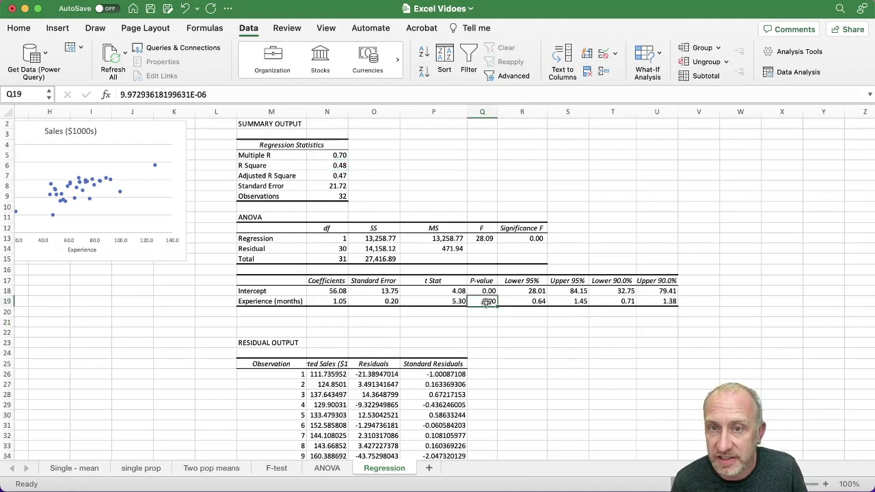
pyautogui.click(336, 301)
pyautogui.moveTo(354, 298); pyautogui.dragTo(345, 291)
pyautogui.click(399, 233)
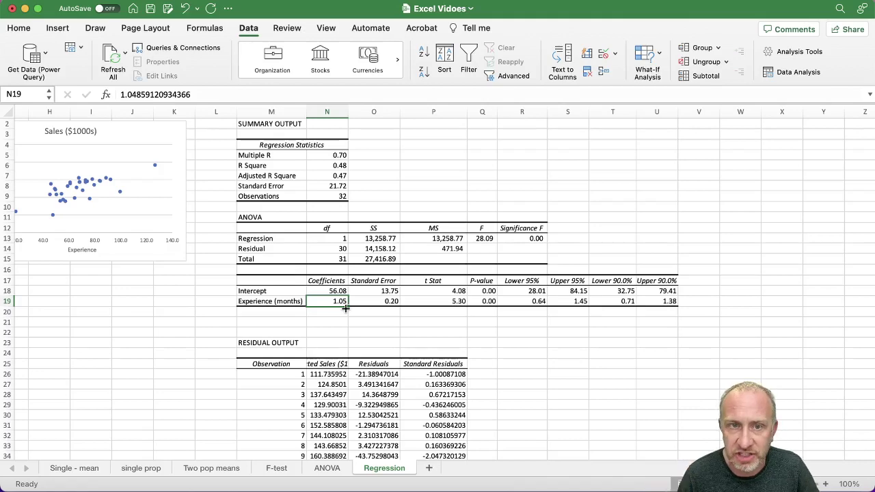
# Compare the Experience (months) coefficient with the units of the Sales ($1000s) column in the source data.
pyautogui.click(286, 301)
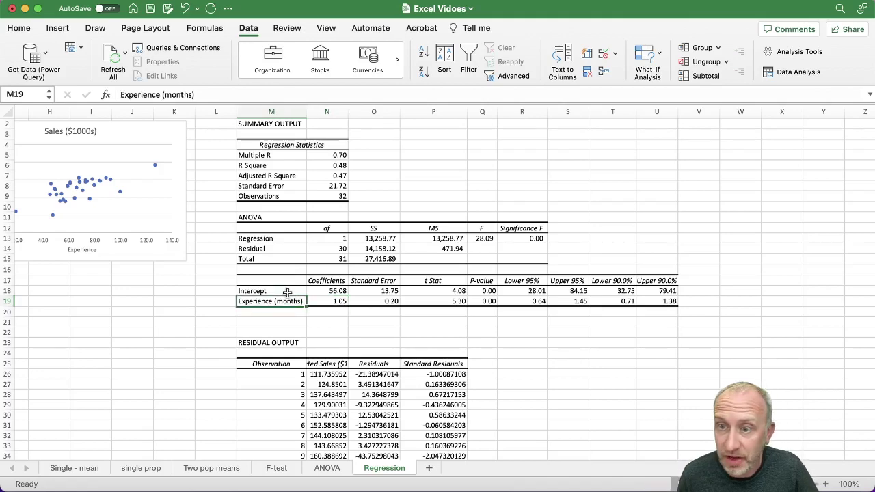
pyautogui.hscroll(-5, 285, 287)
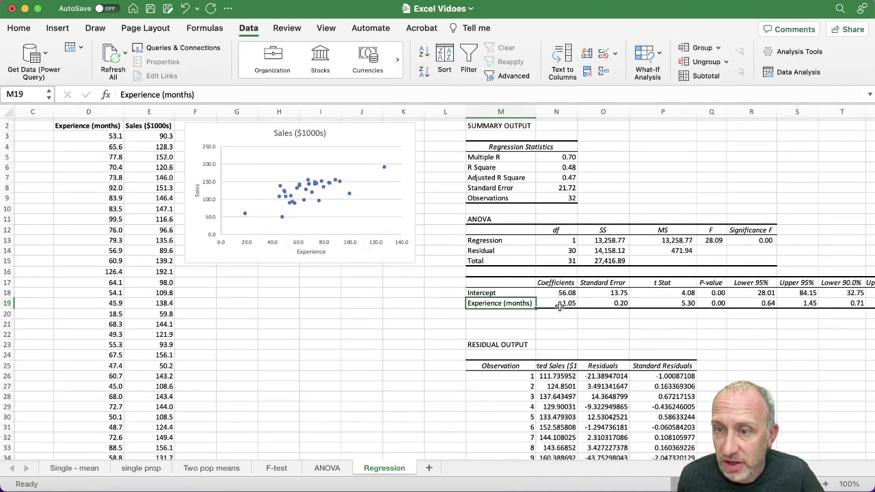
pyautogui.click(559, 304)
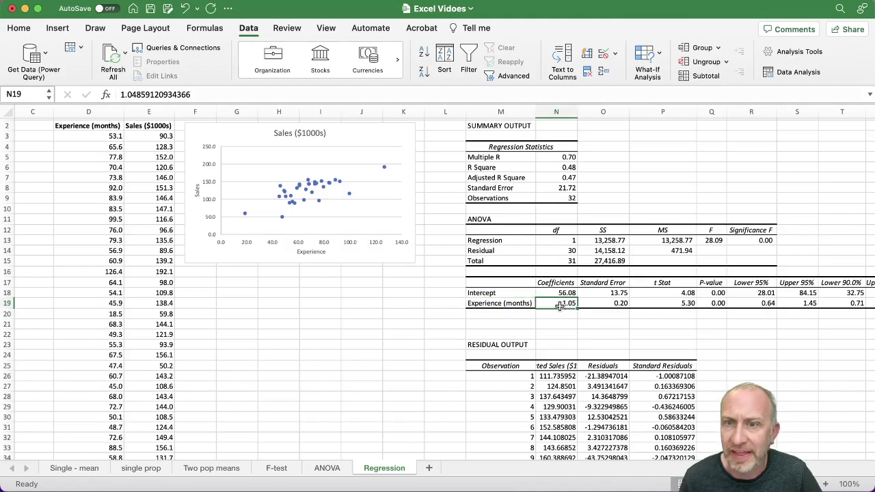
pyautogui.click(148, 128)
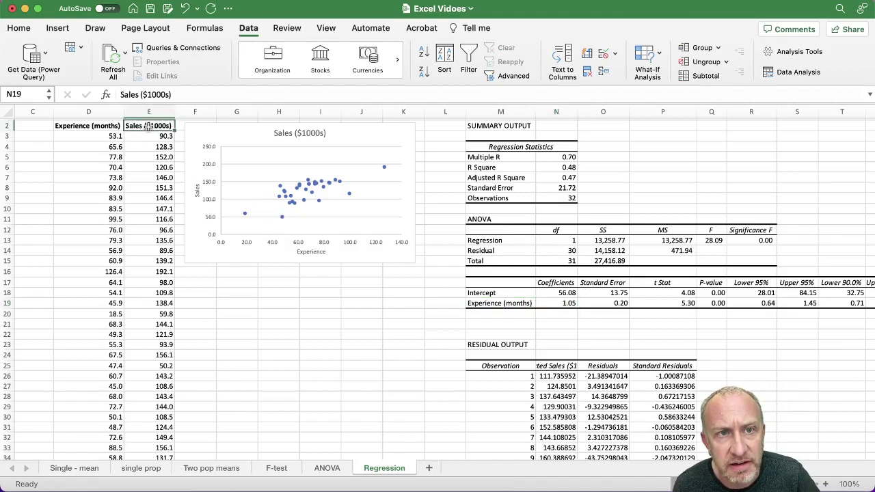
pyautogui.click(559, 304)
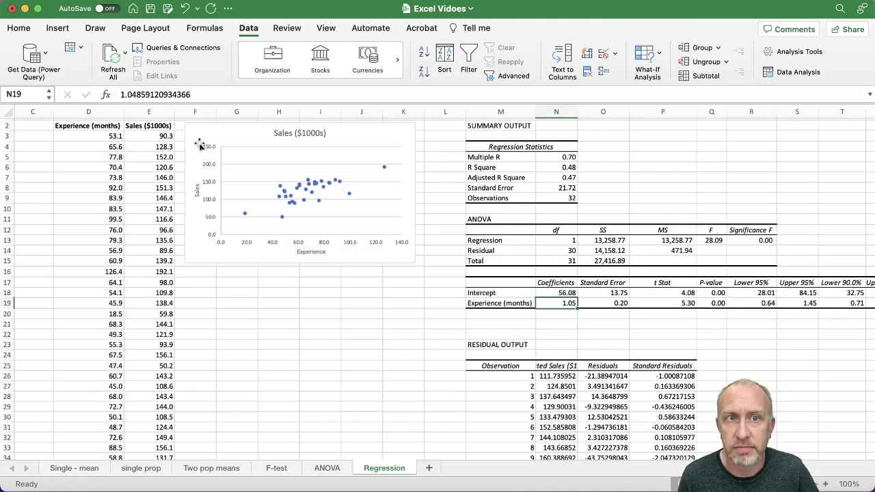
pyautogui.click(147, 126)
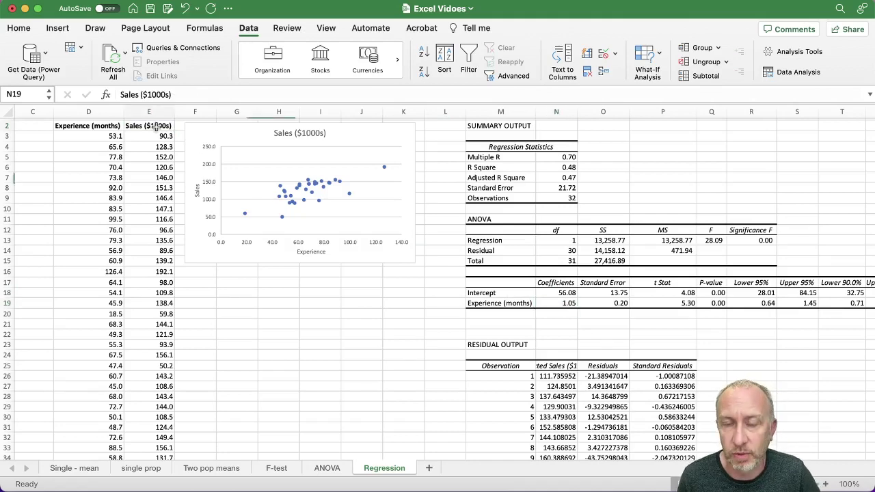
# Examine the Experience coefficient, its 95% and 90% confidence bounds, and its P-value alongside the ANOVA table.
pyautogui.click(558, 303)
pyautogui.hscroll(6, 555, 300)
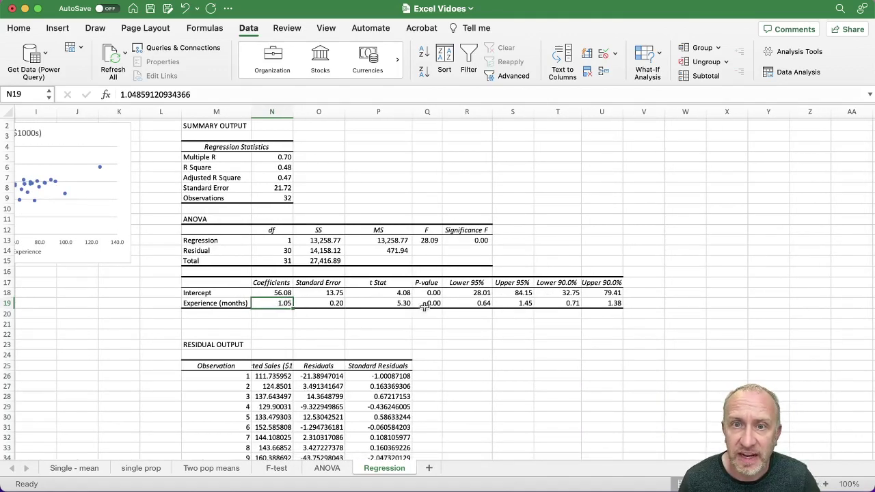
pyautogui.moveTo(470, 303); pyautogui.dragTo(620, 304)
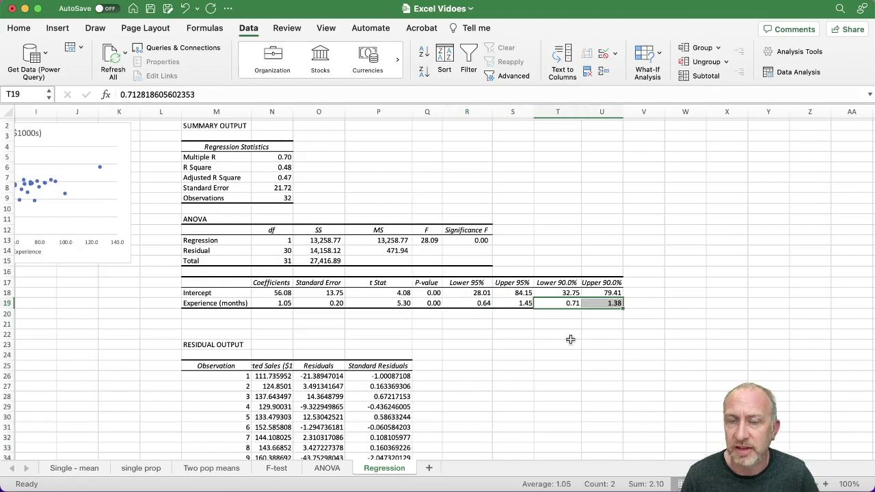
pyautogui.click(435, 304)
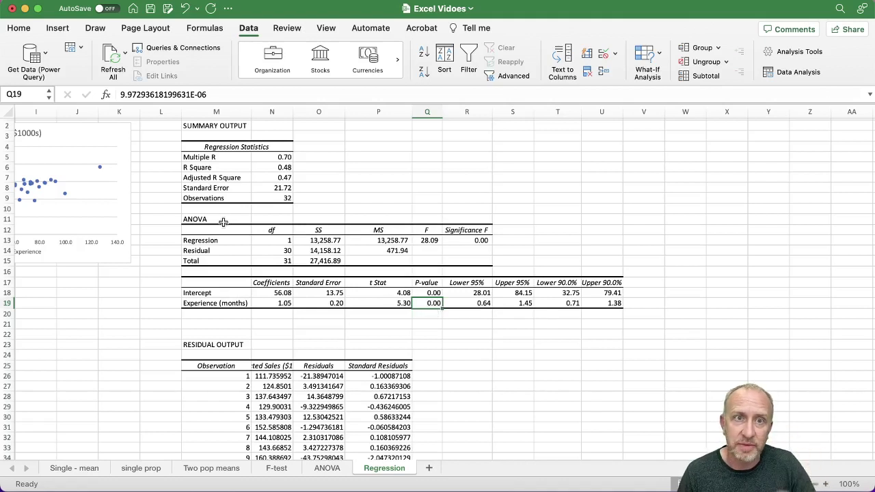
pyautogui.moveTo(223, 220); pyautogui.dragTo(461, 265)
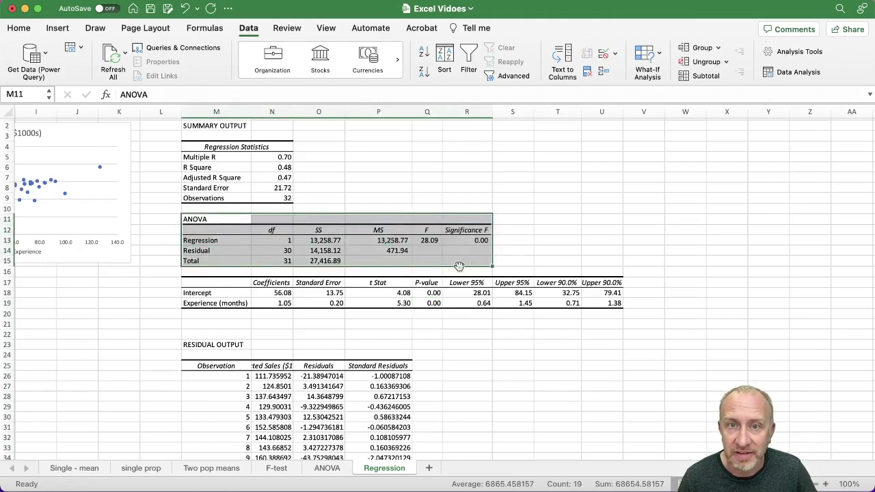
pyautogui.click(428, 304)
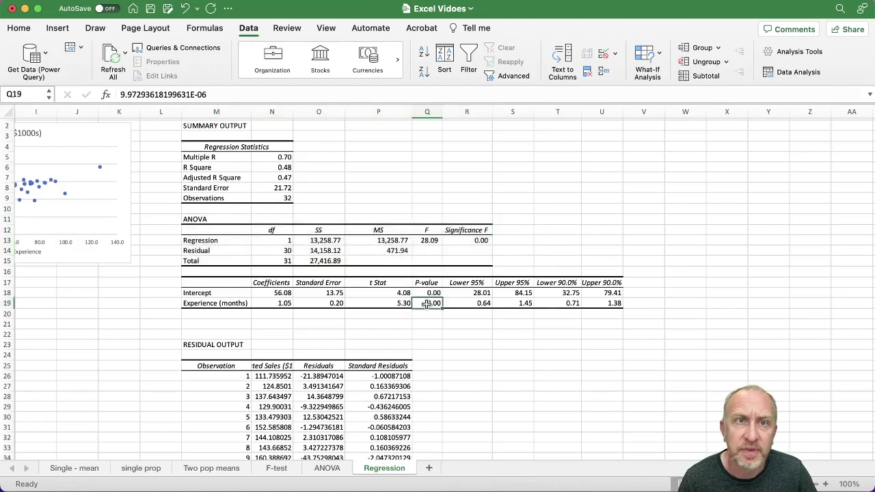
# Show the Experience (months) P-value to 15 decimal places in the coefficients table.
pyautogui.click(20, 28)
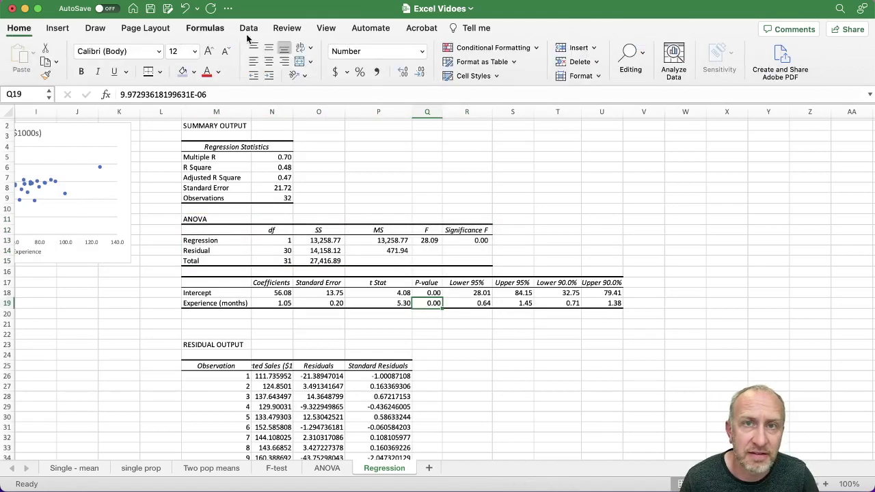
pyautogui.click(403, 72)
pyautogui.click(403, 72)
pyautogui.click(402, 71)
pyautogui.click(403, 72)
pyautogui.click(403, 72)
pyautogui.click(403, 72)
pyautogui.click(402, 72)
pyautogui.click(403, 72)
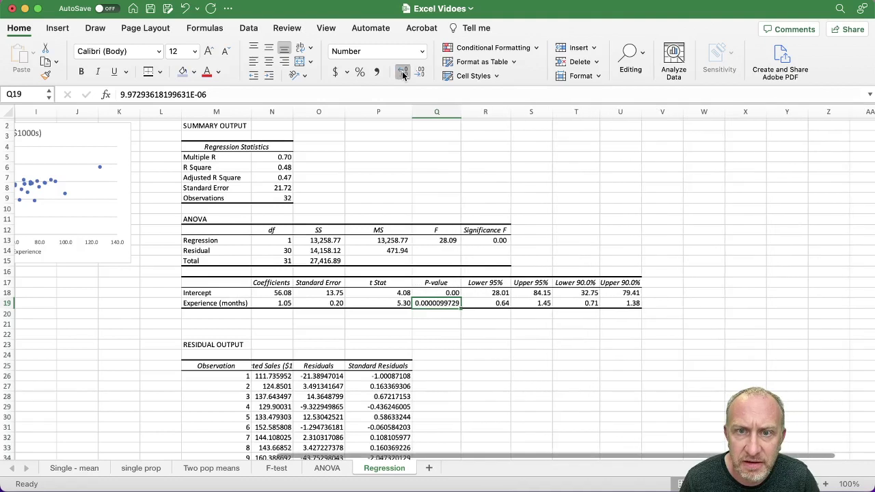
pyautogui.click(402, 72)
pyautogui.click(403, 72)
pyautogui.click(403, 72)
pyautogui.click(403, 71)
pyautogui.click(402, 72)
# Show the Significance F value in the ANOVA table to 16 decimal places.
pyautogui.click(503, 240)
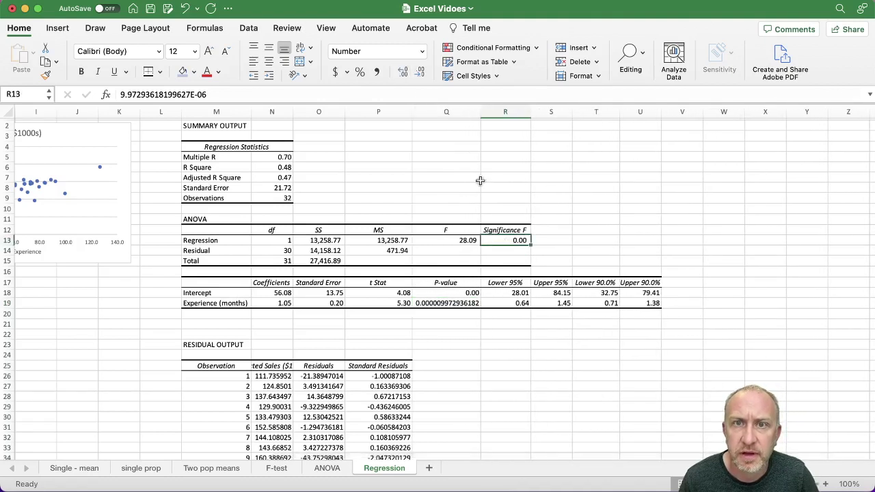
pyautogui.click(403, 72)
pyautogui.click(403, 72)
pyautogui.click(403, 72)
pyautogui.click(403, 72)
pyautogui.click(402, 71)
pyautogui.click(403, 72)
pyautogui.click(403, 72)
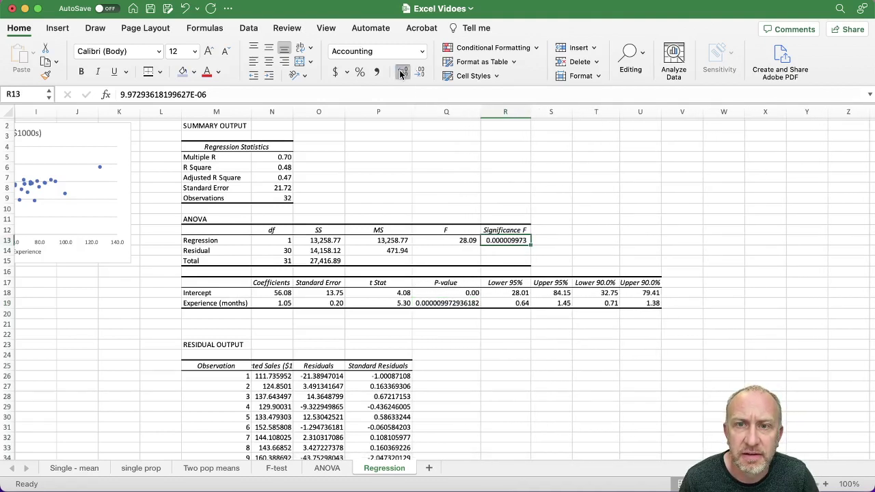
pyautogui.click(402, 72)
pyautogui.click(402, 72)
pyautogui.click(403, 72)
pyautogui.click(403, 72)
pyautogui.click(403, 72)
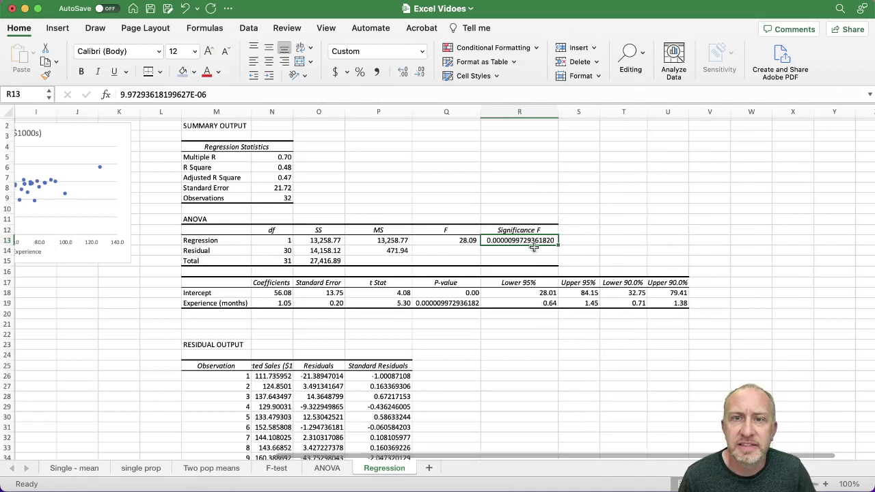
# Extend the Experience P-value to 16 decimal places and compare it with the ANOVA table.
pyautogui.click(455, 304)
pyautogui.click(475, 333)
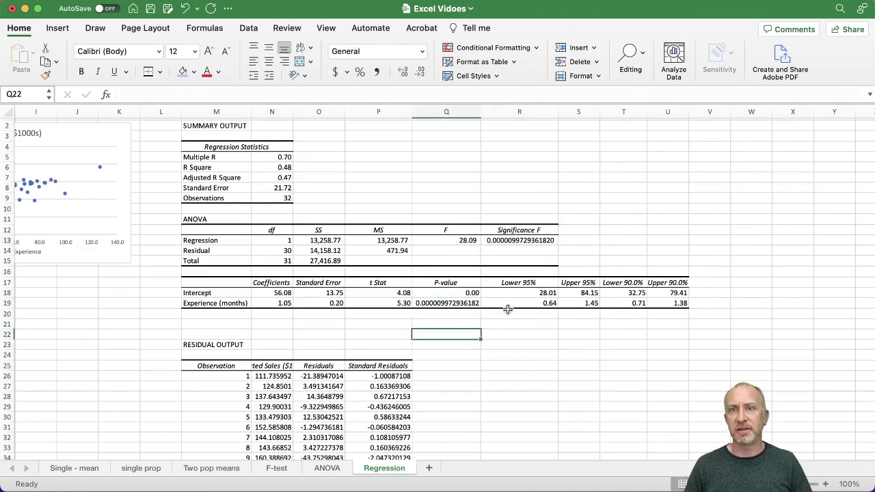
pyautogui.click(455, 303)
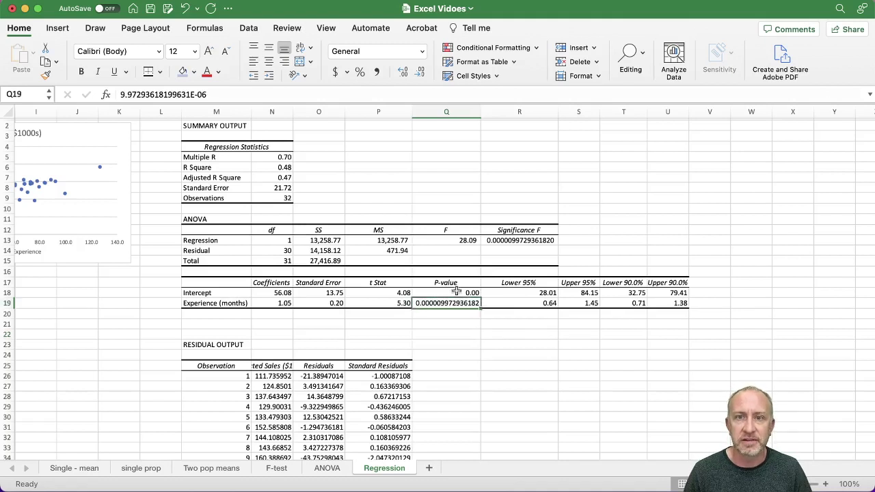
pyautogui.click(404, 72)
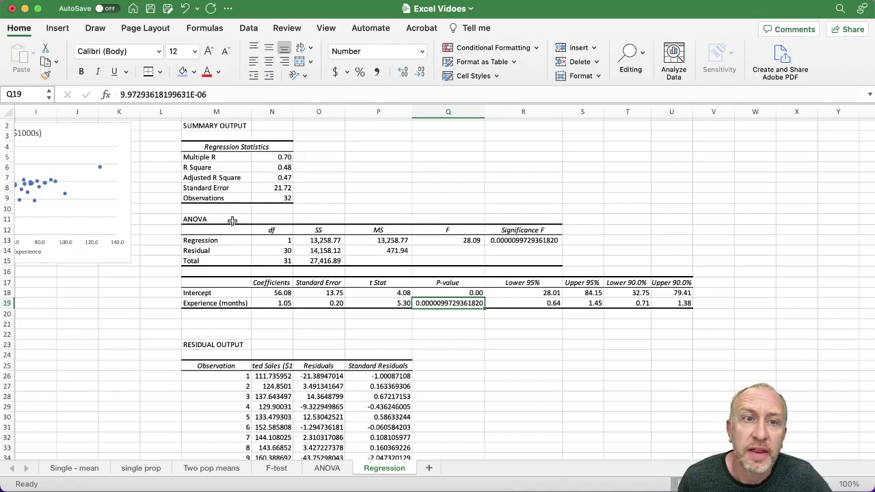
pyautogui.moveTo(232, 220); pyautogui.dragTo(528, 258)
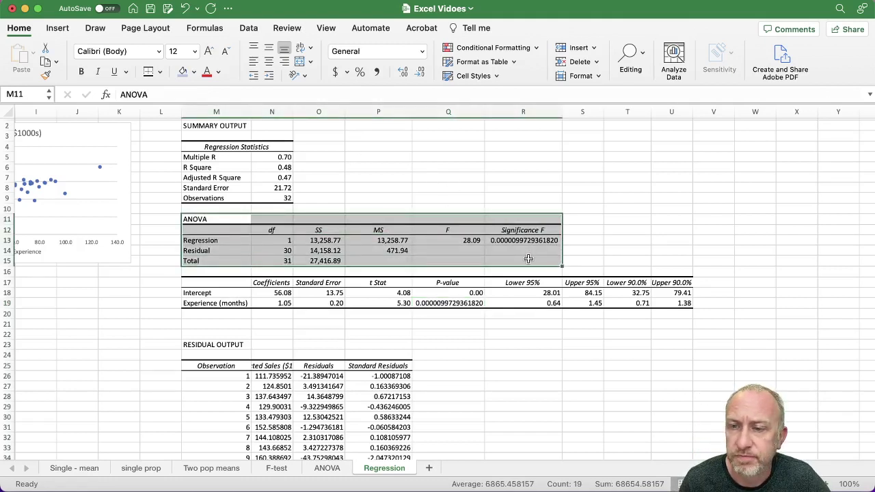
# Reduce the Experience (months) P-value back to two decimal places.
pyautogui.click(476, 303)
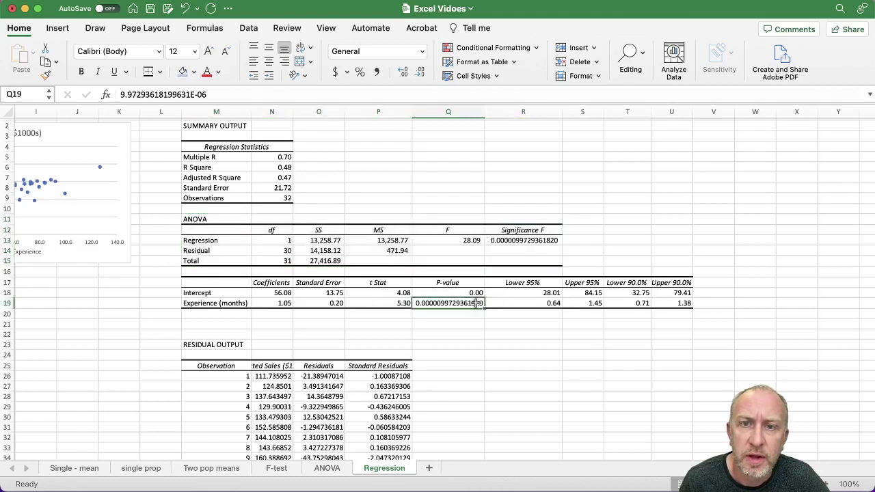
pyautogui.click(420, 74)
pyautogui.click(420, 73)
pyautogui.click(420, 74)
pyautogui.click(420, 73)
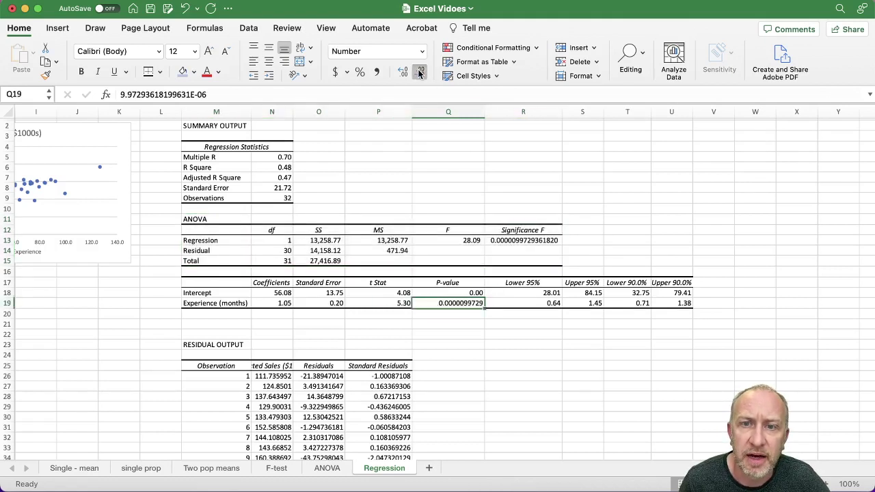
pyautogui.click(420, 73)
pyautogui.click(420, 73)
pyautogui.click(420, 74)
pyautogui.click(420, 73)
pyautogui.click(420, 73)
pyautogui.click(419, 73)
pyautogui.click(420, 73)
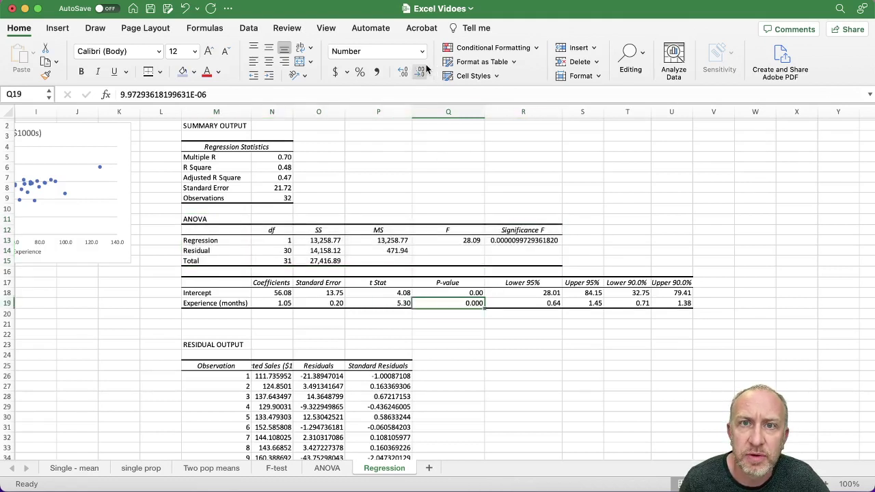
pyautogui.click(424, 70)
# Reduce the Significance F value in the ANOVA table back to two decimal places.
pyautogui.click(499, 240)
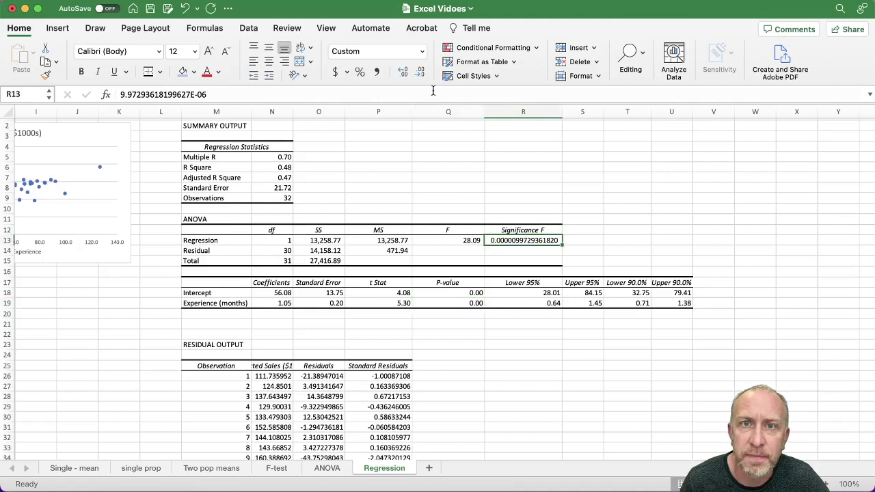
pyautogui.click(421, 73)
pyautogui.click(421, 73)
pyautogui.click(421, 73)
pyautogui.click(422, 73)
pyautogui.click(421, 73)
pyautogui.click(421, 73)
pyautogui.click(421, 73)
pyautogui.click(421, 73)
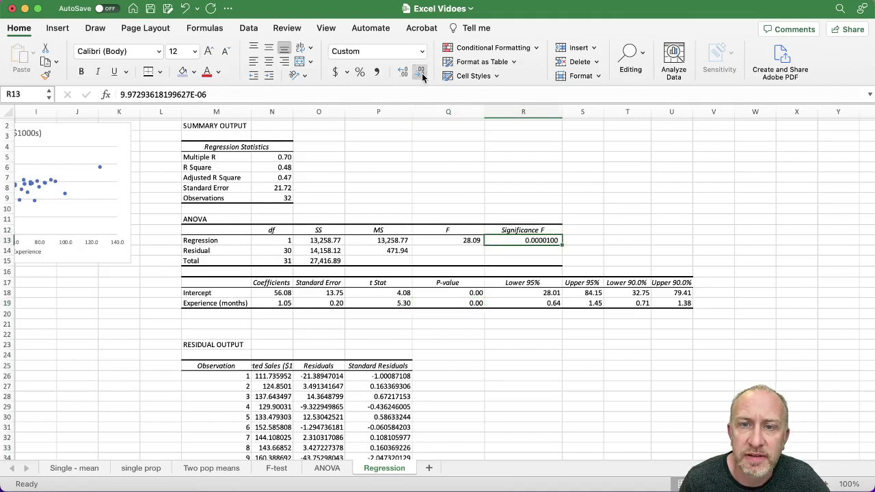
pyautogui.click(421, 73)
pyautogui.click(421, 73)
pyautogui.click(421, 73)
pyautogui.click(421, 73)
pyautogui.click(421, 73)
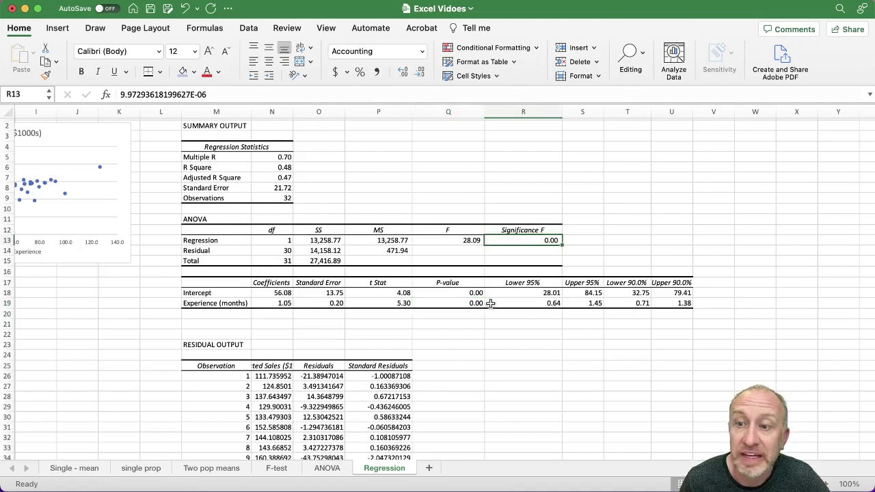
# Examine the residual output and its Predicted Sales ($1000s) column, and relate them to the sales and experience scatter chart.
pyautogui.scroll(-8, 486, 303)
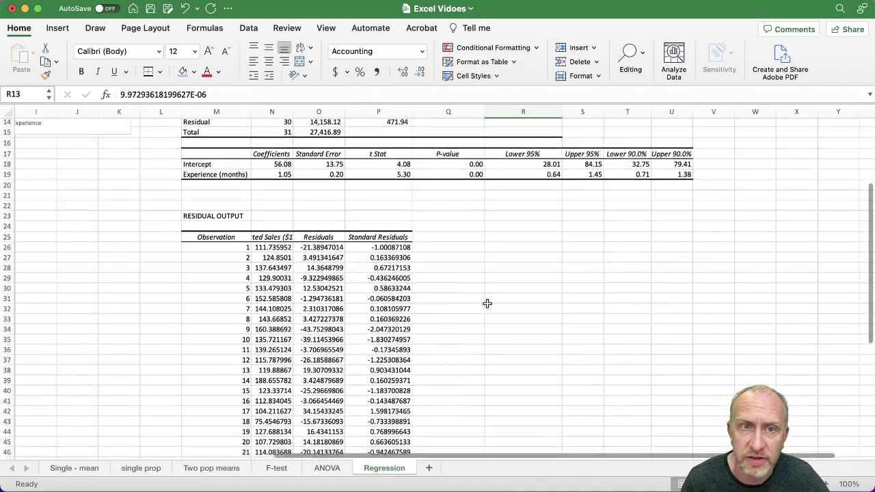
pyautogui.click(206, 171)
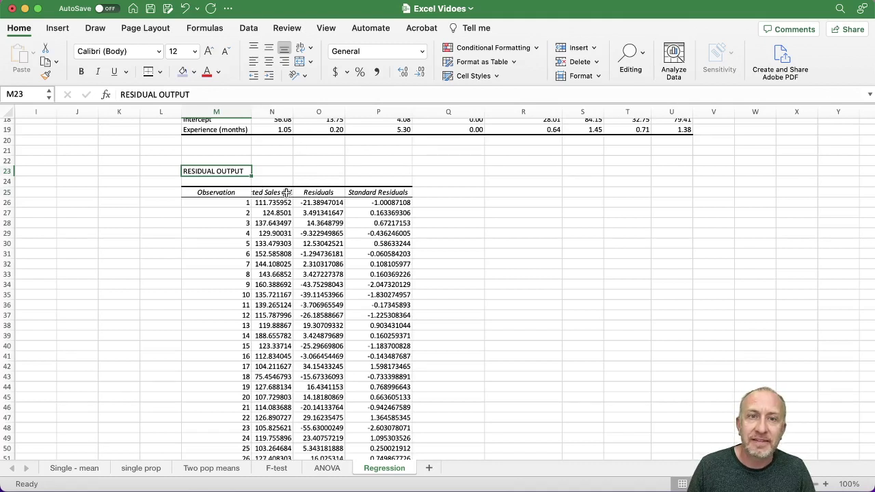
pyautogui.click(287, 192)
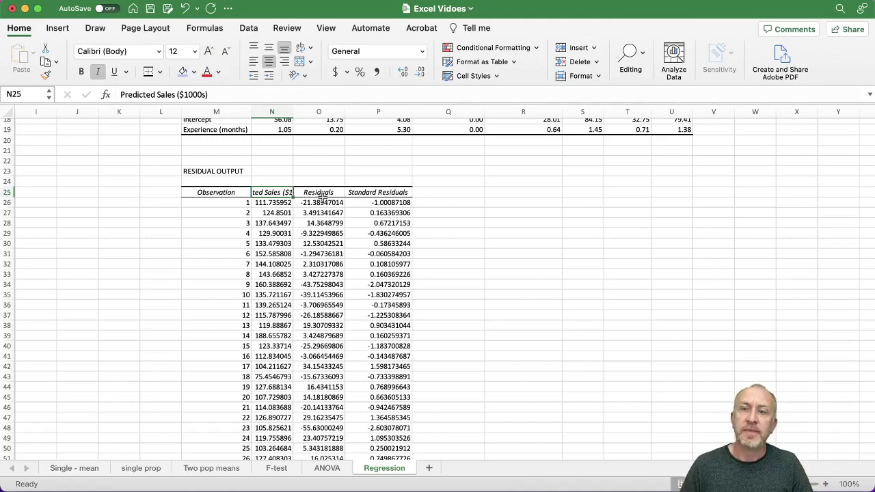
pyautogui.scroll(6, 344, 187)
pyautogui.hscroll(-8, 345, 186)
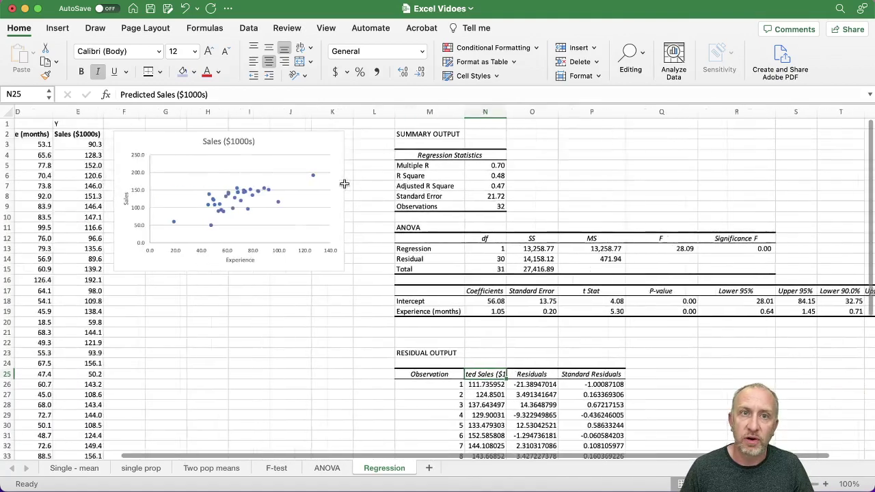
pyautogui.click(332, 149)
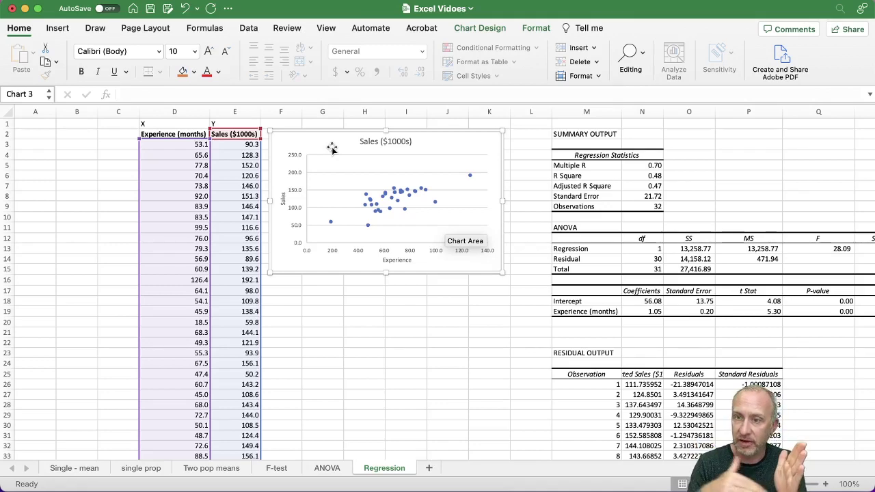
# Widen column N to fit the full Predicted Sales ($1000s) heading in the residual output.
pyautogui.hscroll(8, 332, 149)
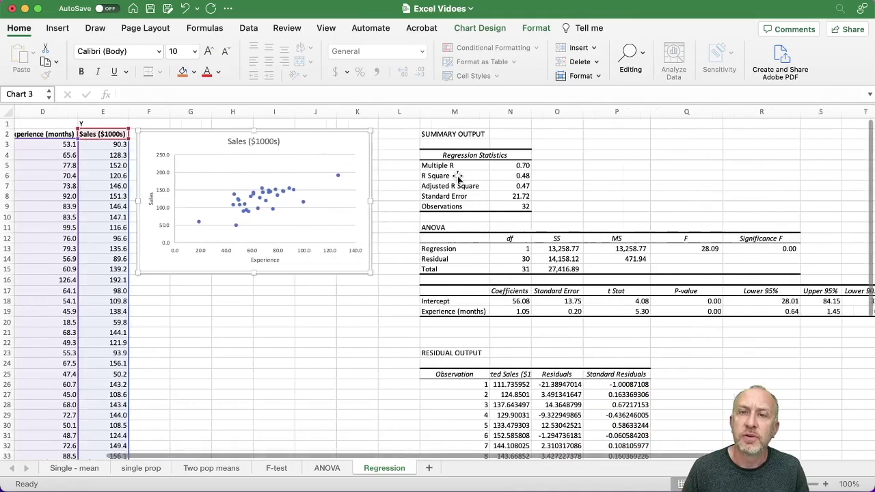
pyautogui.scroll(-5, 332, 205)
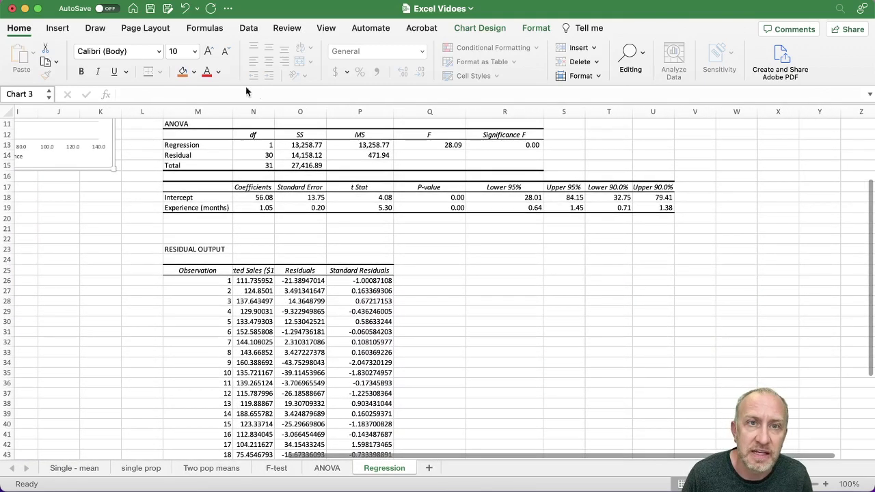
pyautogui.doubleClick(274, 111)
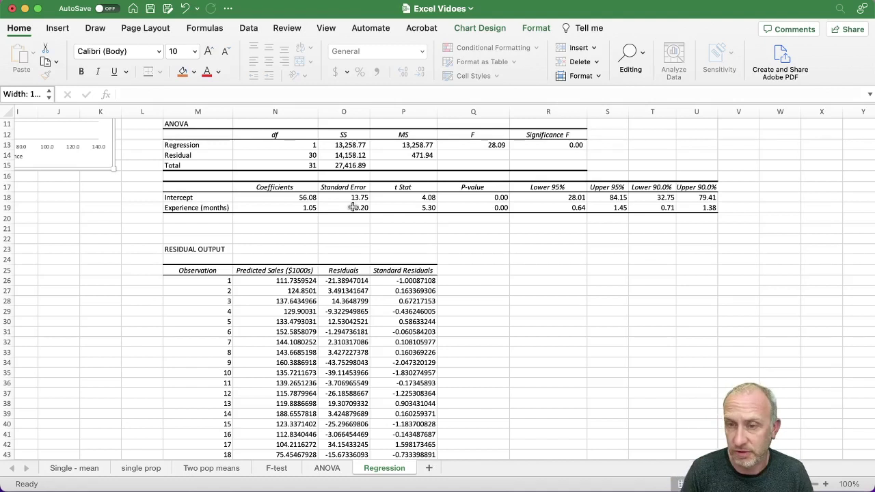
# Insert a scatter chart of Standard Residuals against Predicted Sales ($1000s), and place it beside the residual output table.
pyautogui.click(276, 270)
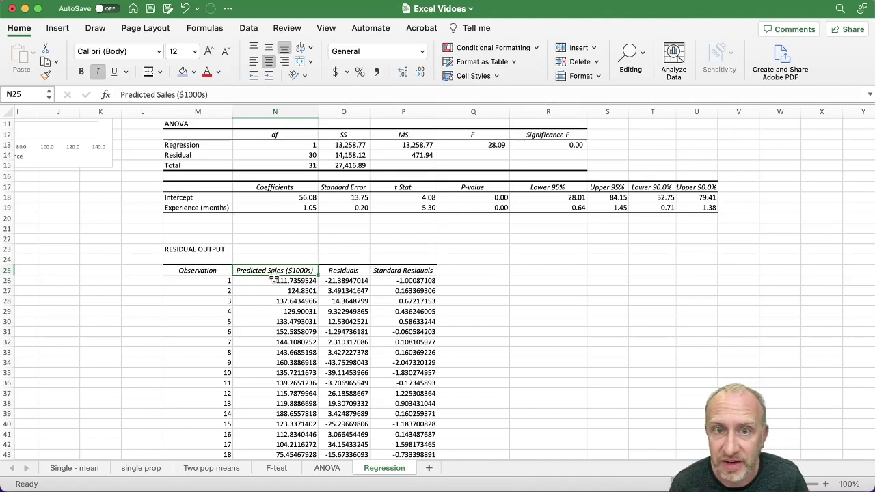
pyautogui.click(382, 271)
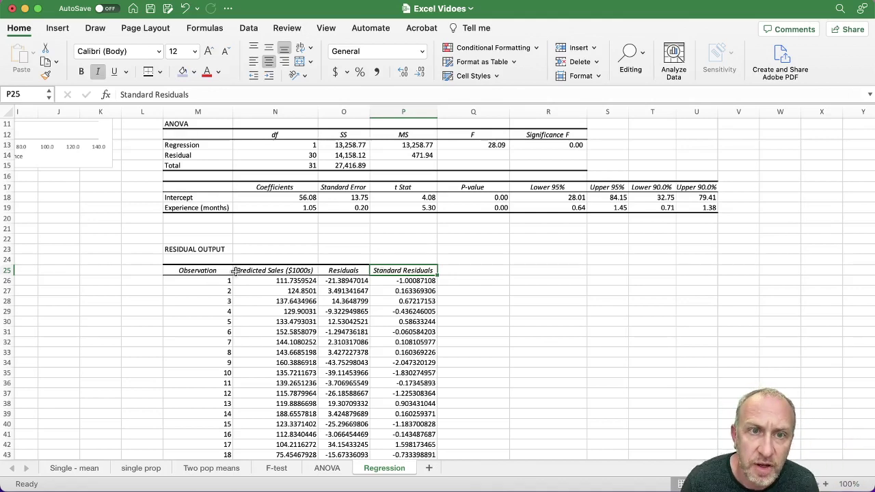
pyautogui.moveTo(235, 271); pyautogui.dragTo(282, 402)
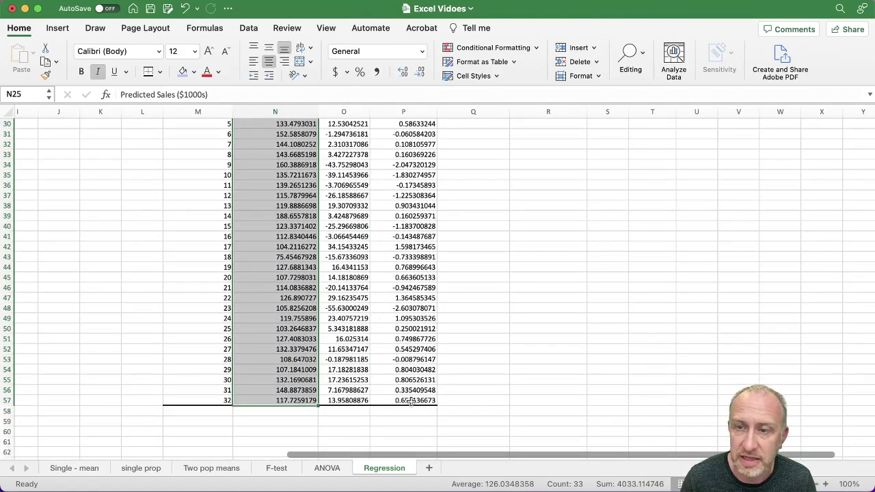
pyautogui.moveTo(411, 402); pyautogui.dragTo(393, 135)
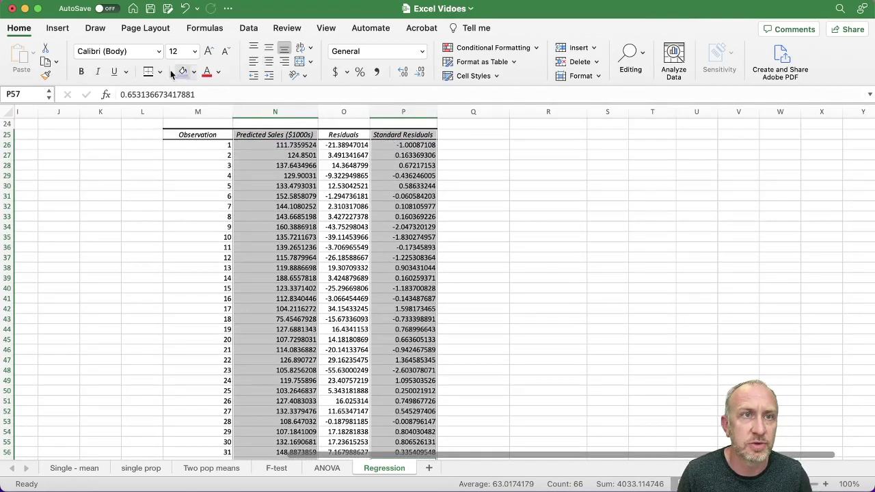
pyautogui.click(58, 28)
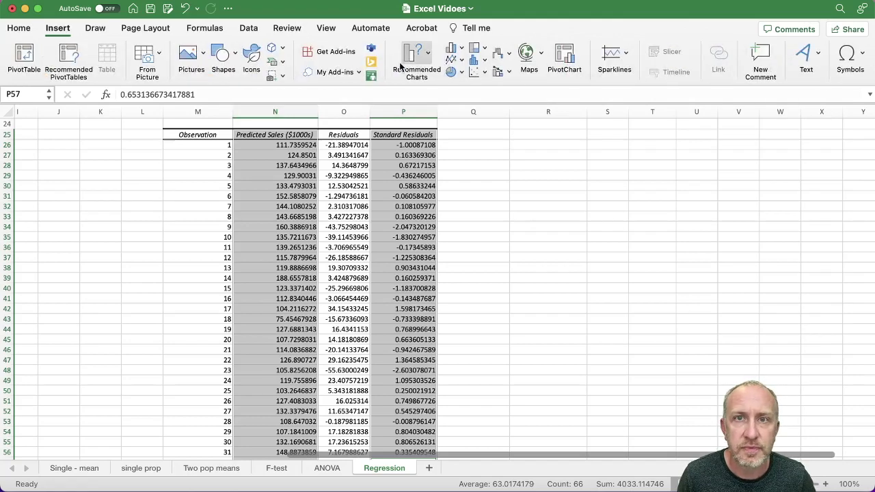
pyautogui.click(473, 76)
pyautogui.click(500, 124)
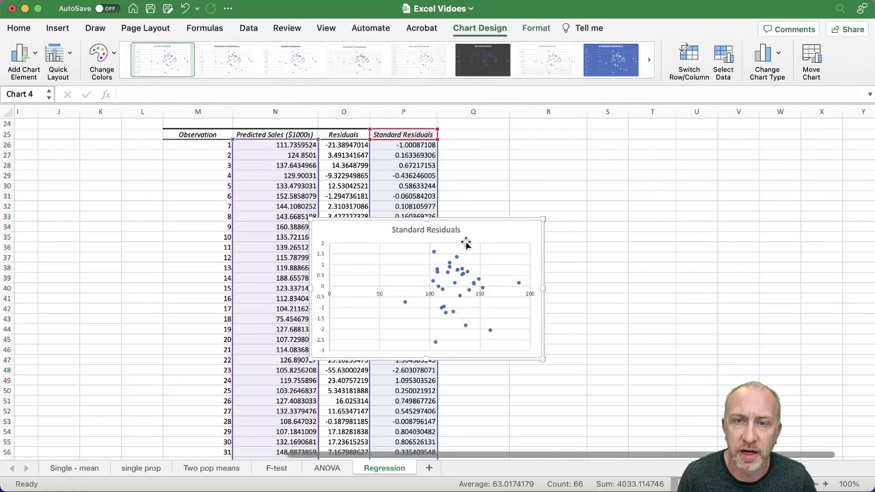
pyautogui.moveTo(482, 234); pyautogui.dragTo(616, 132)
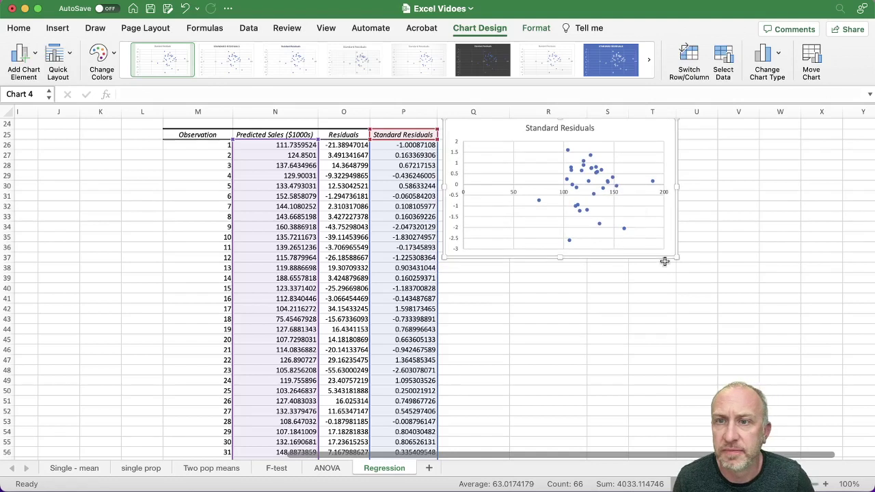
# Enlarge the Standard Residuals scatter chart and inspect its lowest outlying points.
pyautogui.moveTo(676, 256); pyautogui.dragTo(788, 334)
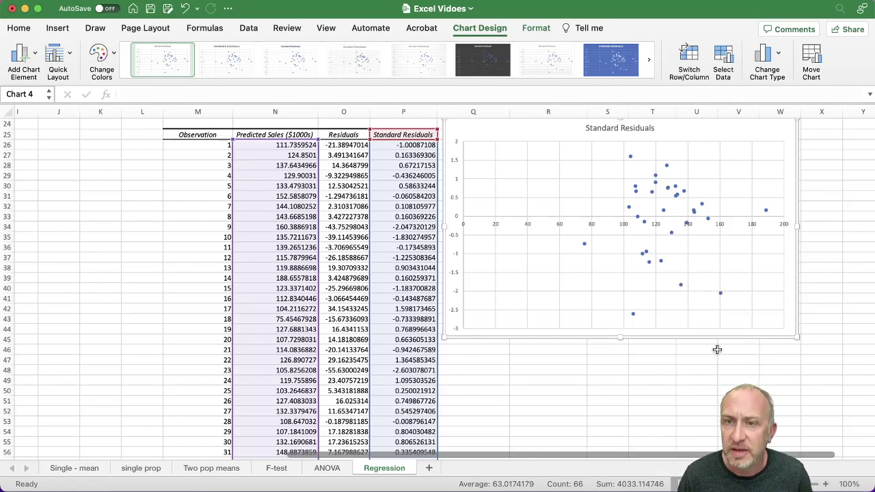
pyautogui.click(633, 314)
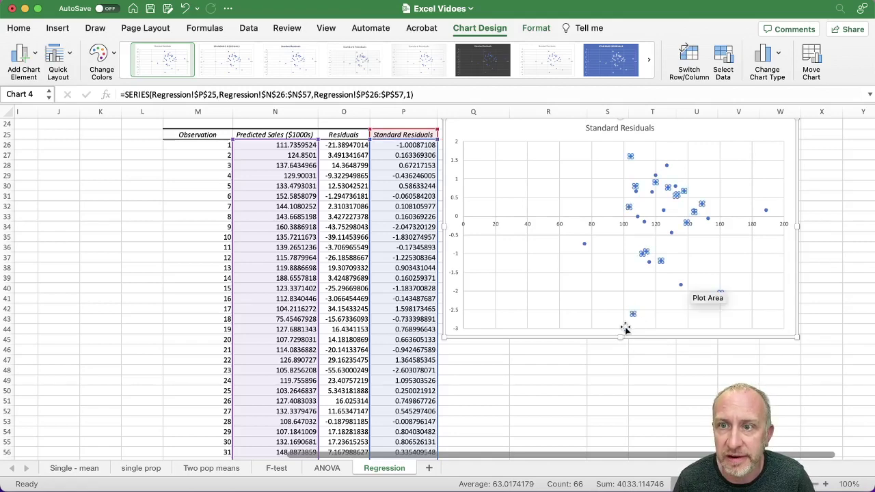
pyautogui.click(725, 299)
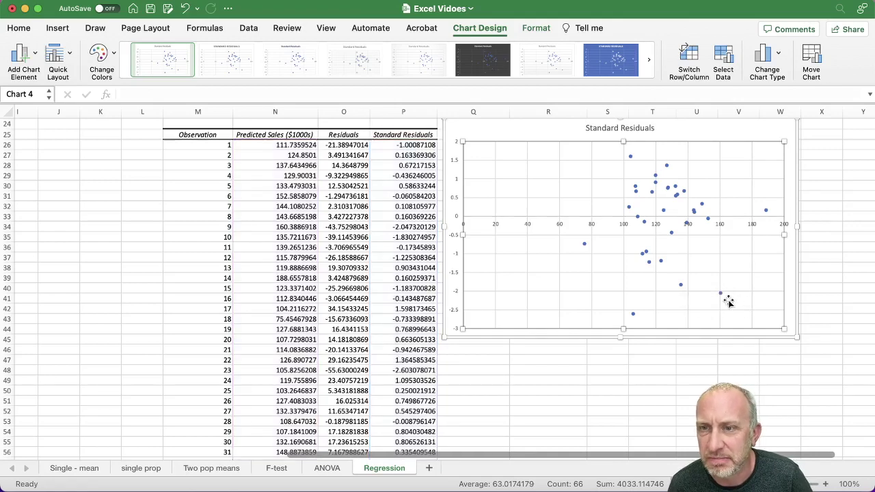
pyautogui.click(722, 294)
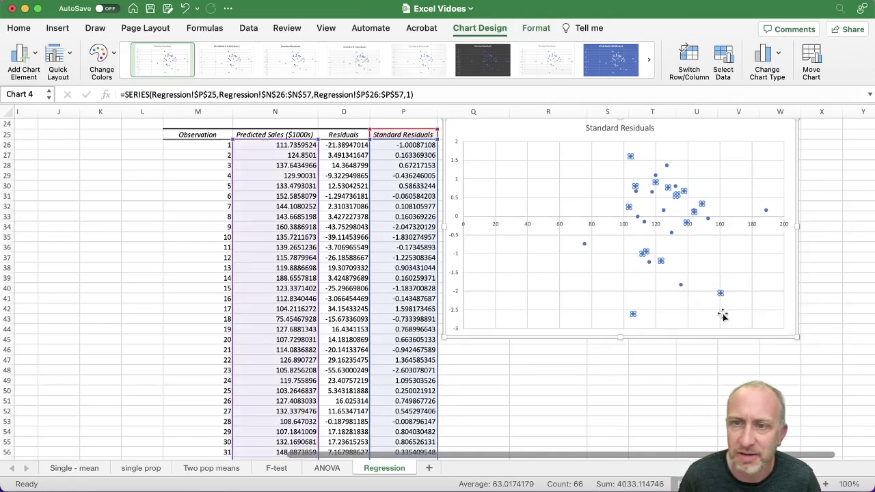
pyautogui.moveTo(721, 293)
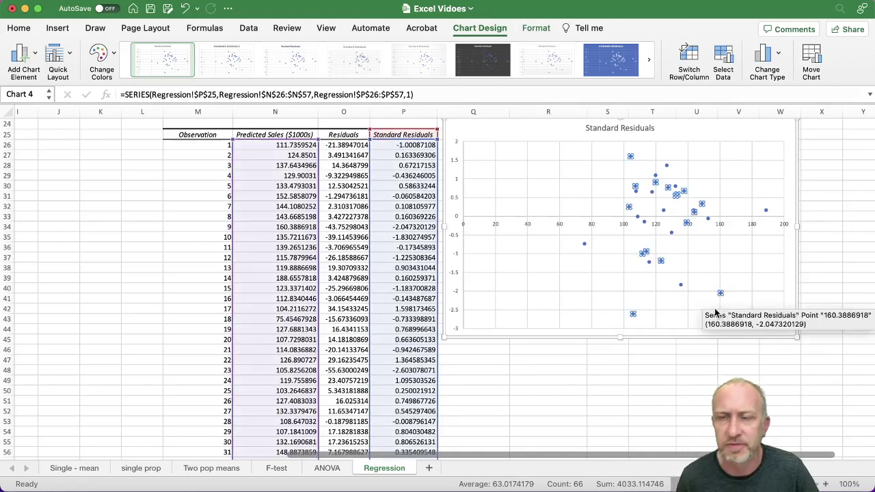
pyautogui.click(613, 350)
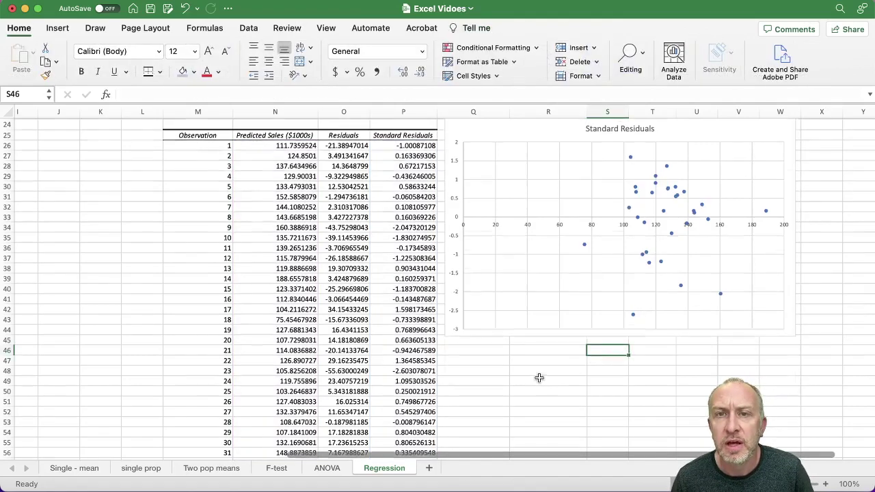
# Review the coefficient, P-value and 95% confidence limits for Experience (months) in the regression output.
pyautogui.scroll(8, 539, 377)
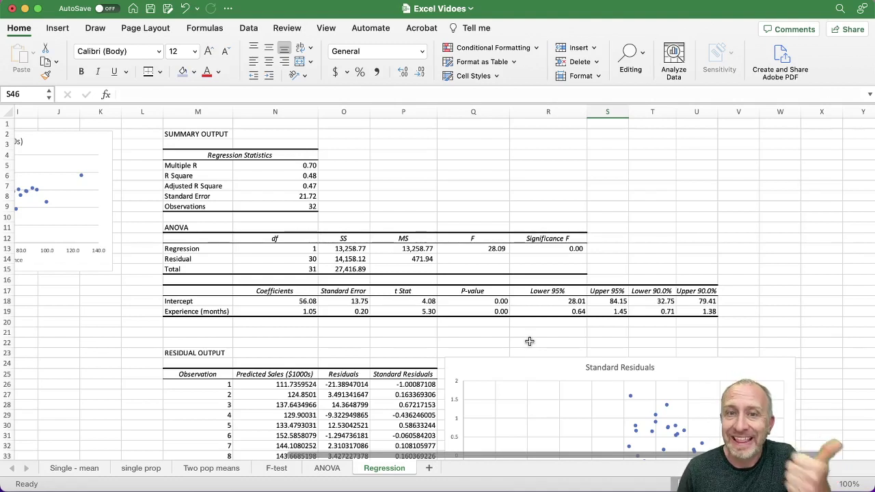
pyautogui.click(292, 312)
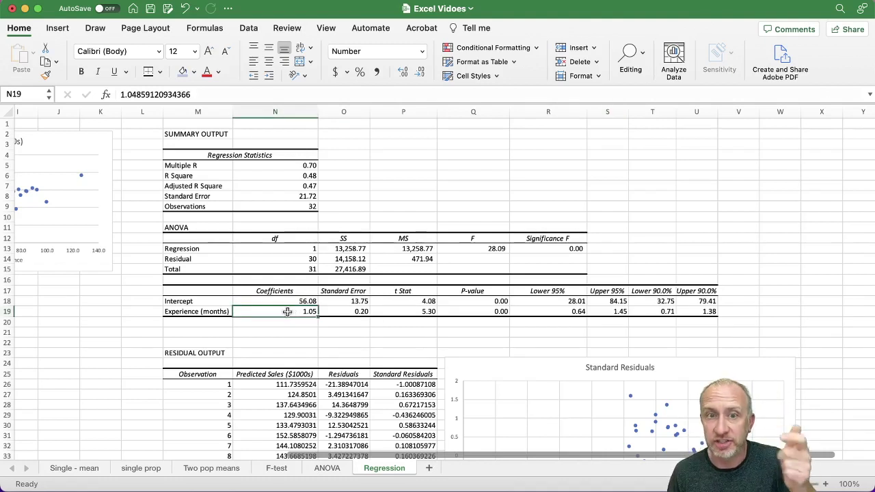
pyautogui.click(473, 313)
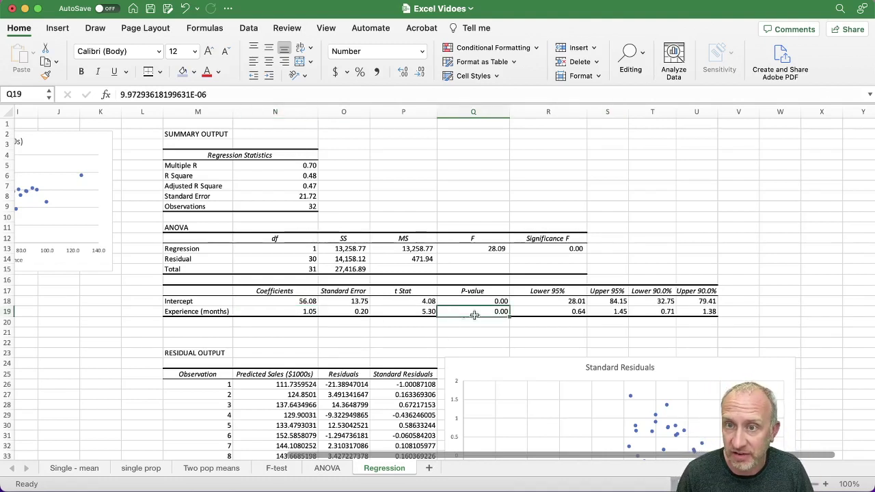
pyautogui.moveTo(565, 314); pyautogui.dragTo(605, 312)
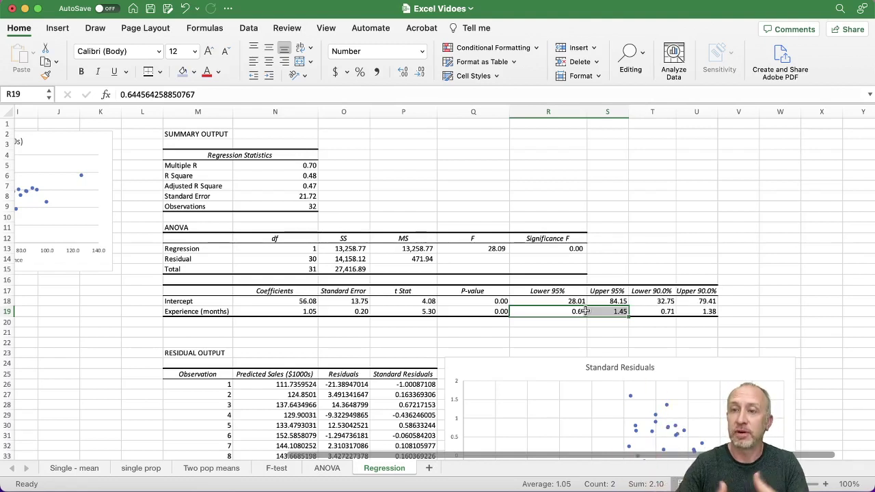
pyautogui.click(312, 333)
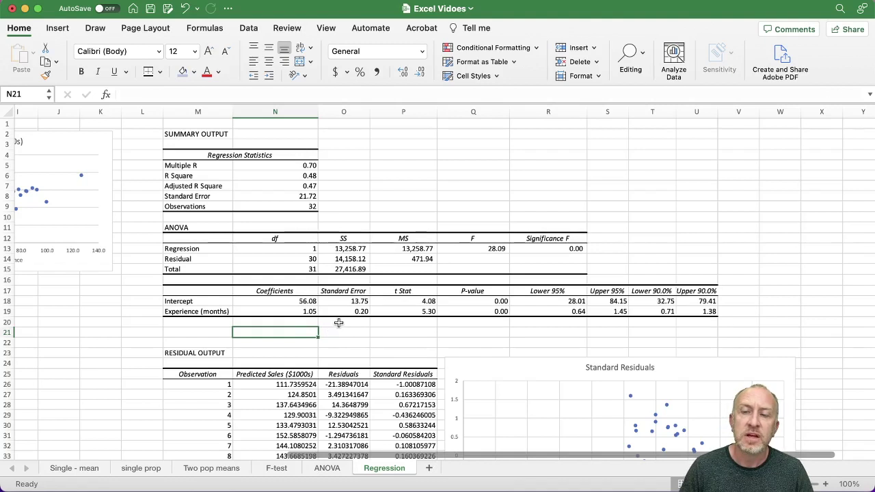
pyautogui.click(338, 323)
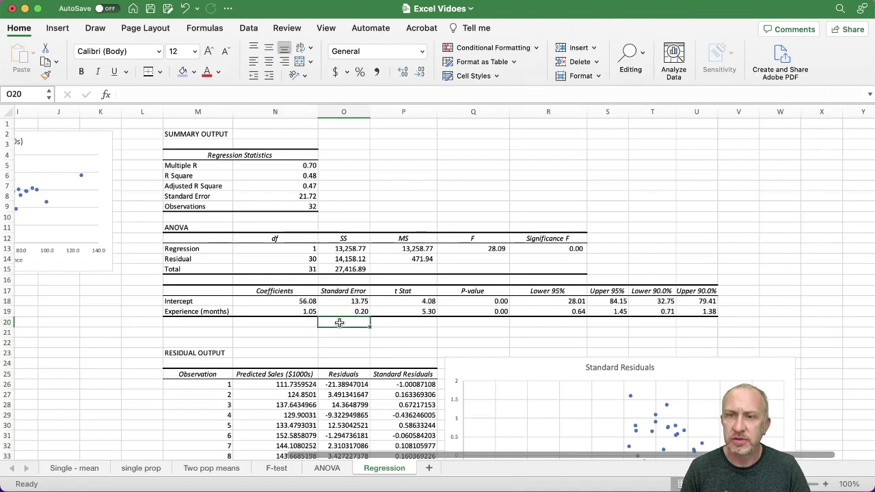
# Label cell R3 above the ANOVA table "Predicted Value".
pyautogui.click(610, 145)
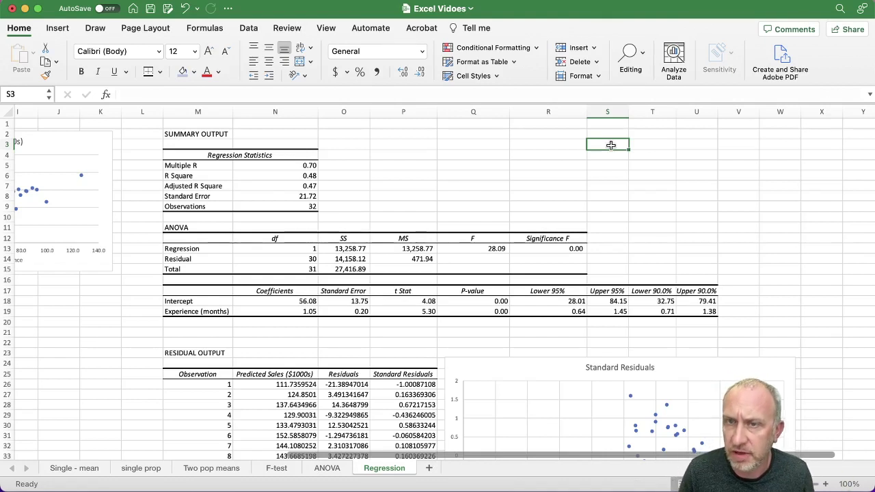
pyautogui.click(580, 144)
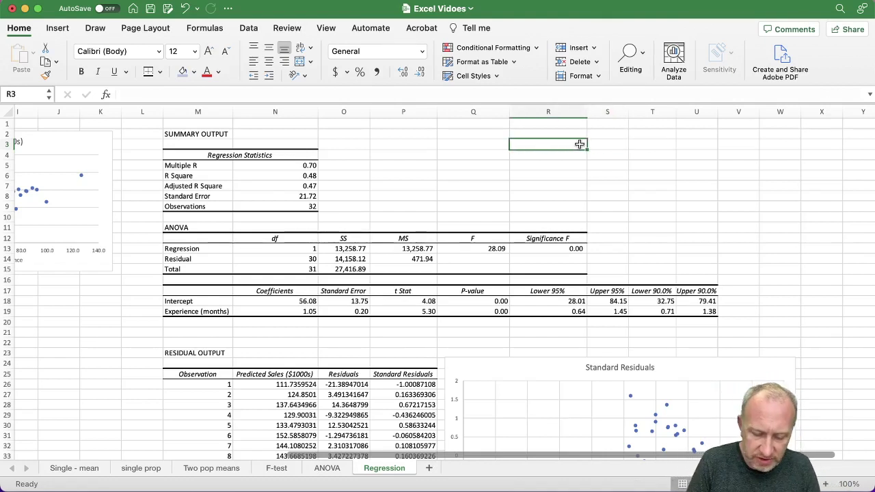
pyautogui.write('Pred')
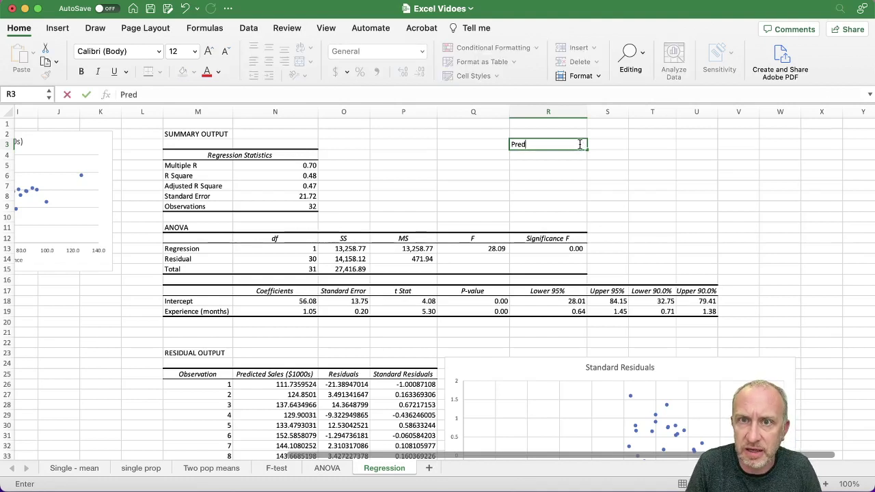
pyautogui.write('icted V')
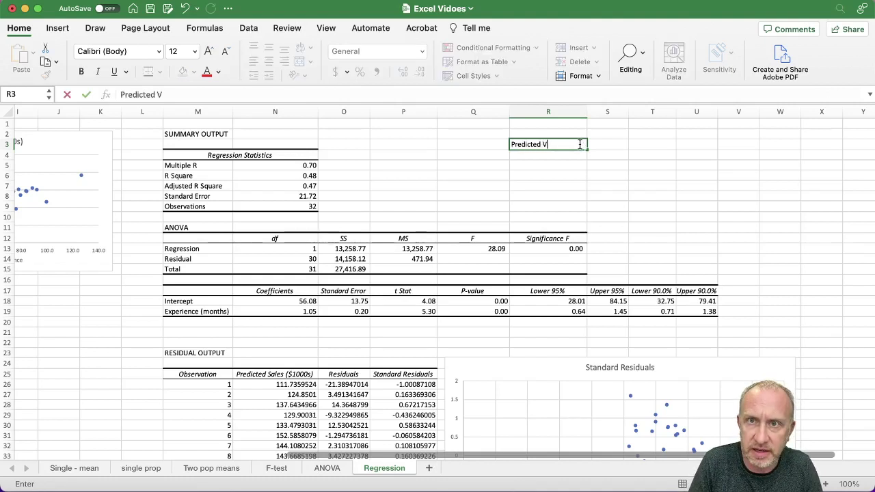
pyautogui.write('alue')
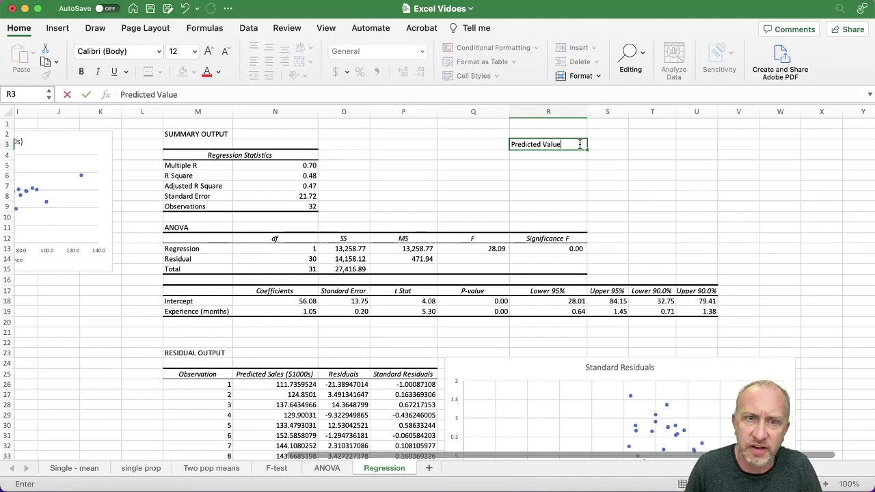
# Compare the Predicted Sales ($1000s) column in the residual output with the source Experience (months) data.
pyautogui.click(296, 373)
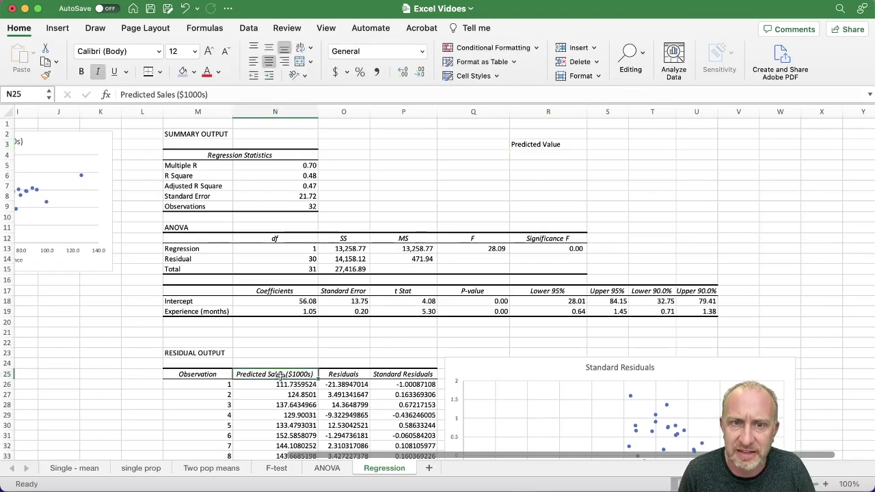
pyautogui.moveTo(280, 376); pyautogui.dragTo(280, 383)
pyautogui.hscroll(-10, 281, 383)
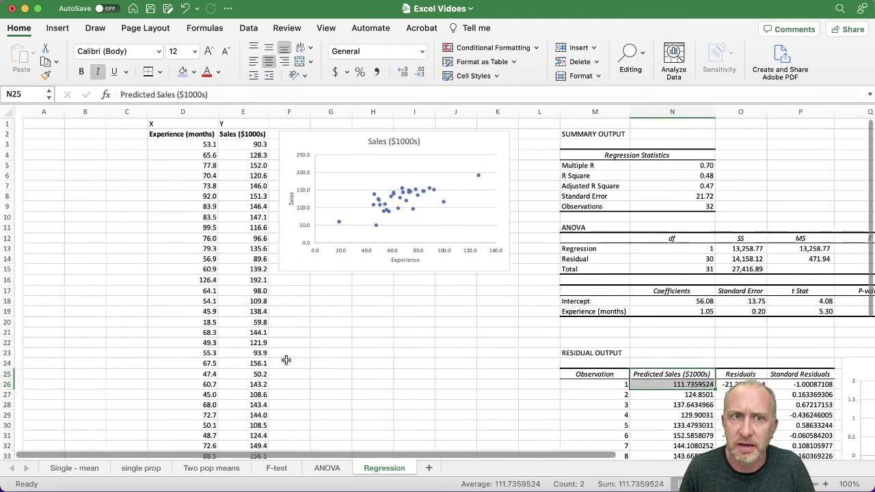
pyautogui.hscroll(1, 247, 181)
pyautogui.moveTo(183, 155); pyautogui.dragTo(162, 416)
pyautogui.hscroll(10, 444, 364)
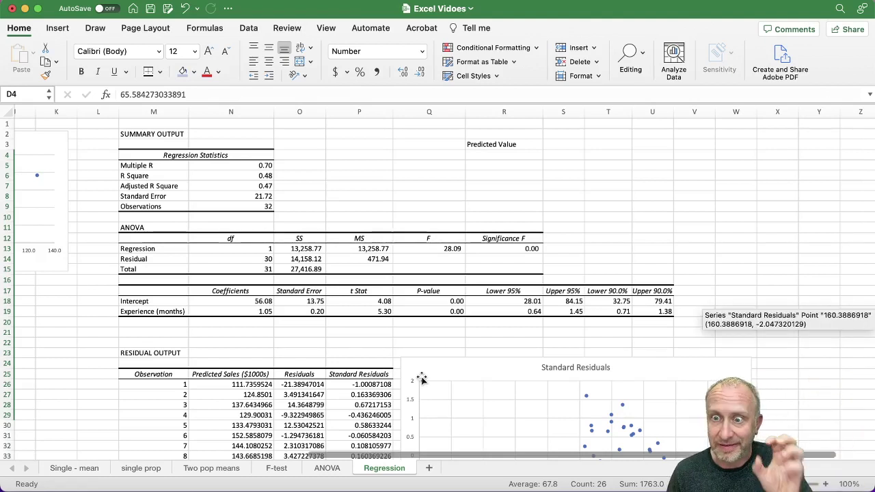
# Label cell S3, beside the Predicted Value heading, "Dependent Var".
pyautogui.click(502, 151)
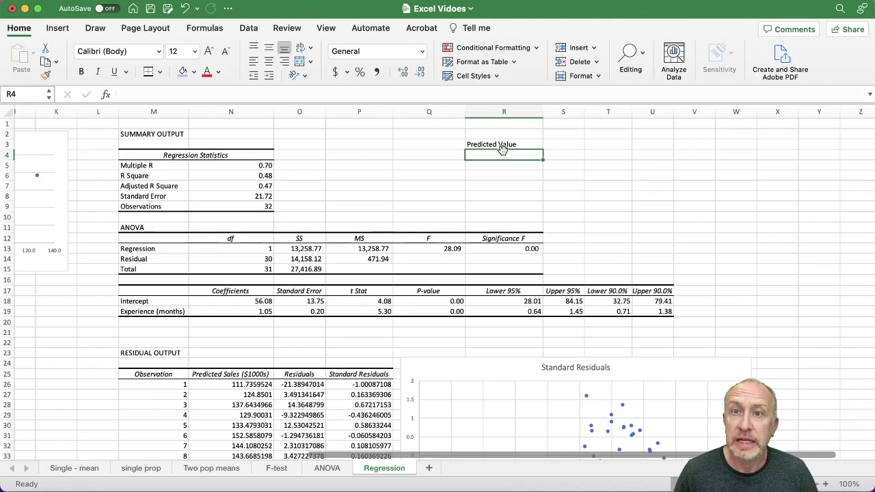
pyautogui.click(554, 143)
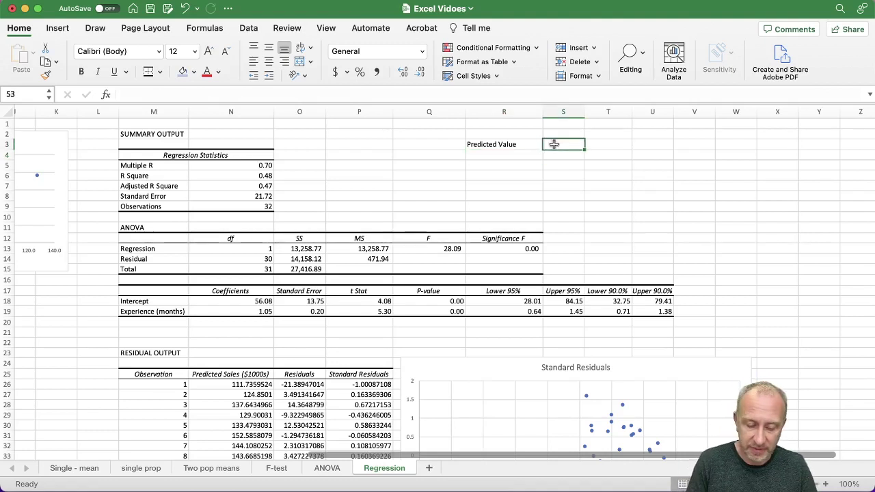
pyautogui.write('Depend')
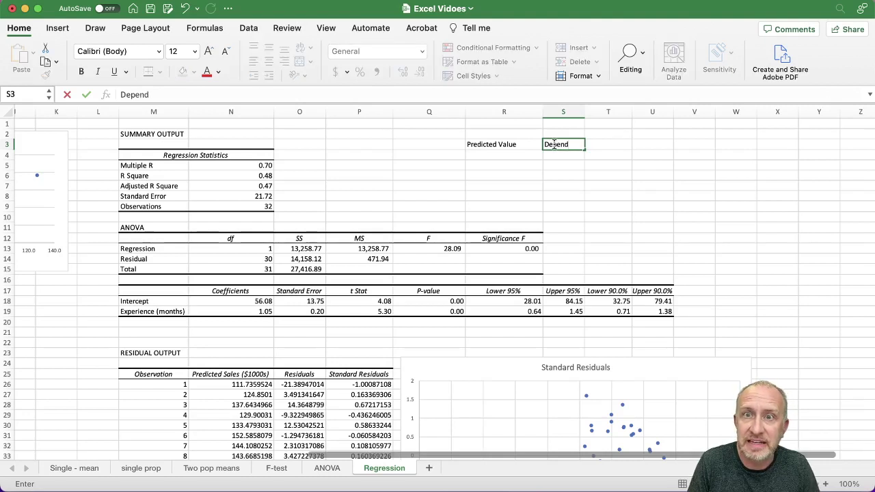
pyautogui.write('ent V')
pyautogui.press('BackSpace')
pyautogui.press('BackSpace')
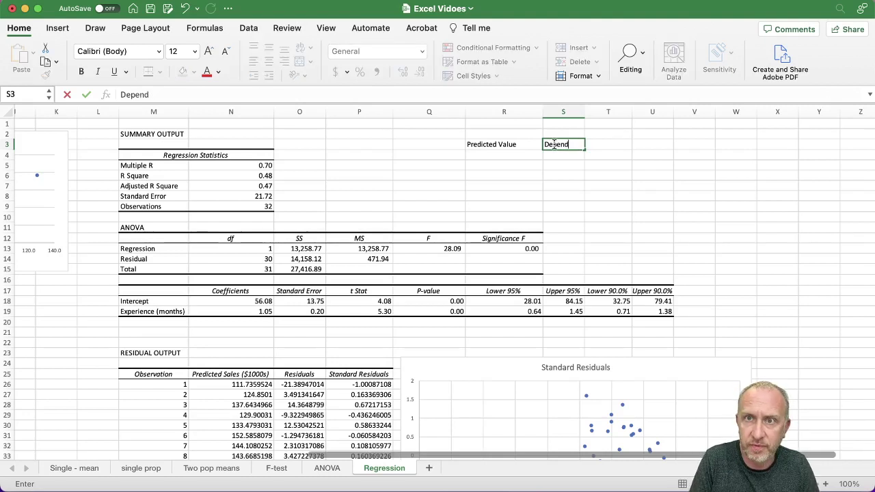
pyautogui.write('ent Var')
pyautogui.press('Return')
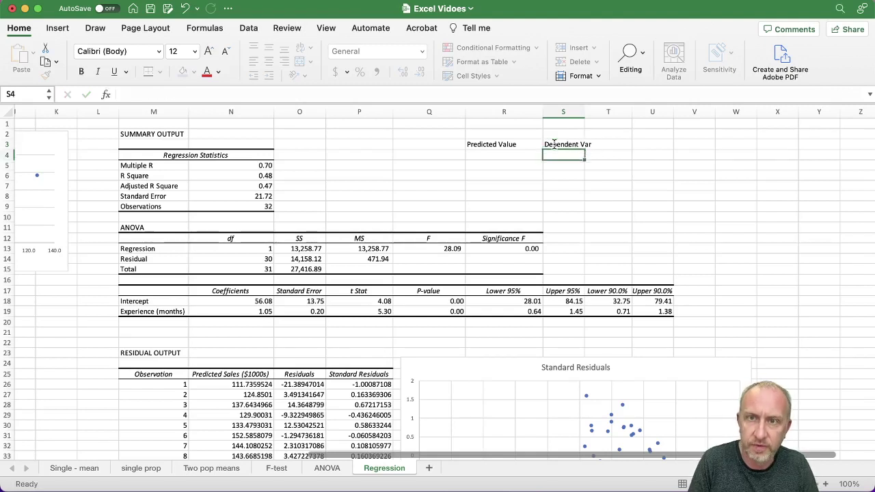
# Calculate the predicted value in R4 with the formula =N18+N19*S4, and compare the result with the Intercept coefficient.
pyautogui.click(515, 154)
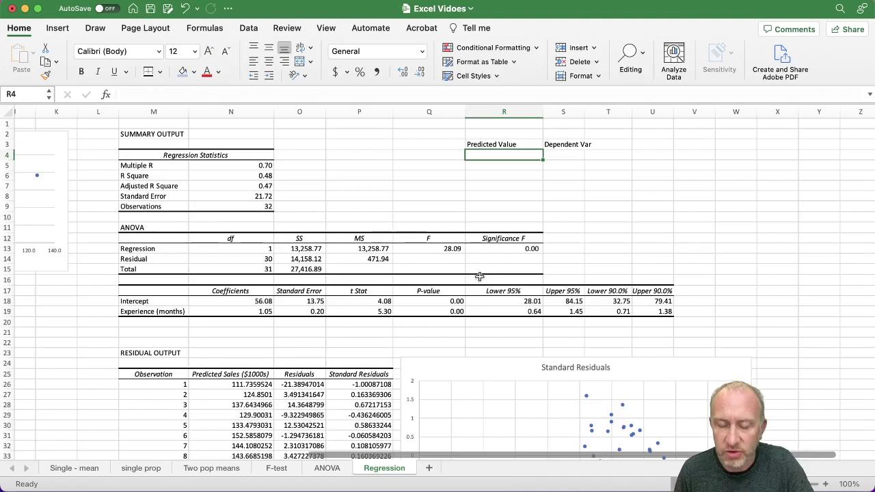
pyautogui.write('=')
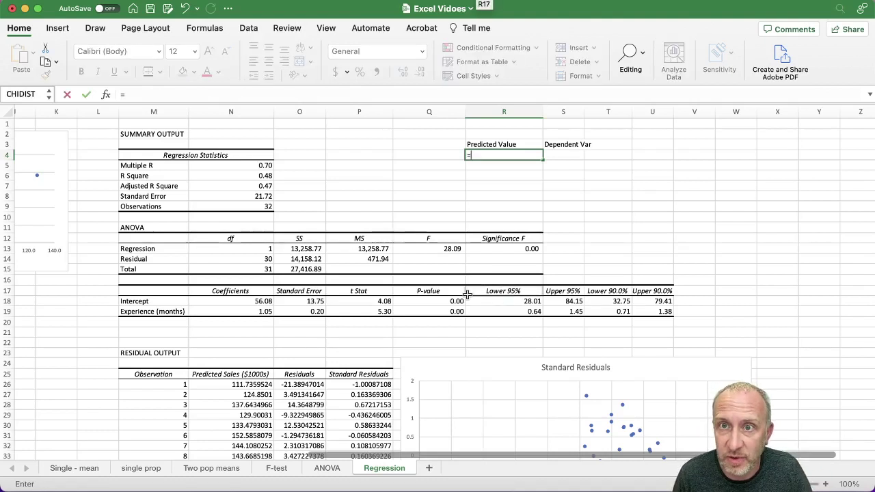
pyautogui.click(262, 300)
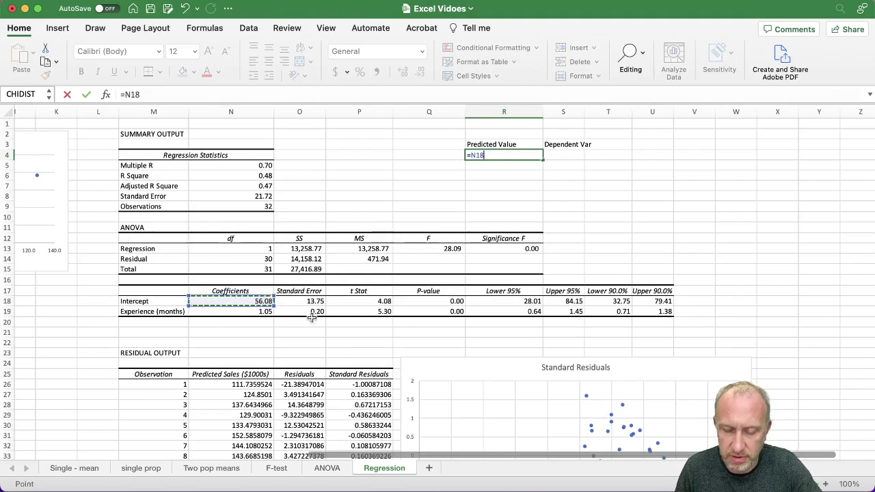
pyautogui.write('+')
pyautogui.click(255, 311)
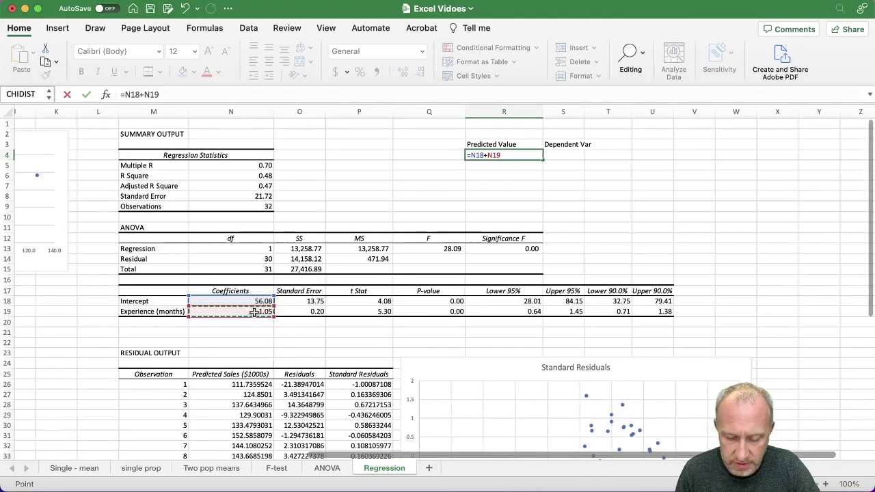
pyautogui.write('*')
pyautogui.hscroll(1, 254, 312)
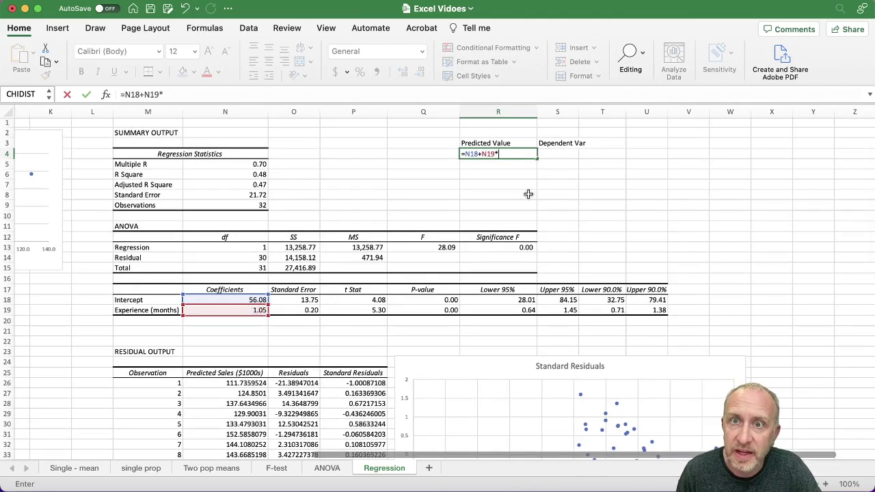
pyautogui.click(558, 153)
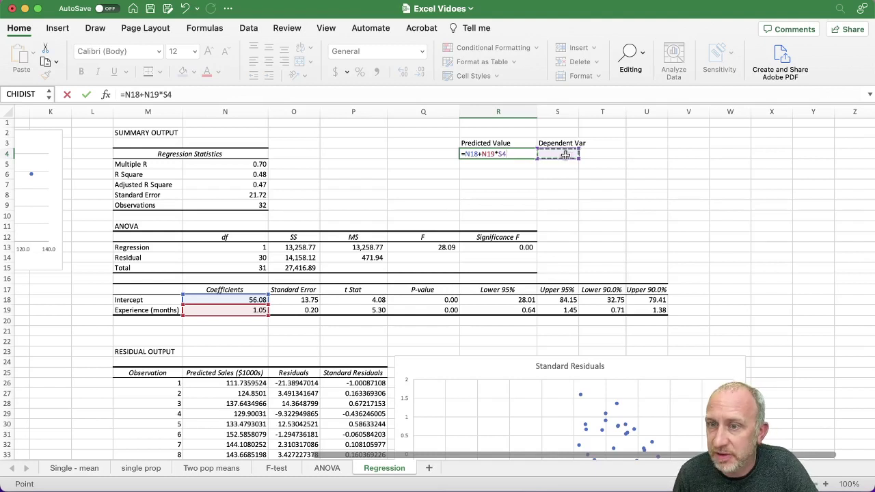
pyautogui.press('Return')
pyautogui.click(521, 154)
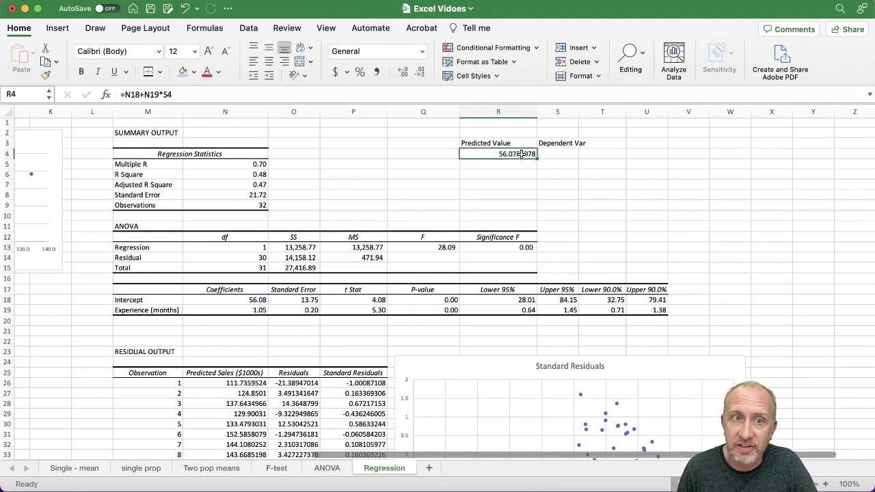
pyautogui.click(253, 300)
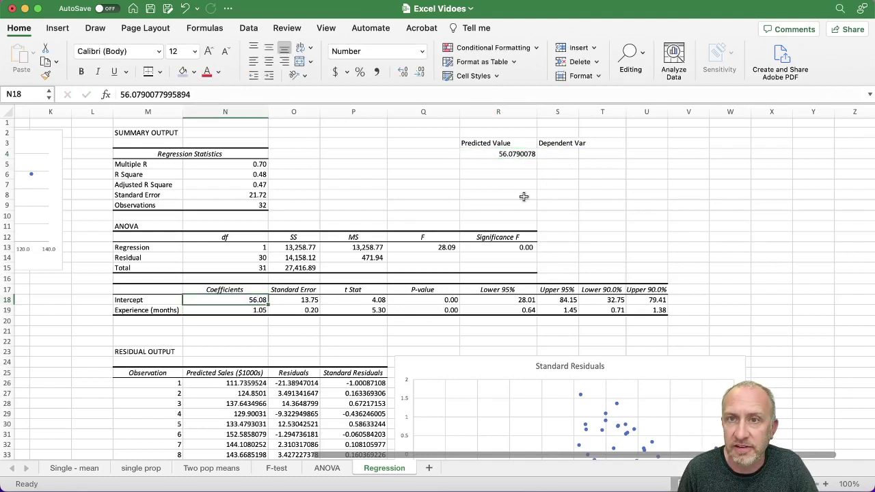
# Widen column S slightly and enter 120 in S4 as the months of experience, checking the prediction formula in R4.
pyautogui.moveTo(579, 111); pyautogui.dragTo(588, 111)
pyautogui.click(572, 159)
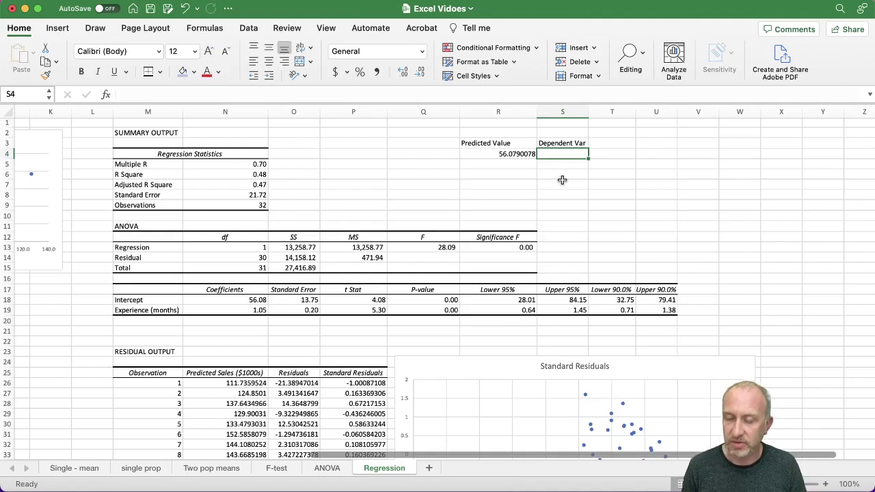
pyautogui.write('120')
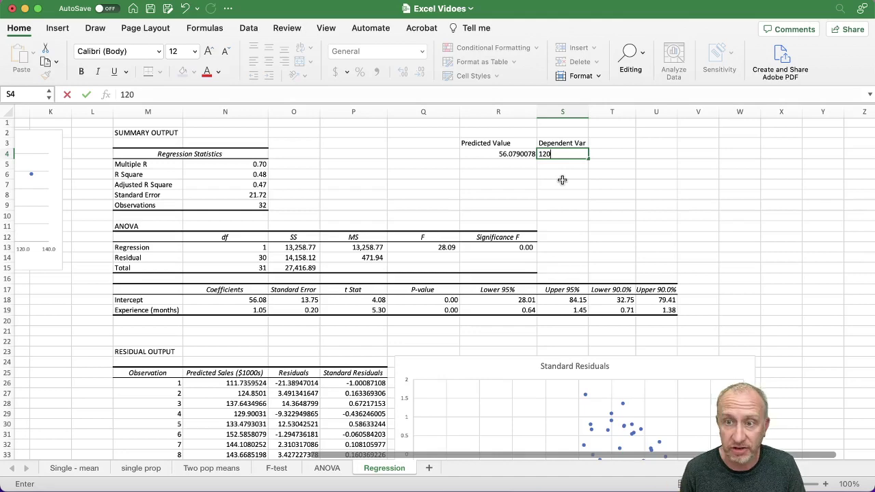
pyautogui.hscroll(-10, 453, 219)
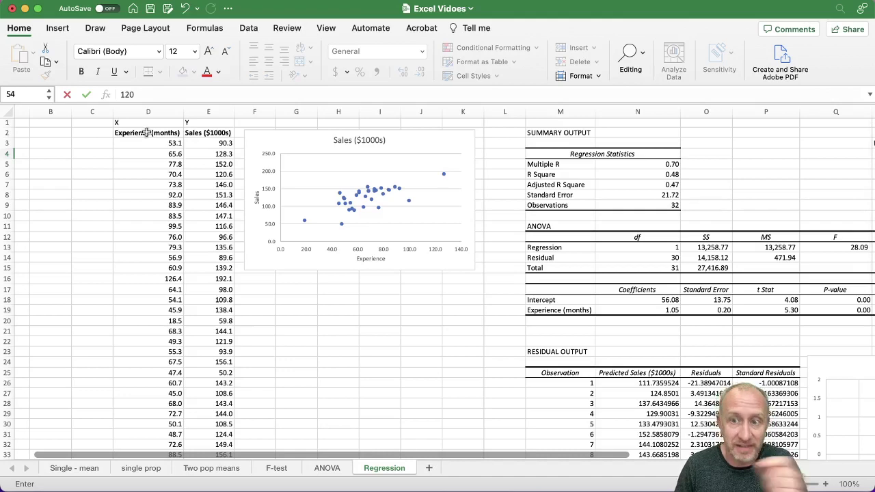
pyautogui.hscroll(8, 510, 236)
pyautogui.hscroll(2, 515, 227)
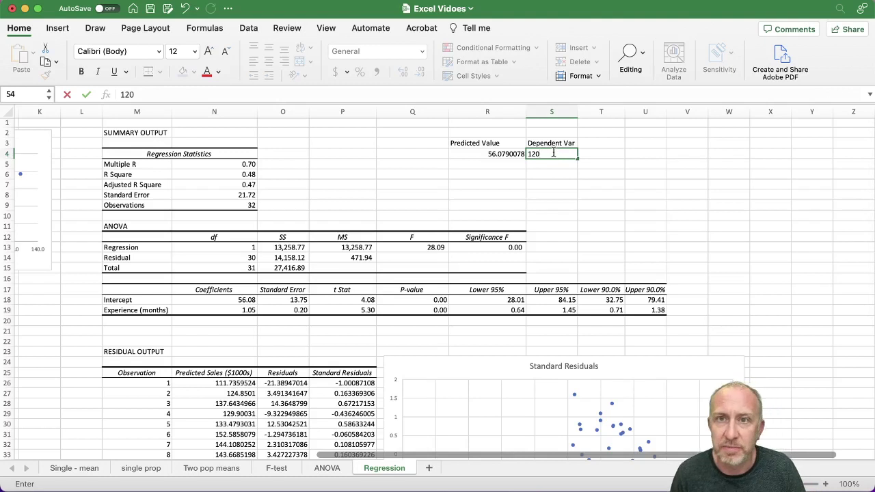
pyautogui.press('Return')
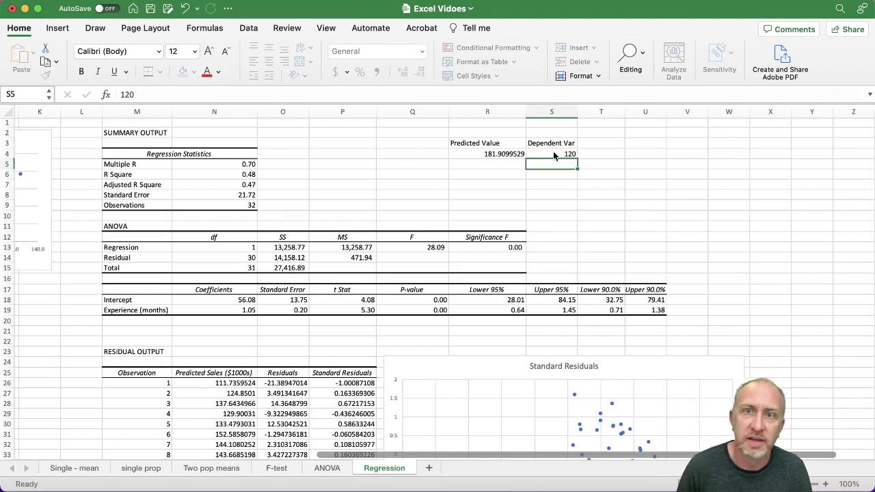
pyautogui.click(488, 153)
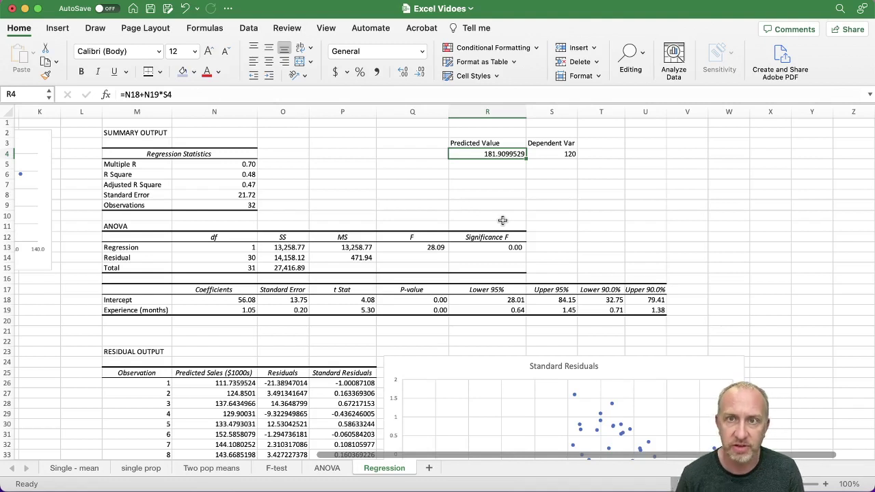
# Test other experience values in the prediction by entering 60 in S4 and replacing it with 72.
pyautogui.click(542, 153)
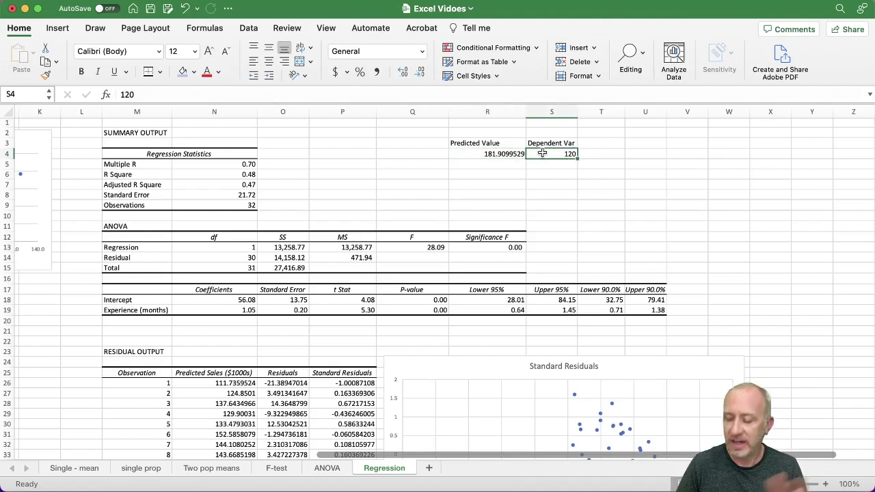
pyautogui.write('60')
pyautogui.press('Return')
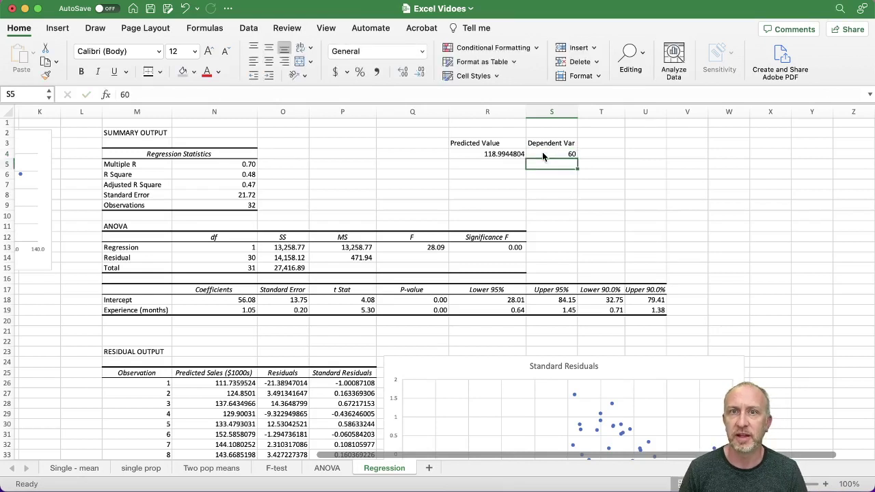
pyautogui.click(550, 154)
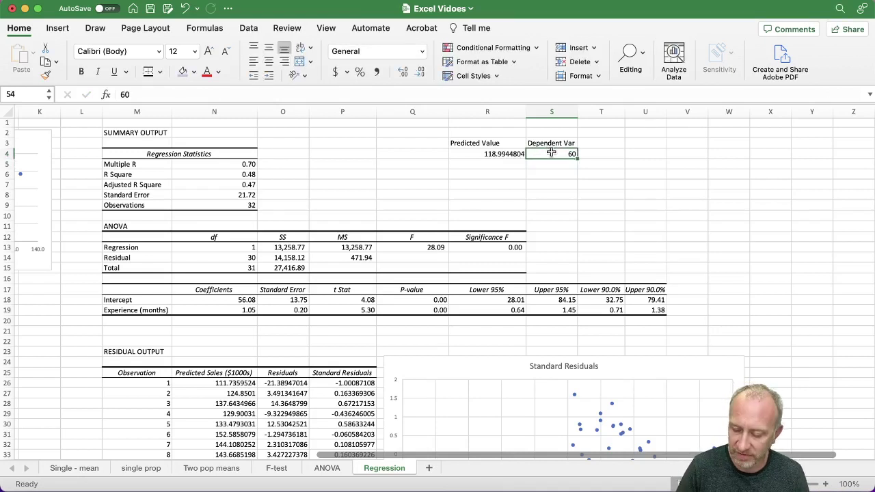
pyautogui.write('72')
pyautogui.press('Return')
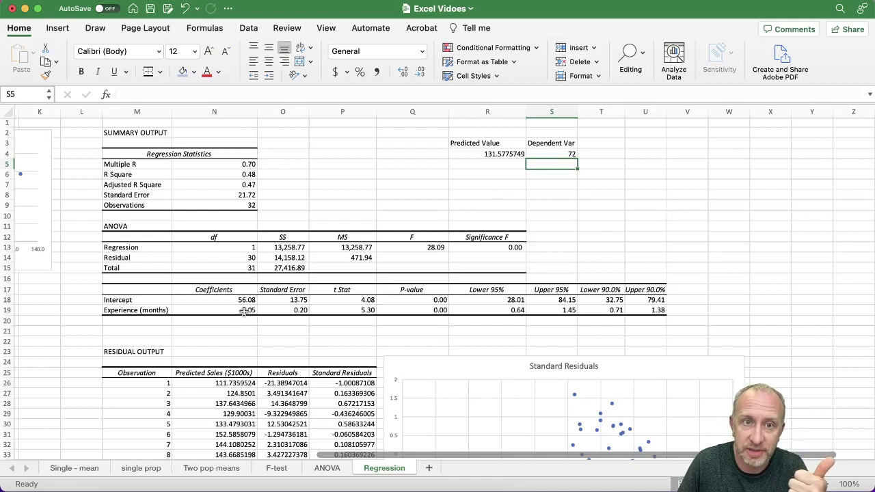
# Review the Experience (months) coefficient row N19:U19 and the Predicted Value and Dependent Var cells.
pyautogui.moveTo(248, 310); pyautogui.dragTo(658, 311)
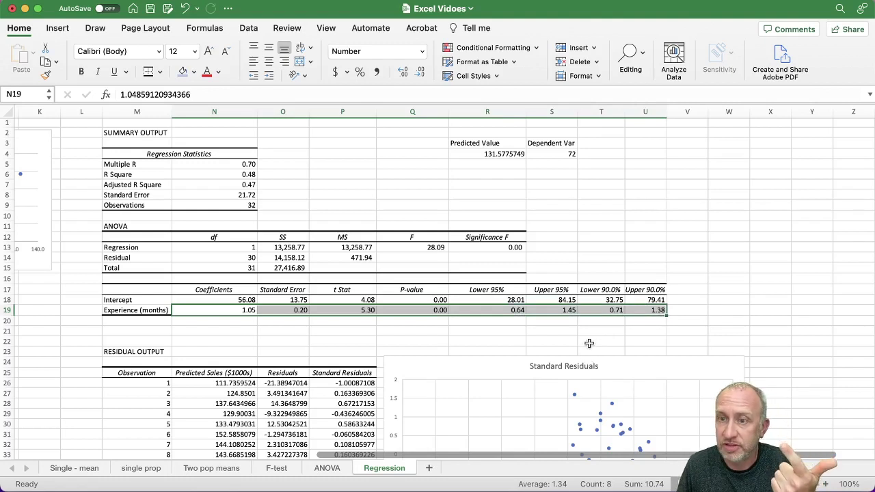
pyautogui.moveTo(486, 144); pyautogui.dragTo(566, 153)
pyautogui.click(519, 207)
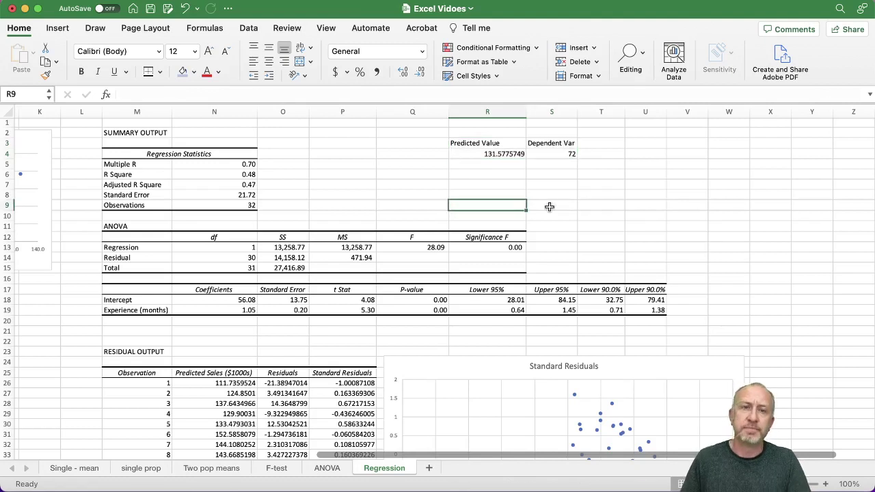